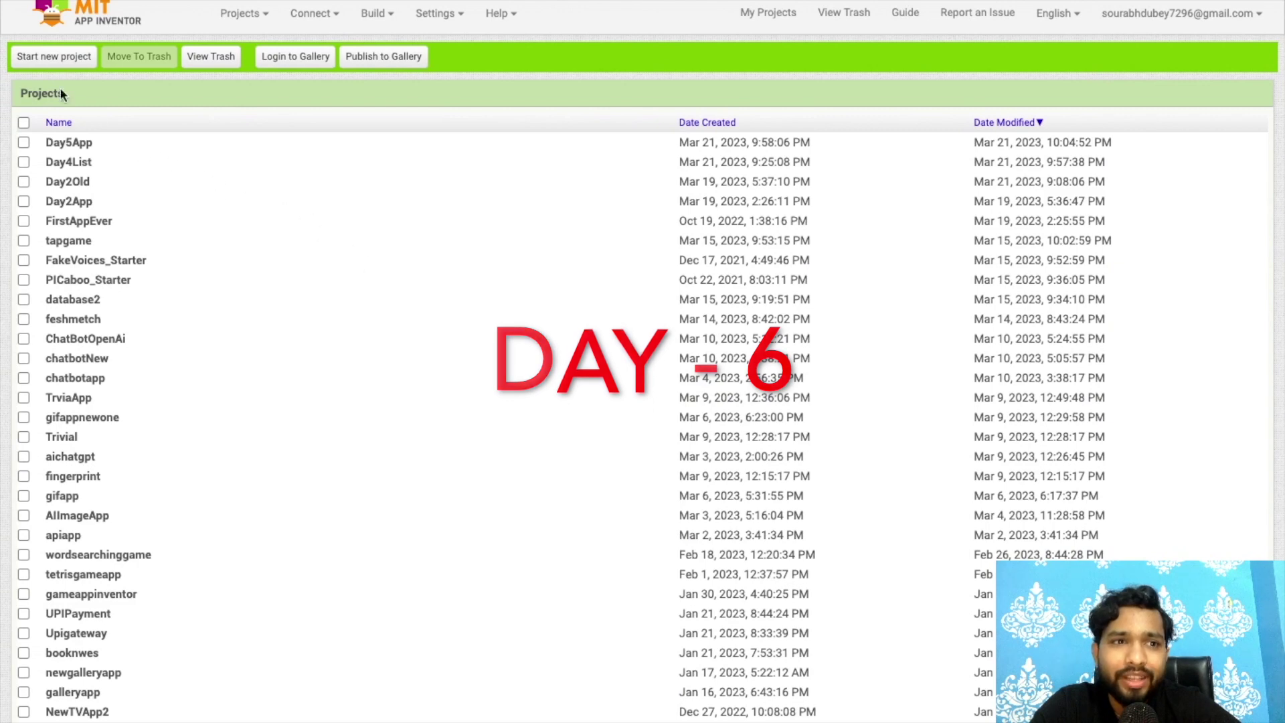
Create a new project named Day6App.
click(28, 61)
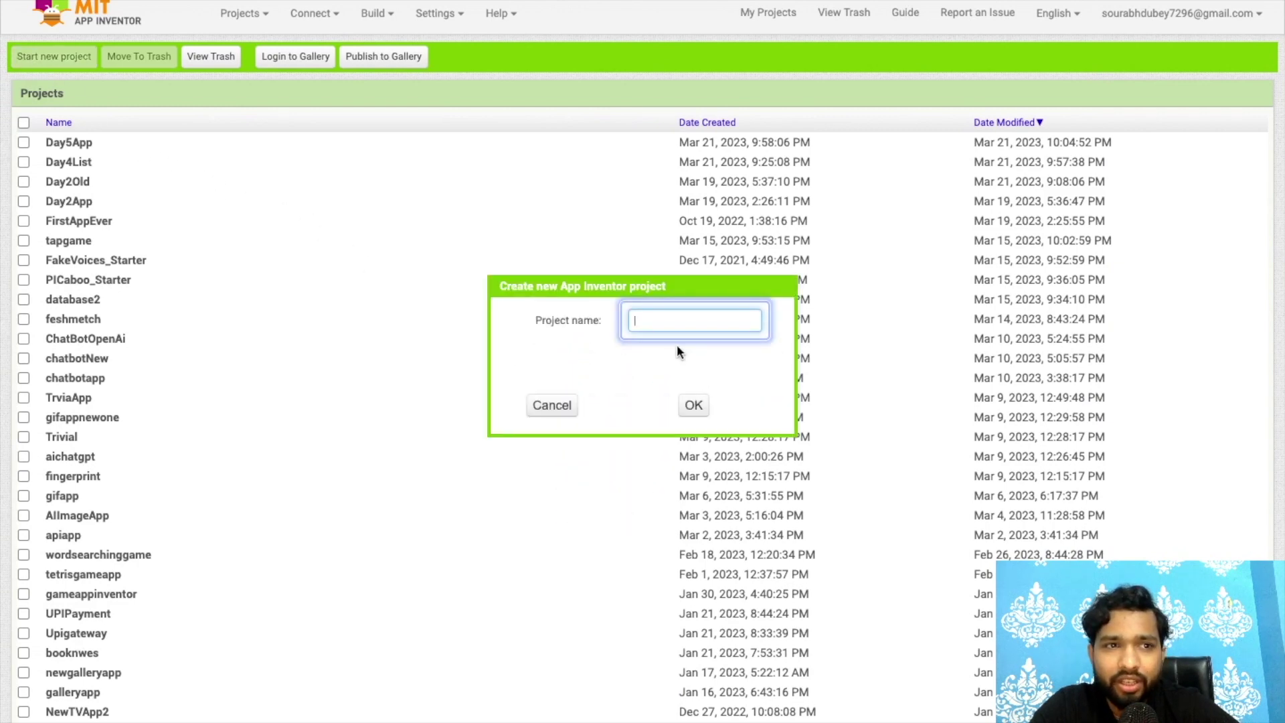
text(Day6App)
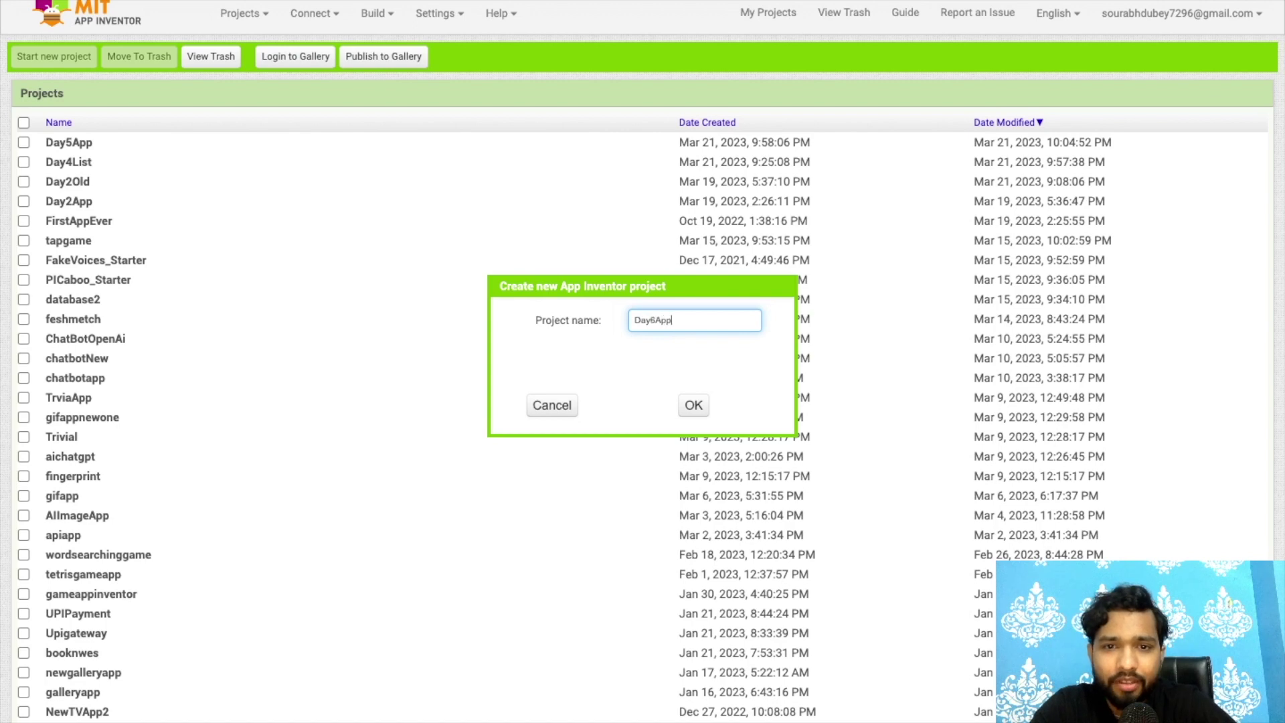
key(Return)
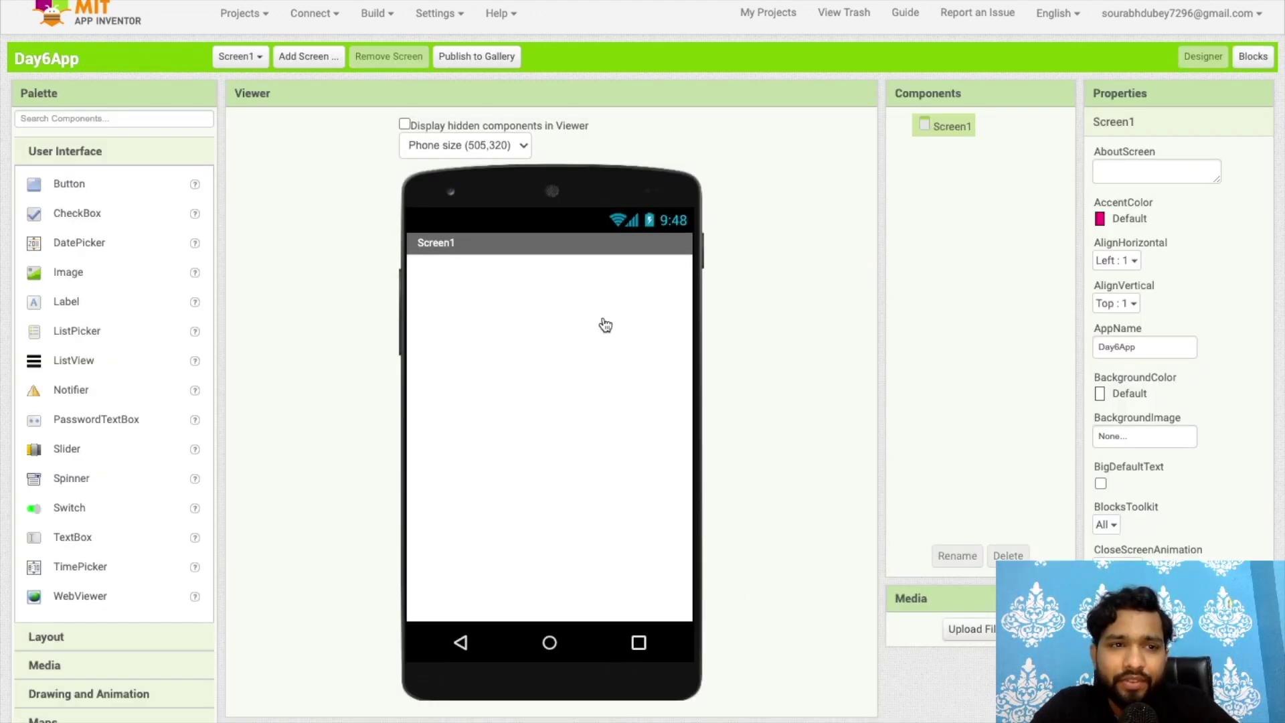
scroll(104, 265, down, 1)
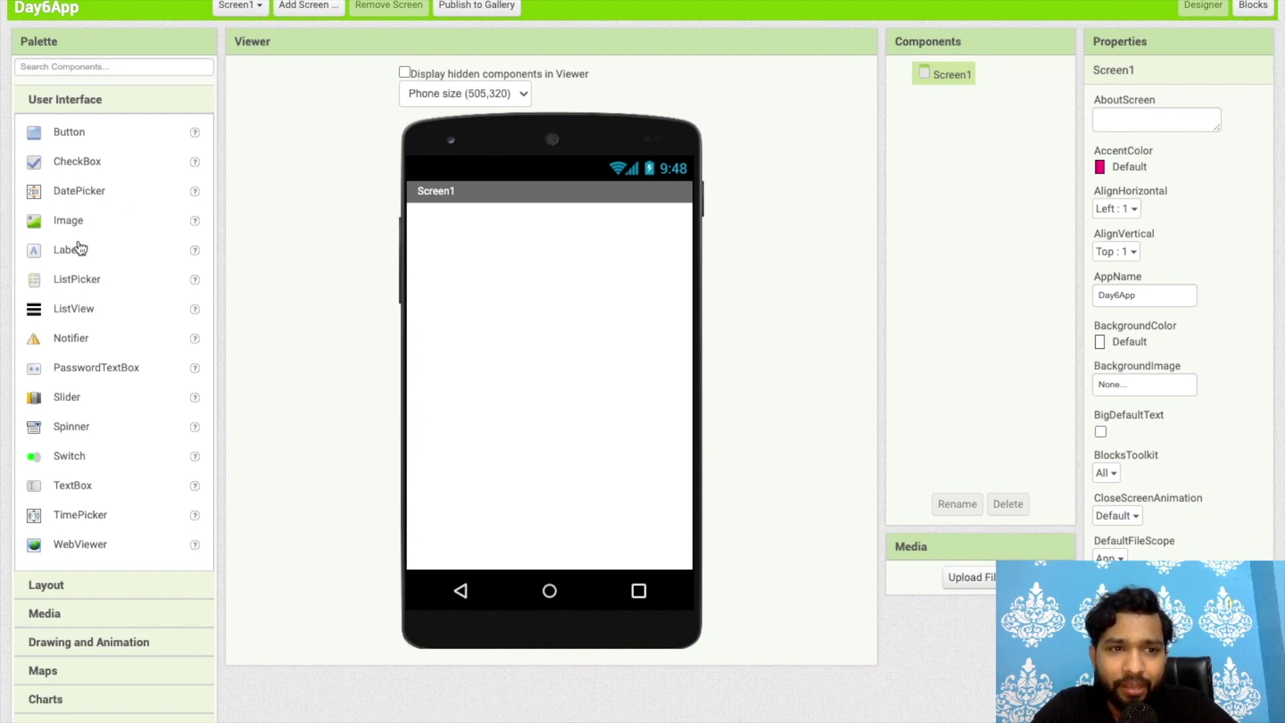
scroll(149, 299, down, 1)
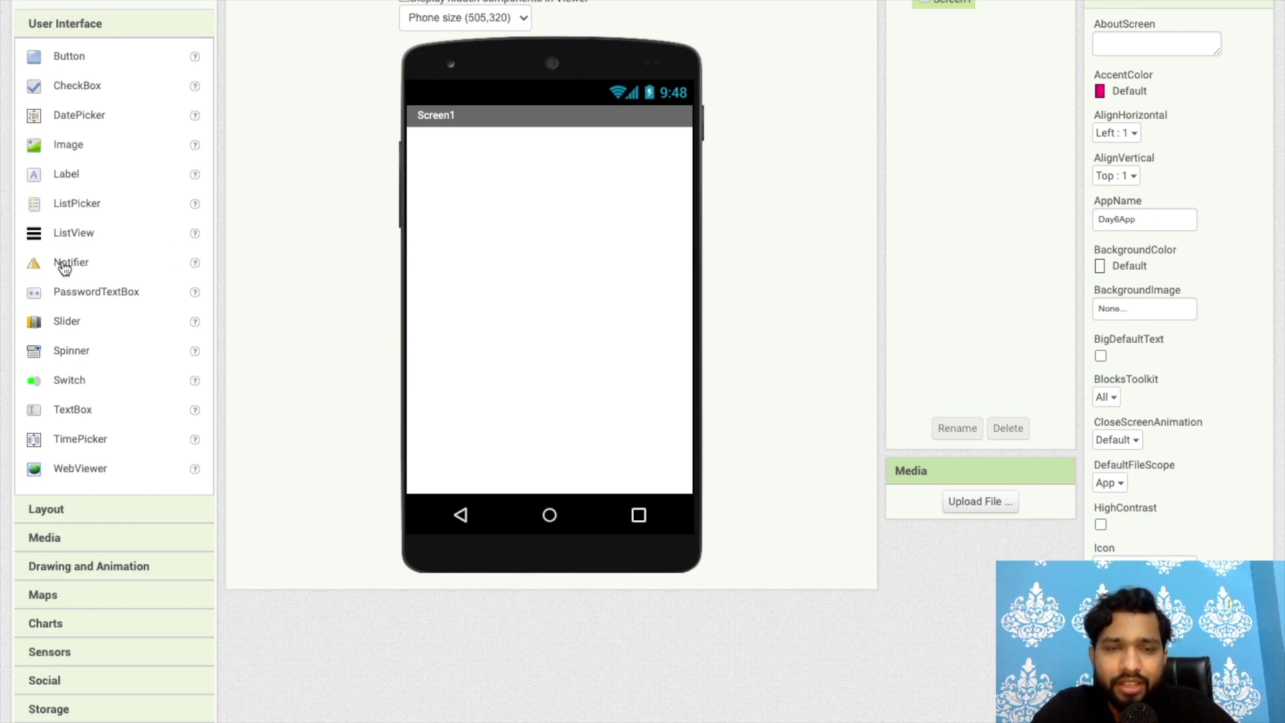
Drop a Notifier, a Button, and a TextBox above the button onto Screen1.
drag(63, 266, 559, 233)
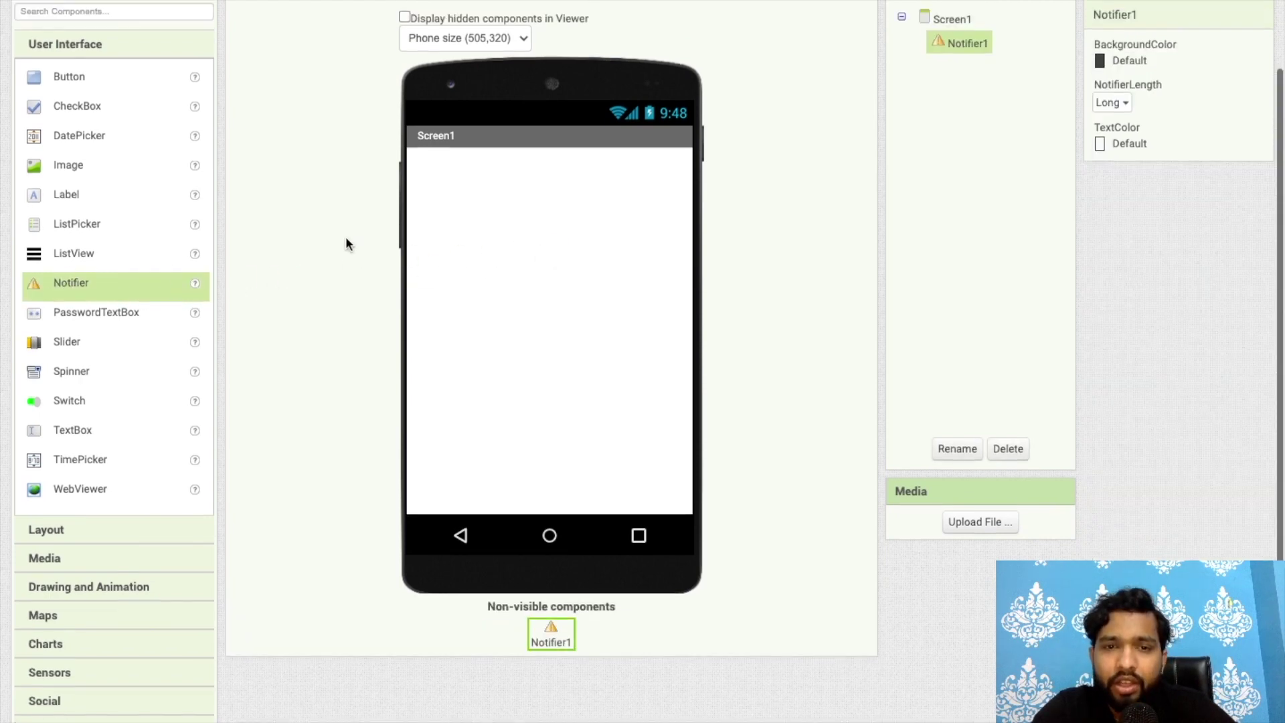
click(652, 360)
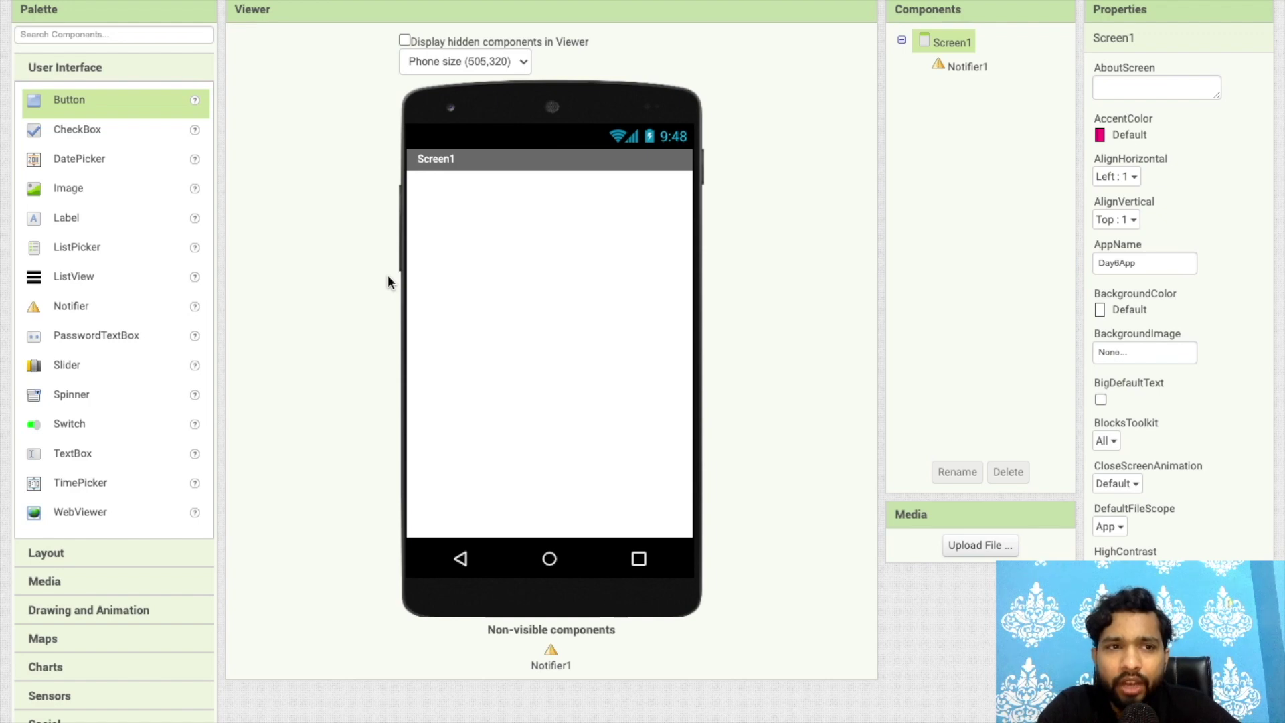
drag(94, 101, 552, 336)
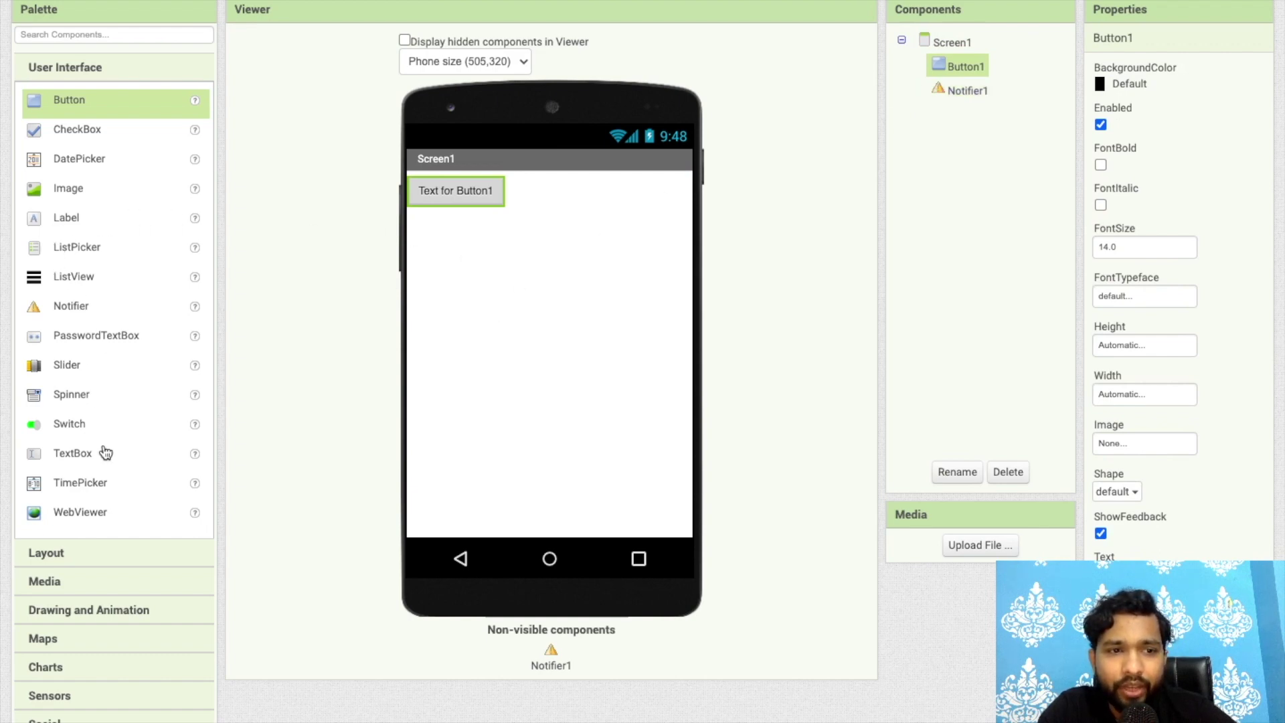
drag(85, 457, 487, 192)
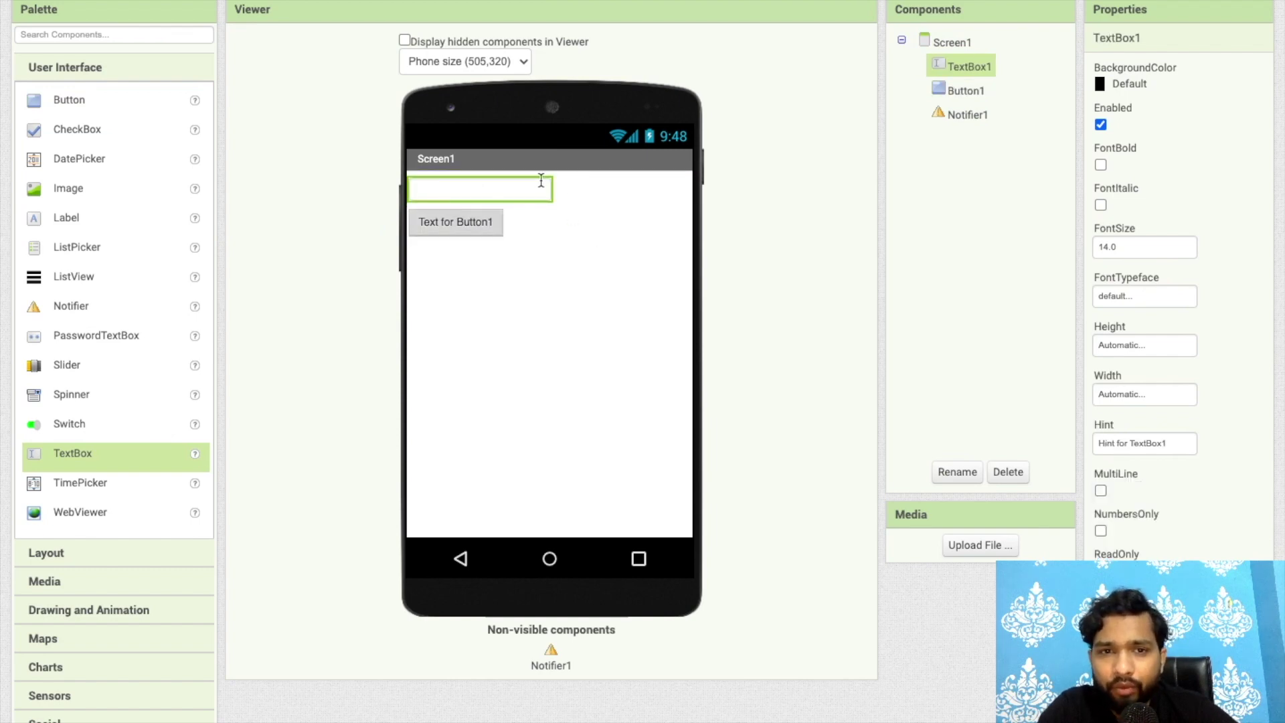
click(964, 44)
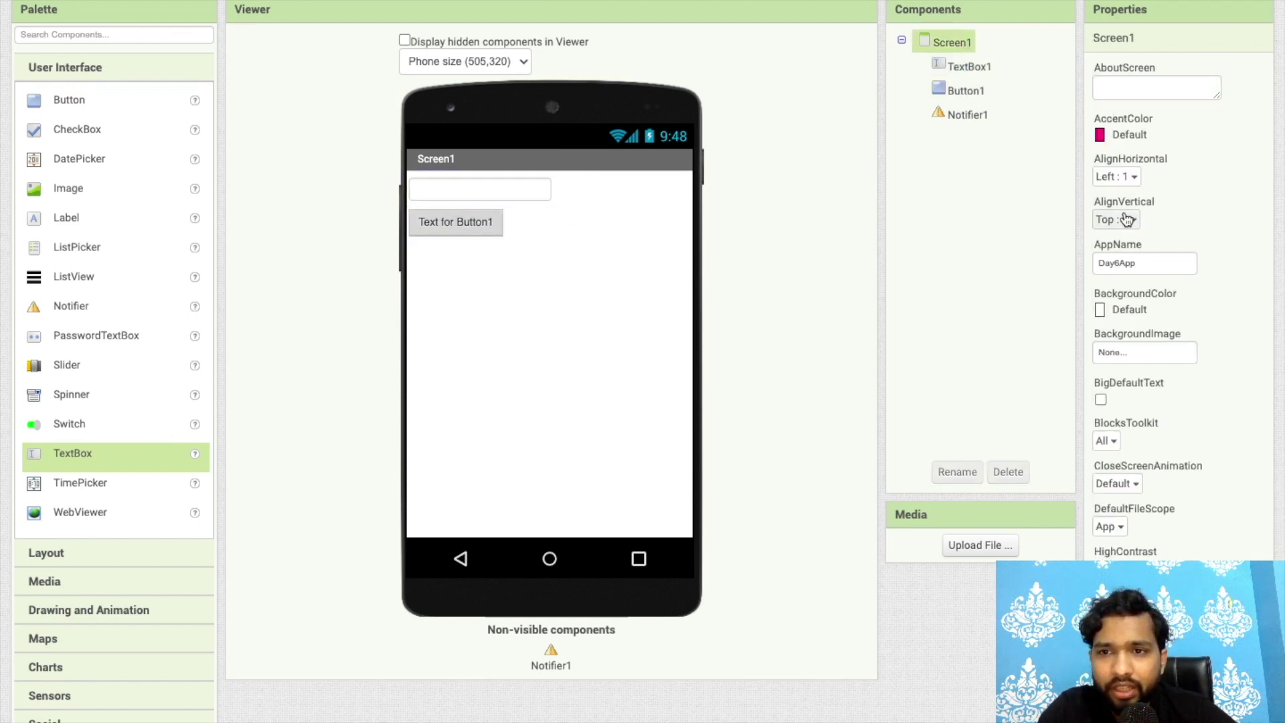
Set Screen1's AlignHorizontal and AlignVertical to Center.
click(1114, 176)
click(1118, 227)
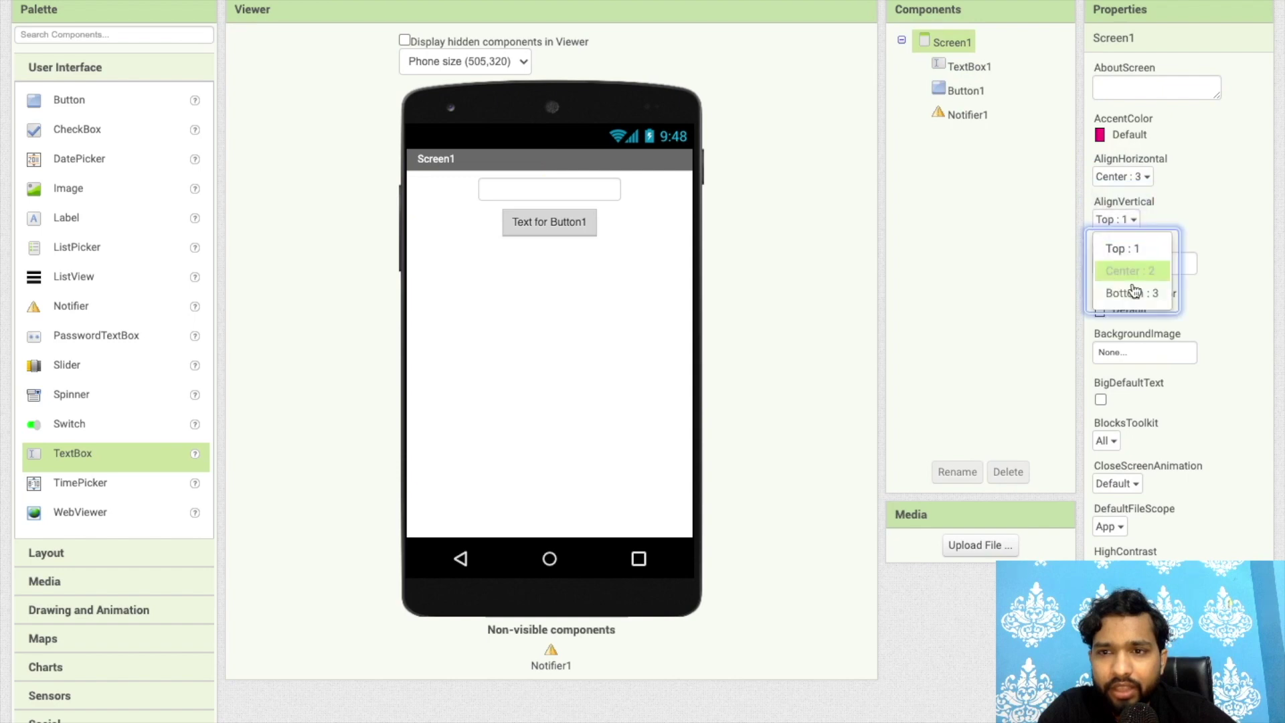
click(1130, 271)
Change Button1's Text property to Submit.
click(537, 331)
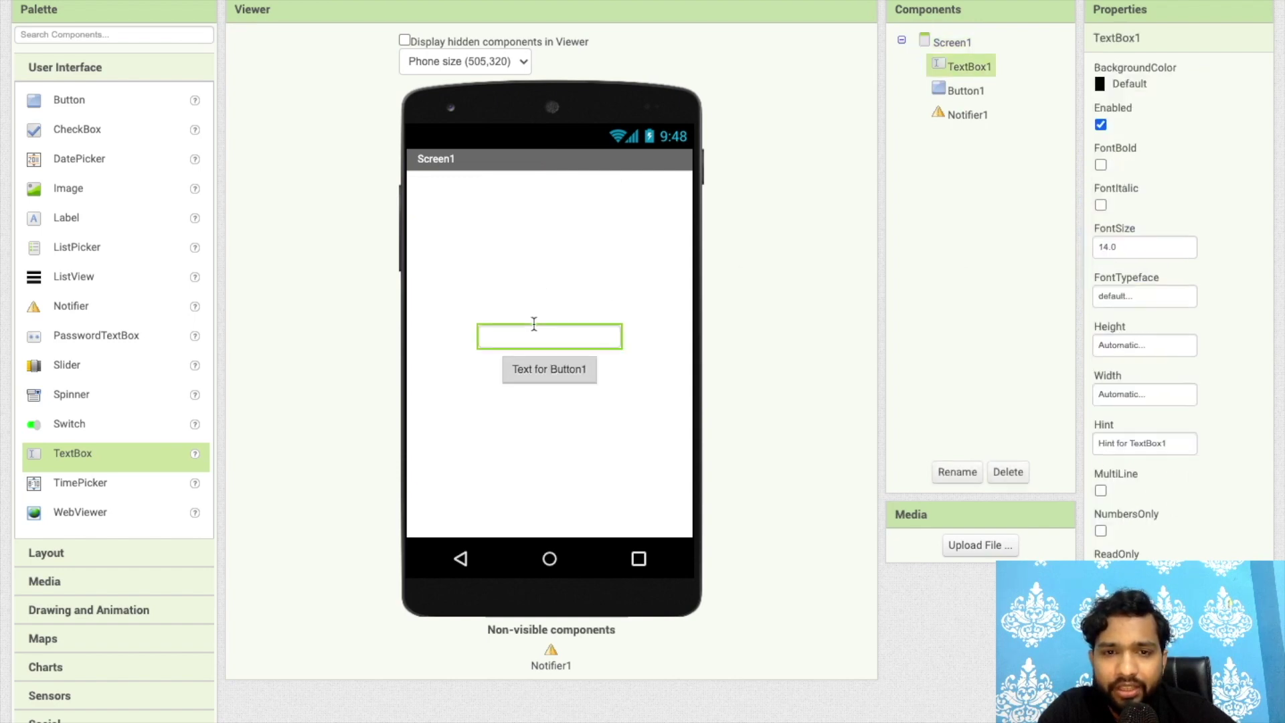
click(574, 370)
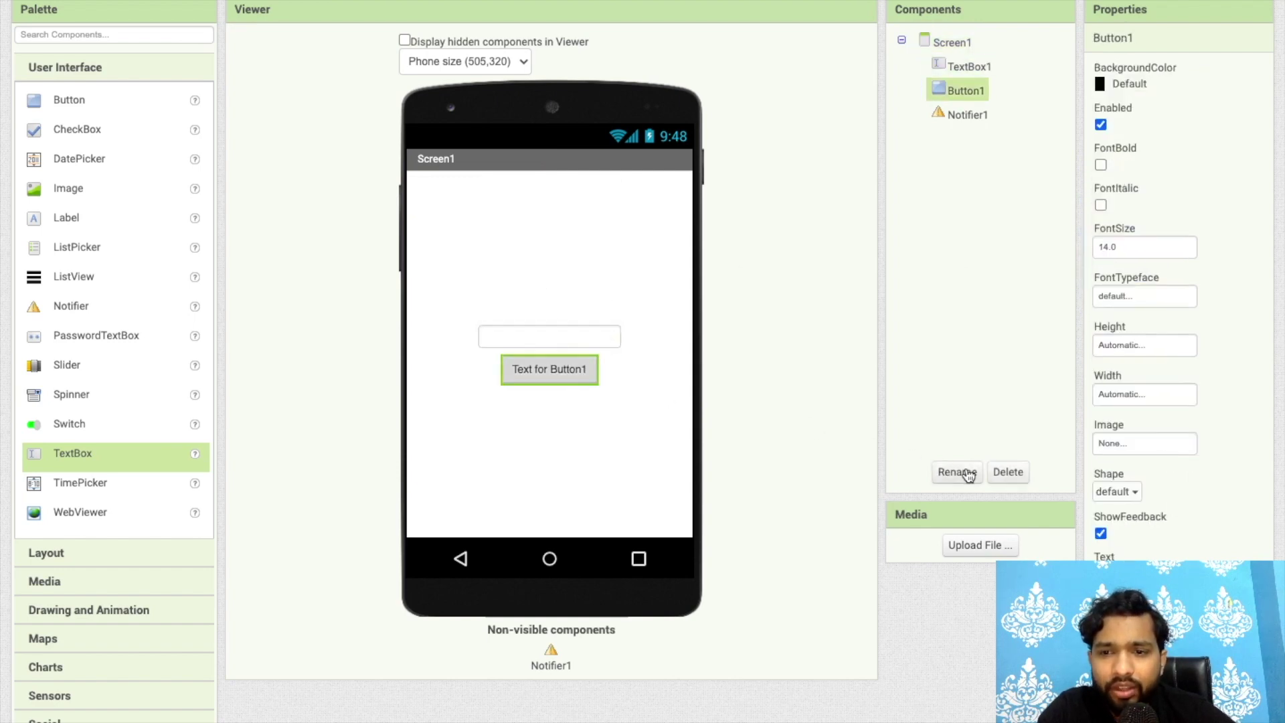
click(1144, 570)
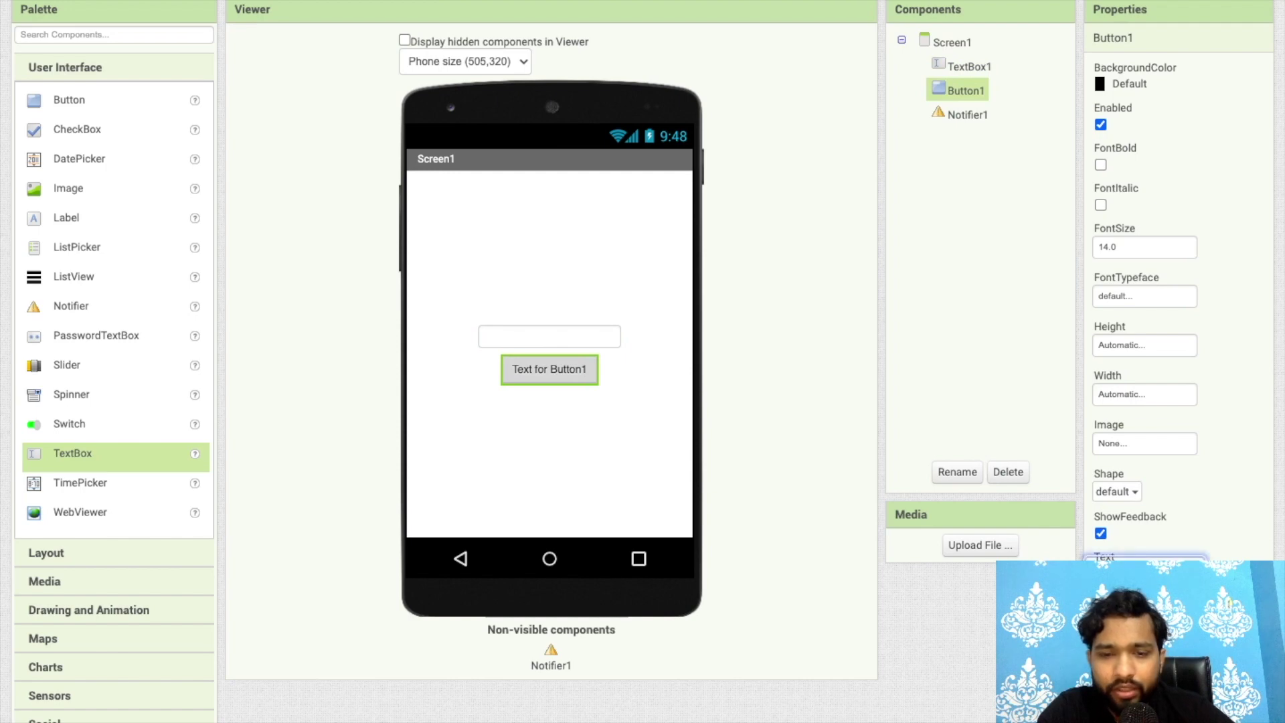
key(Return)
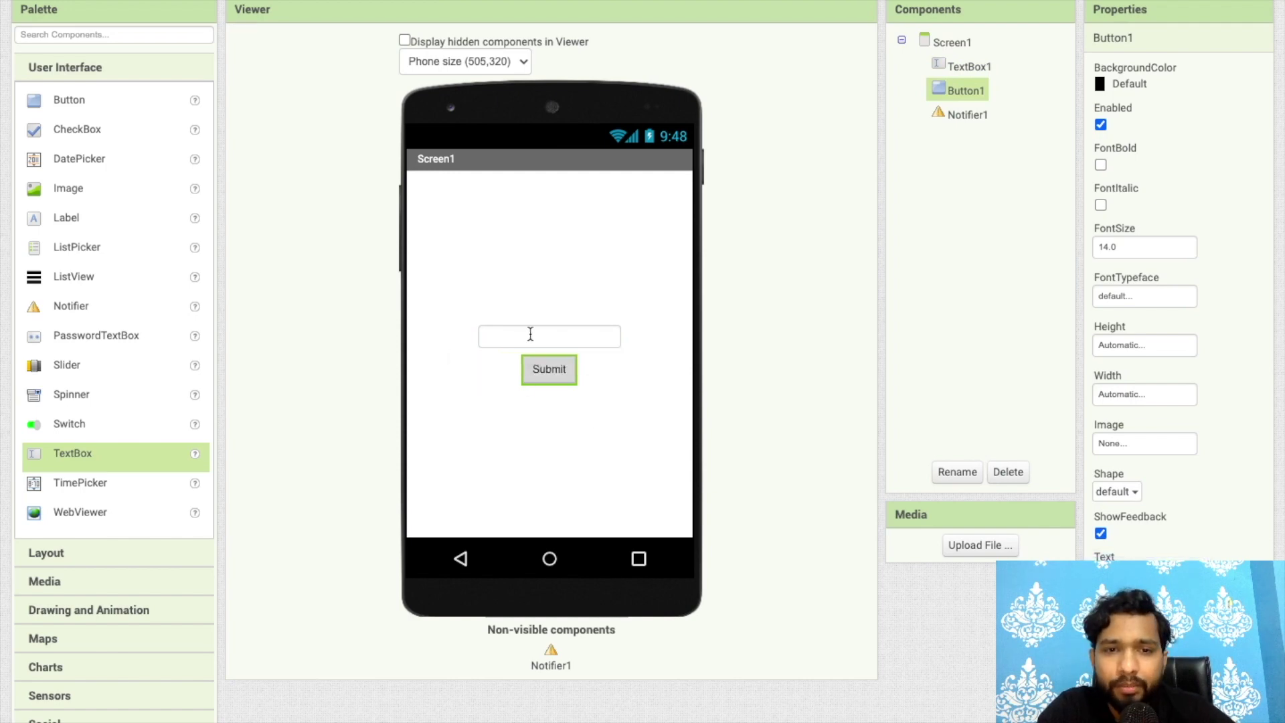
click(530, 336)
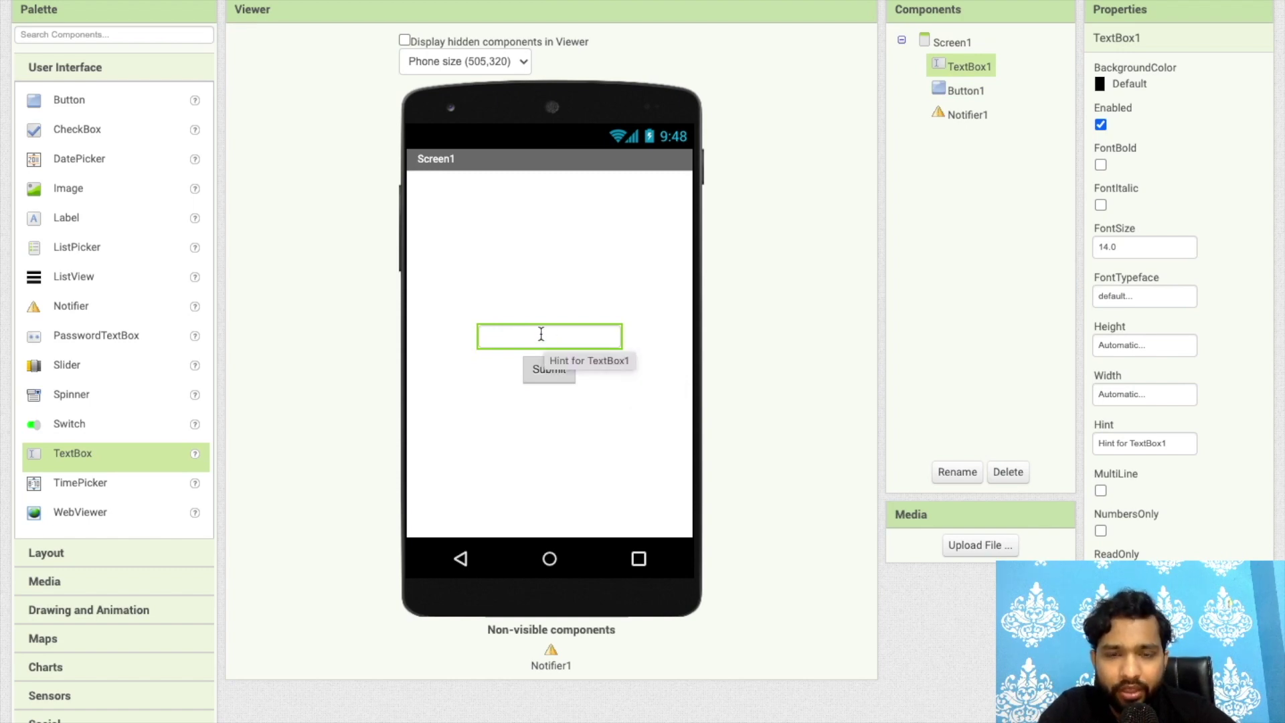
scroll(717, 241, up, 2)
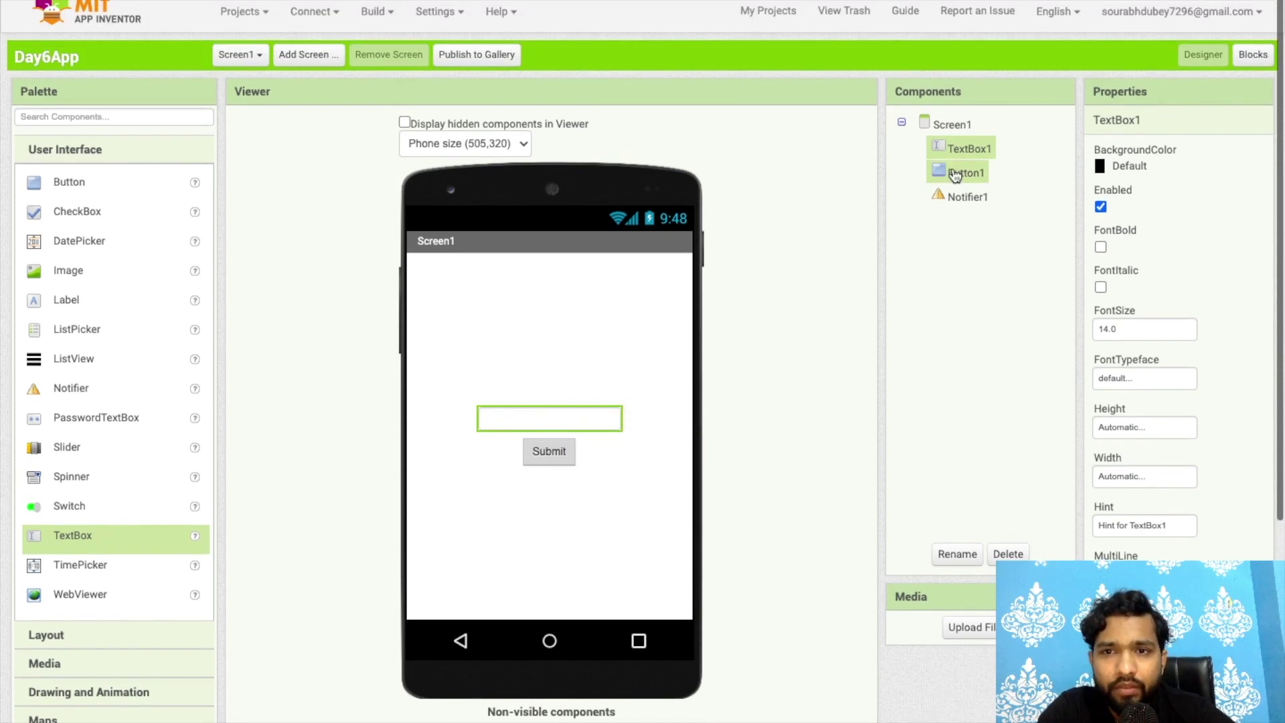
Place a 'when Button1.Click' block containing Notifier1.ShowMessageDialog in the Blocks editor.
click(976, 197)
click(1254, 54)
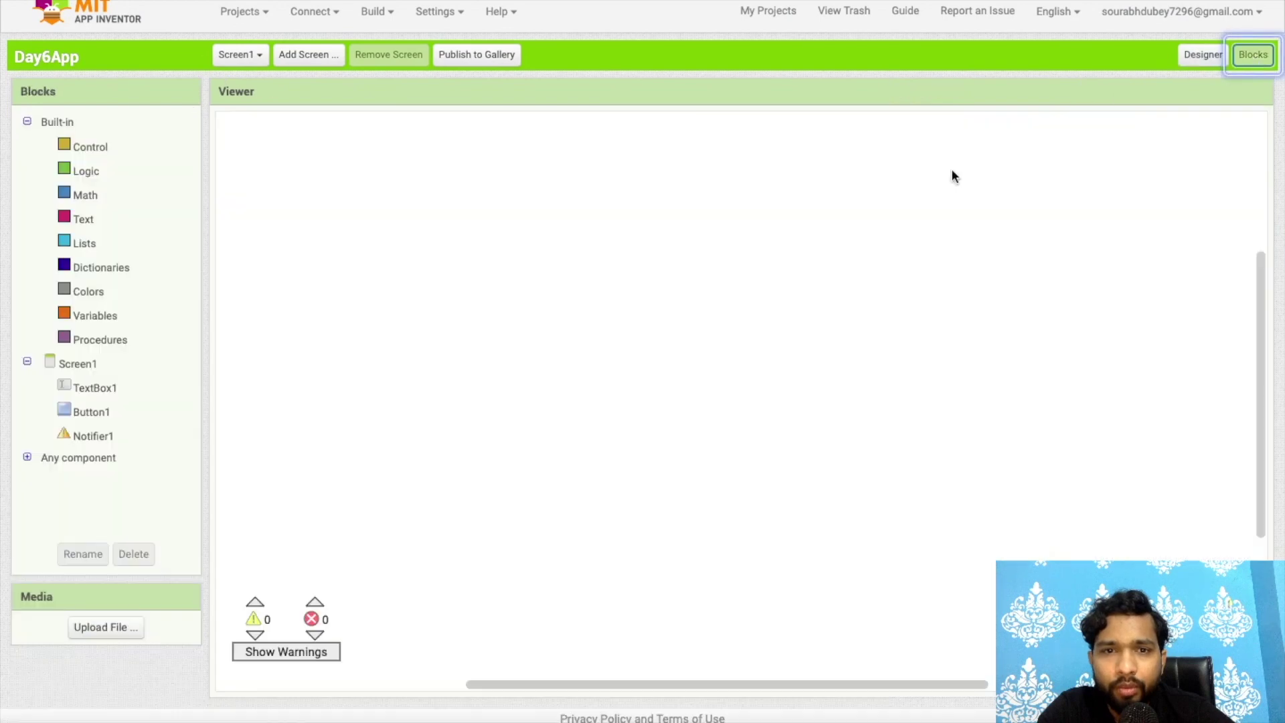
click(77, 416)
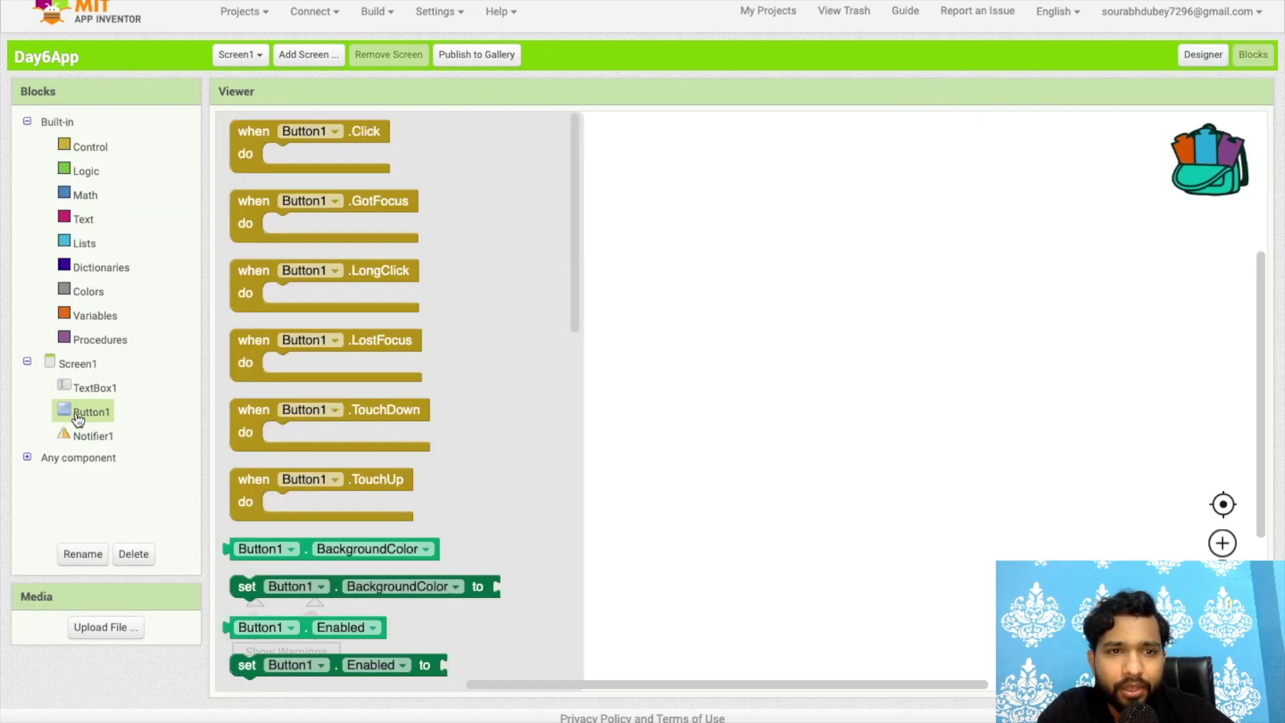
drag(259, 131, 363, 227)
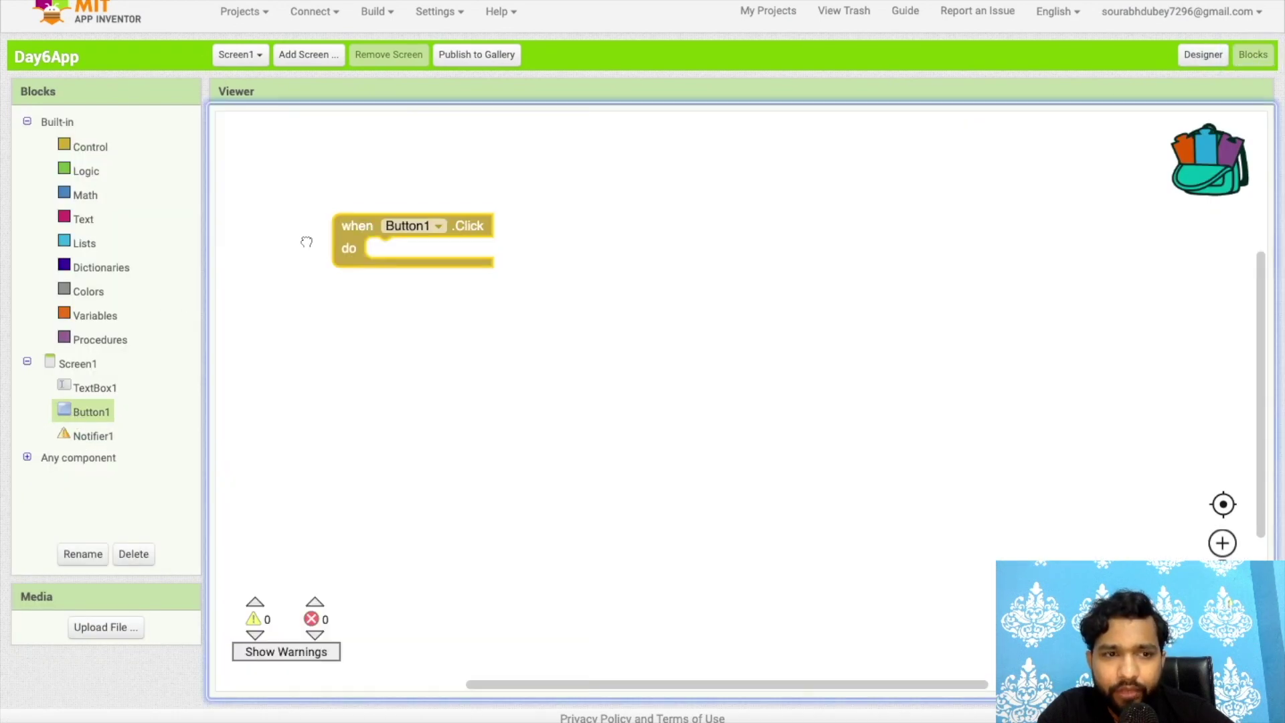
click(107, 437)
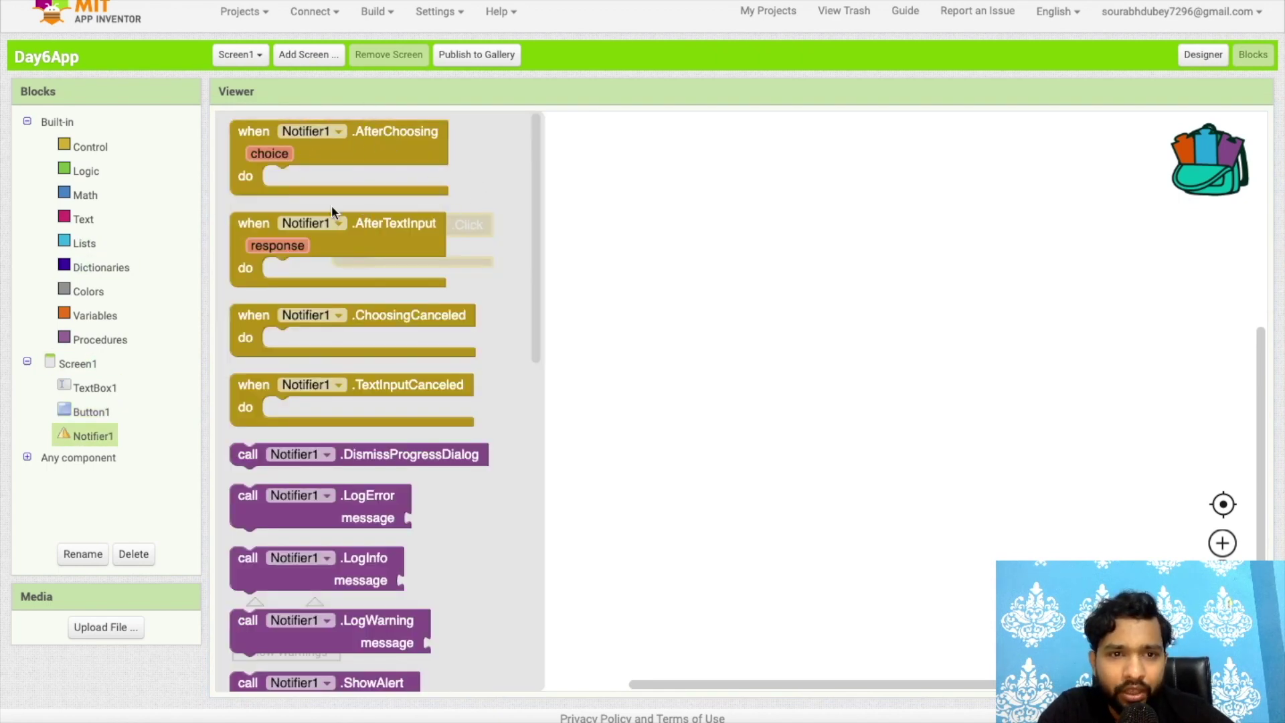
scroll(390, 452, down, 1)
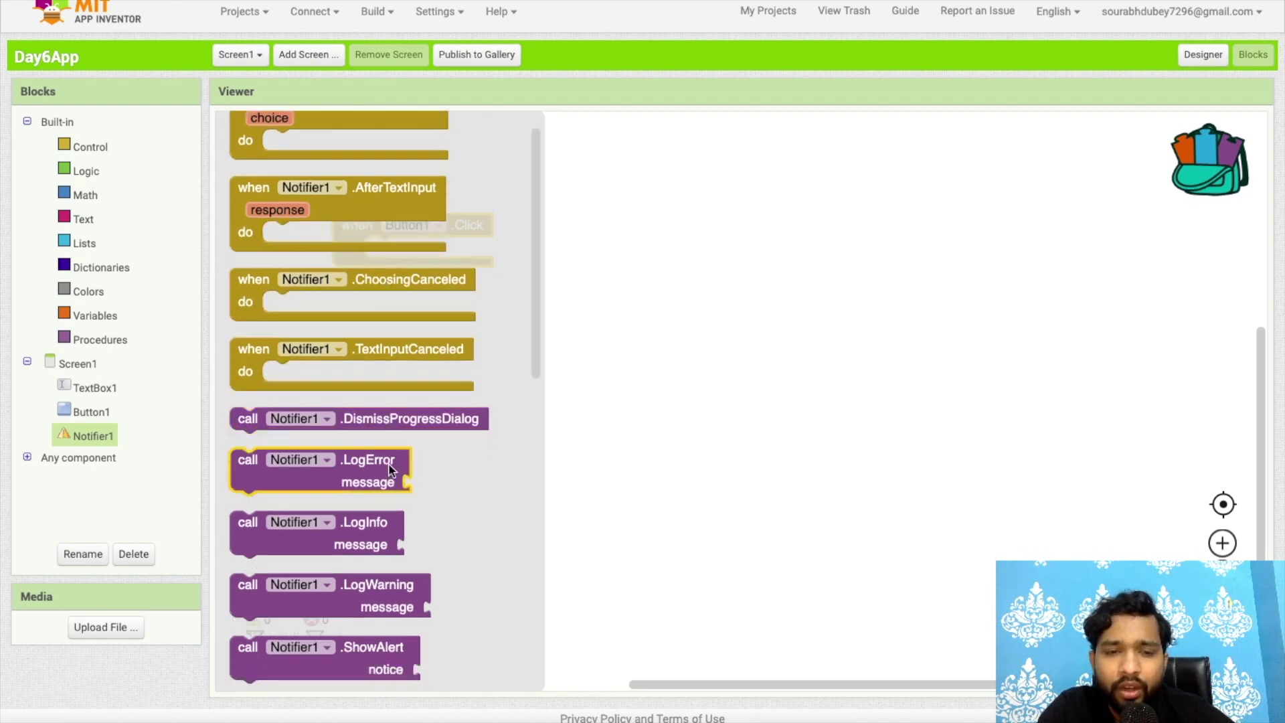
scroll(391, 471, down, 2)
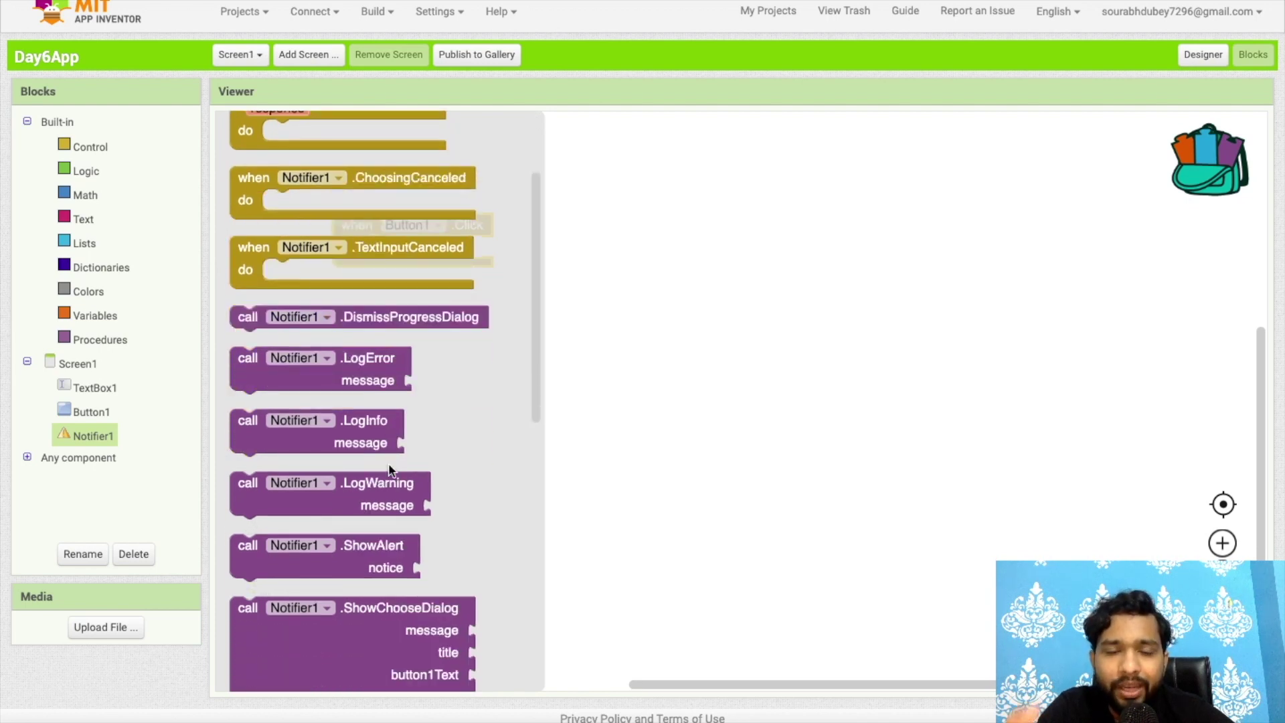
scroll(390, 471, down, 2)
scroll(390, 465, down, 1)
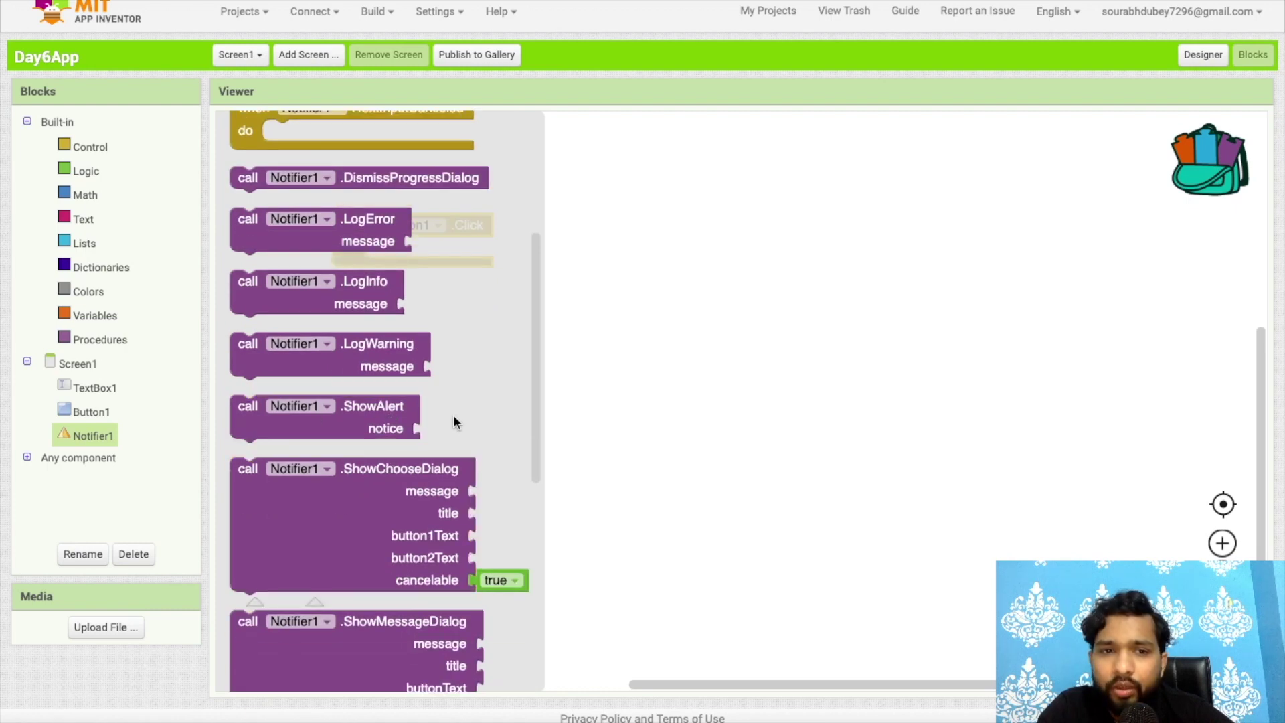
scroll(453, 422, down, 1)
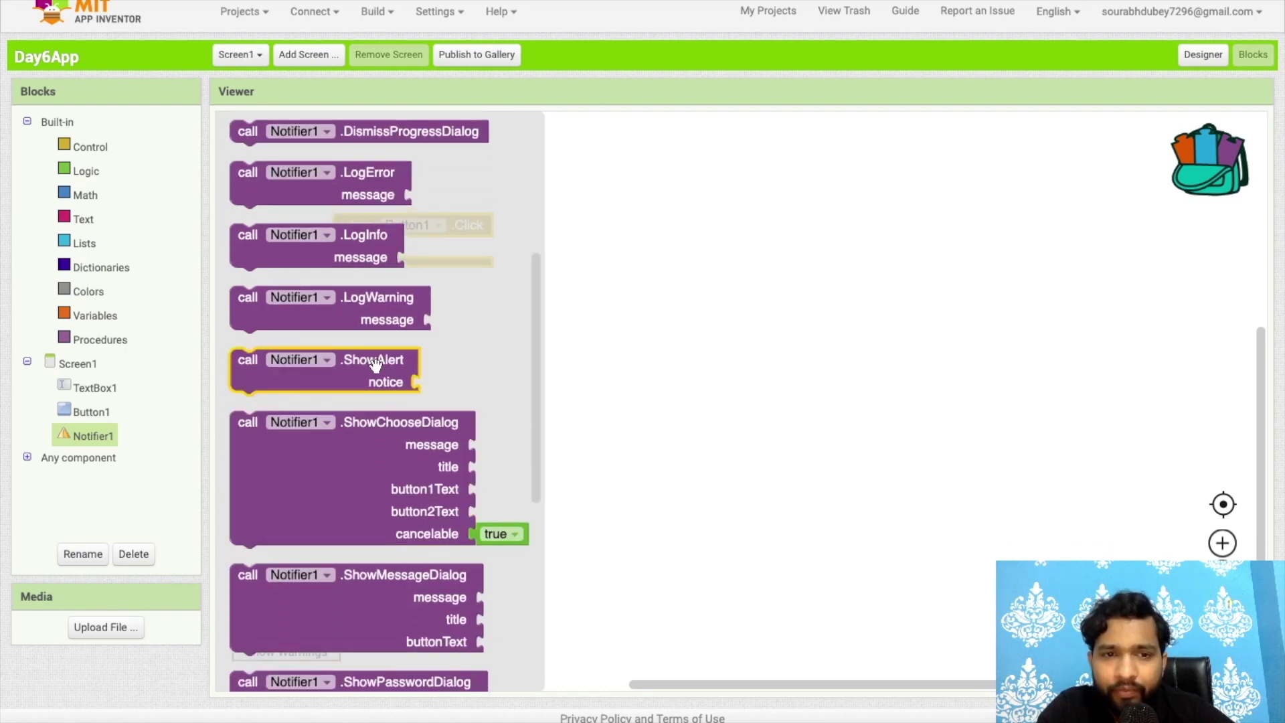
scroll(375, 366, down, 3)
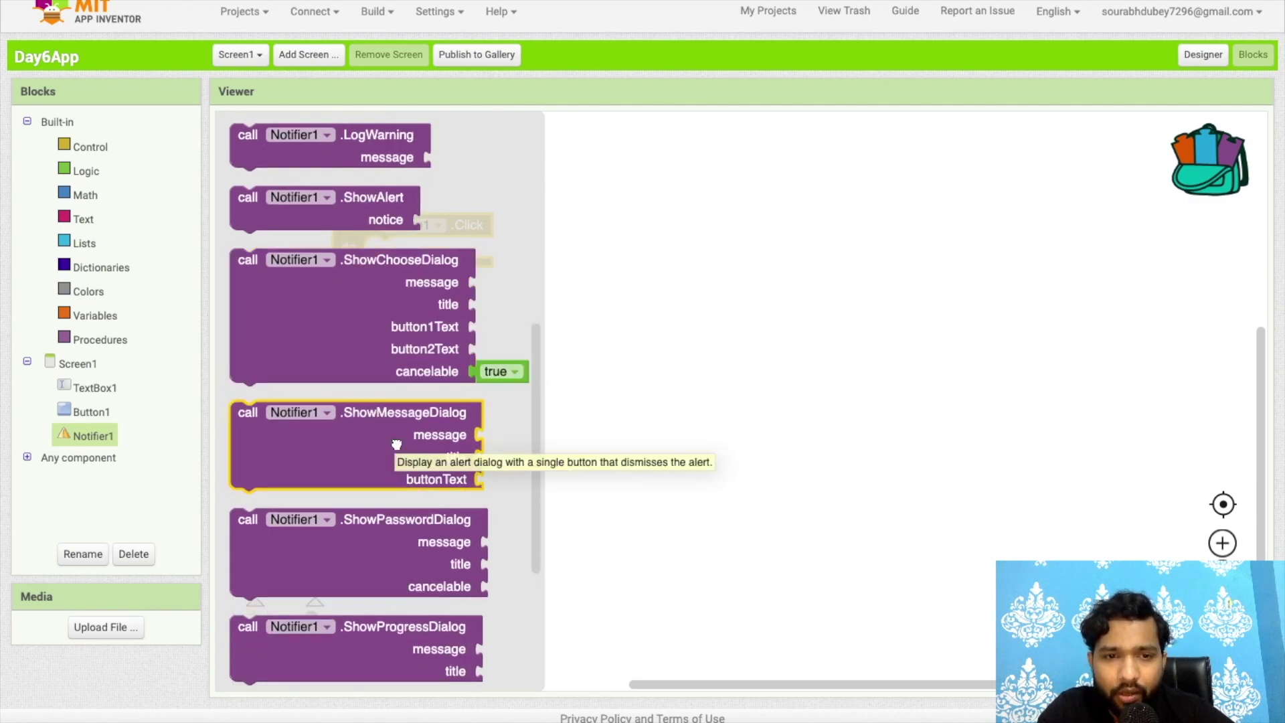
drag(394, 445, 632, 342)
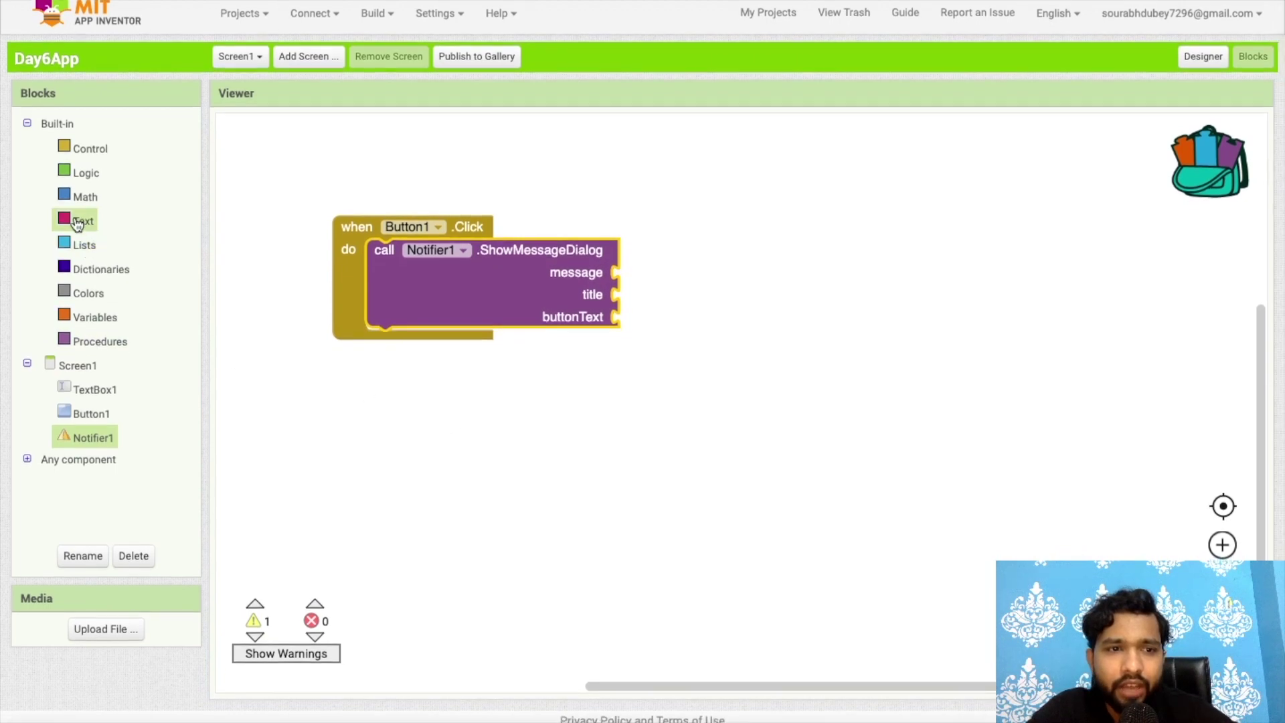
Attach a text block reading 'Your Input' to the dialog's title.
click(82, 222)
scroll(272, 161, up, 3)
drag(253, 132, 627, 282)
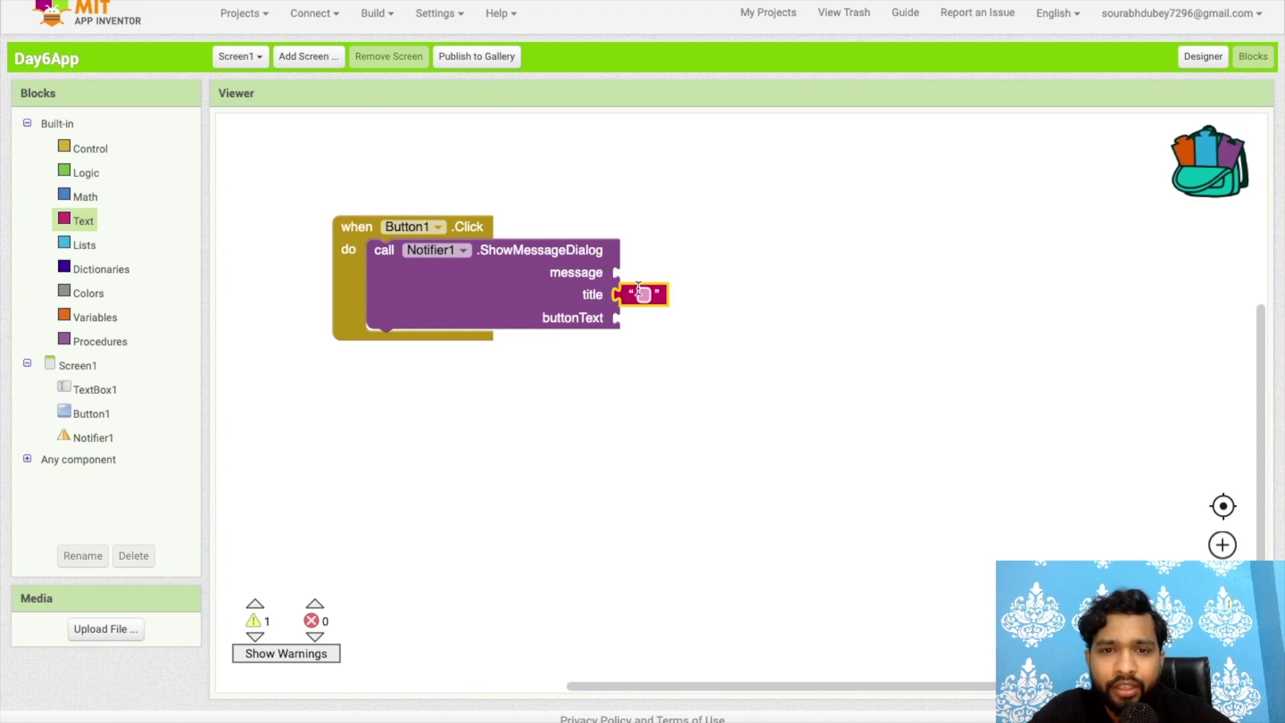
click(642, 294)
text(You)
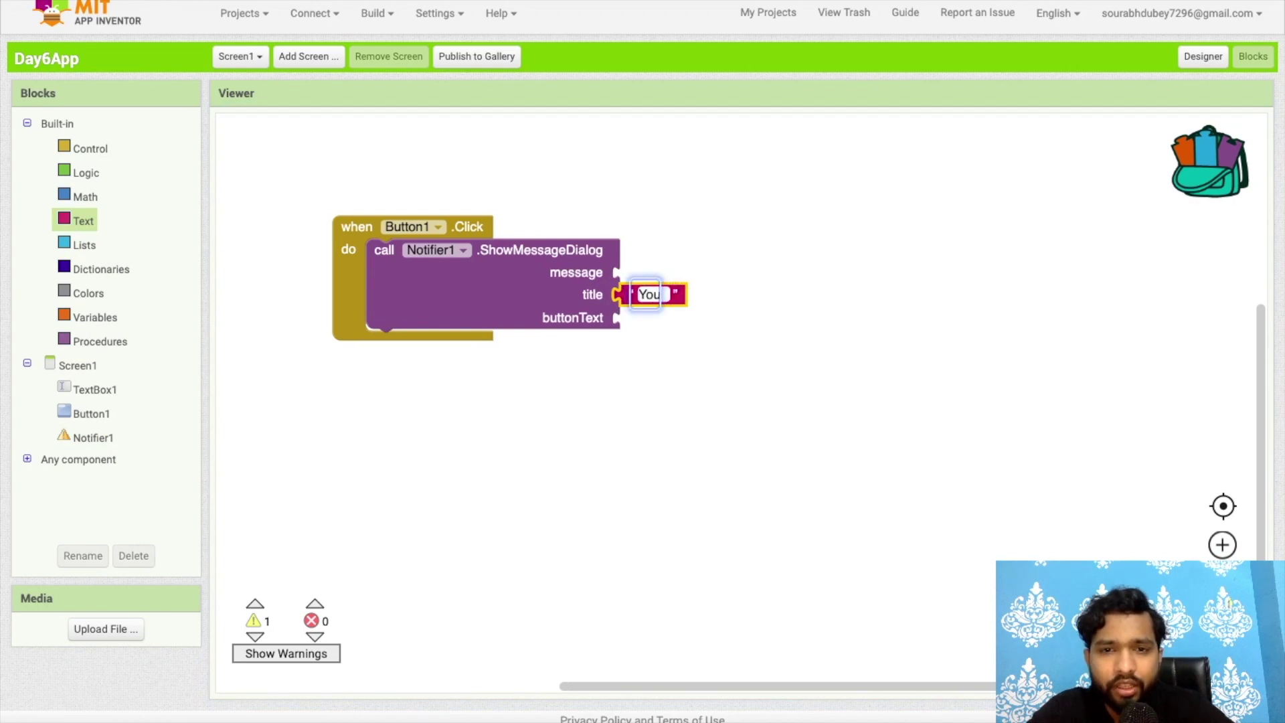
text(r IN)
key(BackSpace)
text(n)
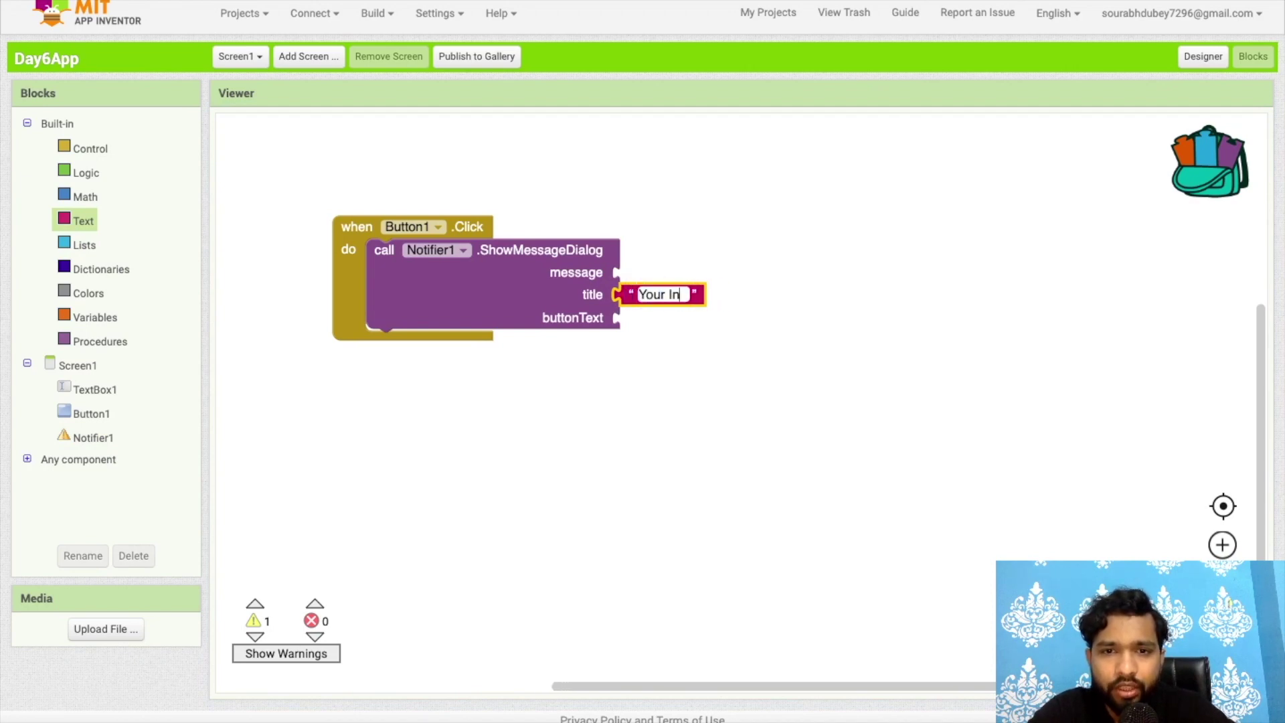
text(put)
click(634, 351)
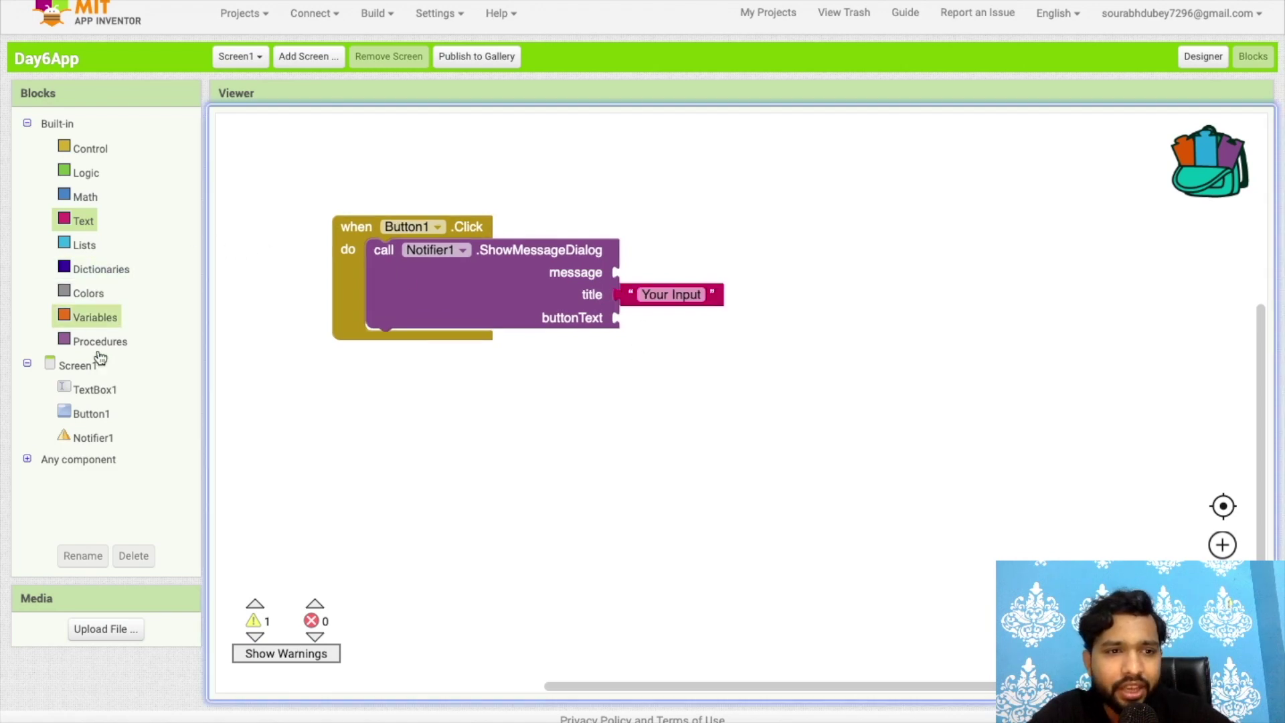
Plug TextBox1.Text into the dialog's message.
click(113, 394)
click(113, 398)
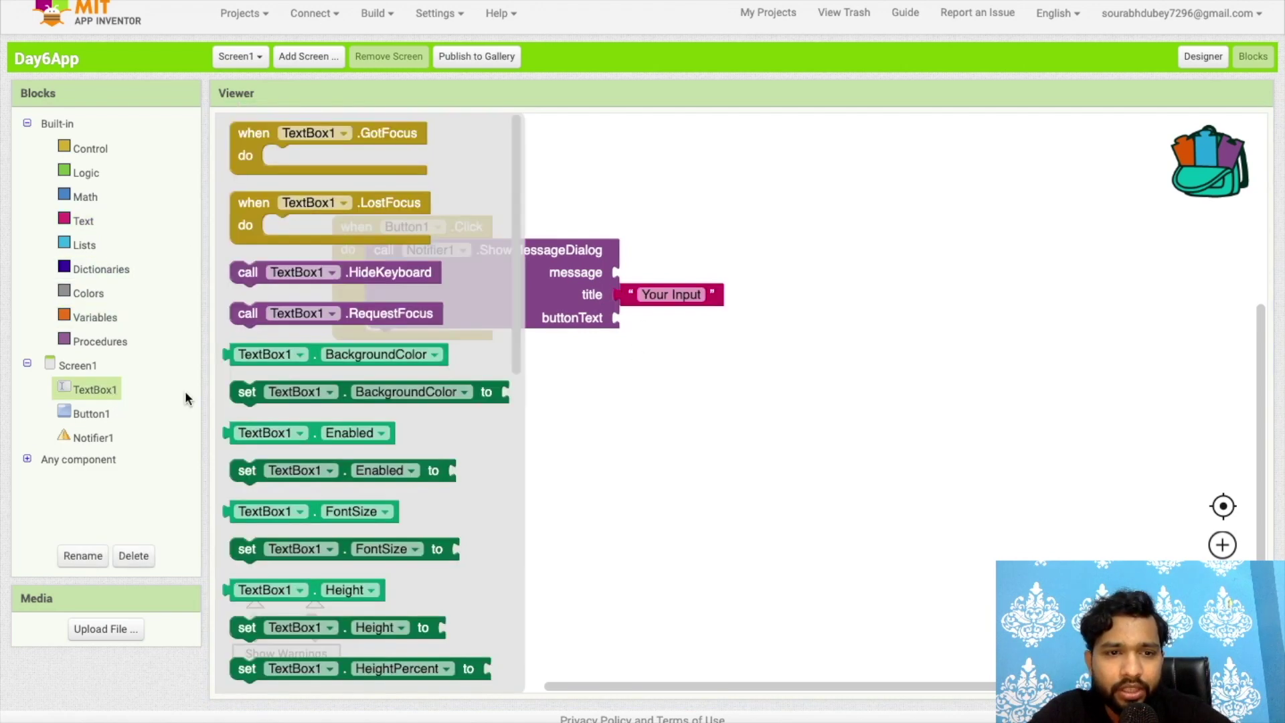
scroll(302, 403, down, 2)
scroll(302, 352, down, 5)
mouse_move(296, 318)
mouse_down()
mouse_move(677, 242)
mouse_move(684, 263)
mouse_up()
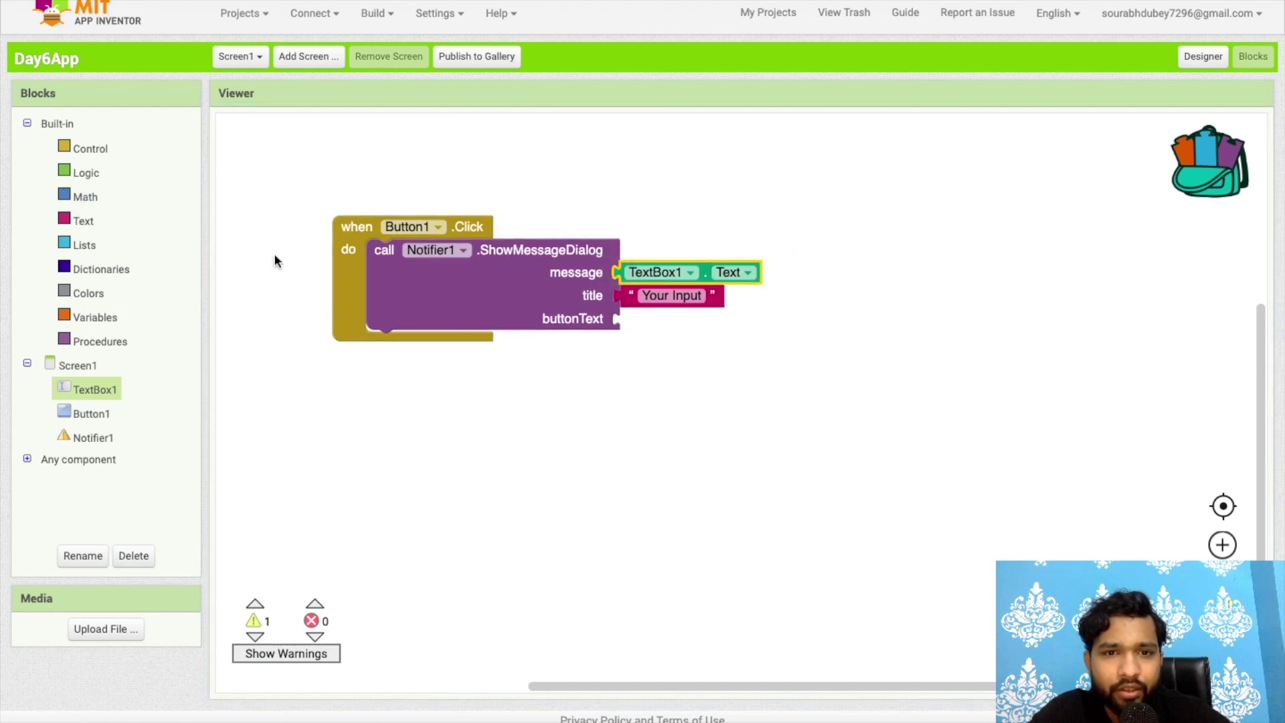
Copy the text block into buttonText and change it to 'Okay'.
click(629, 296)
key(ctrl+c)
key(ctrl+v)
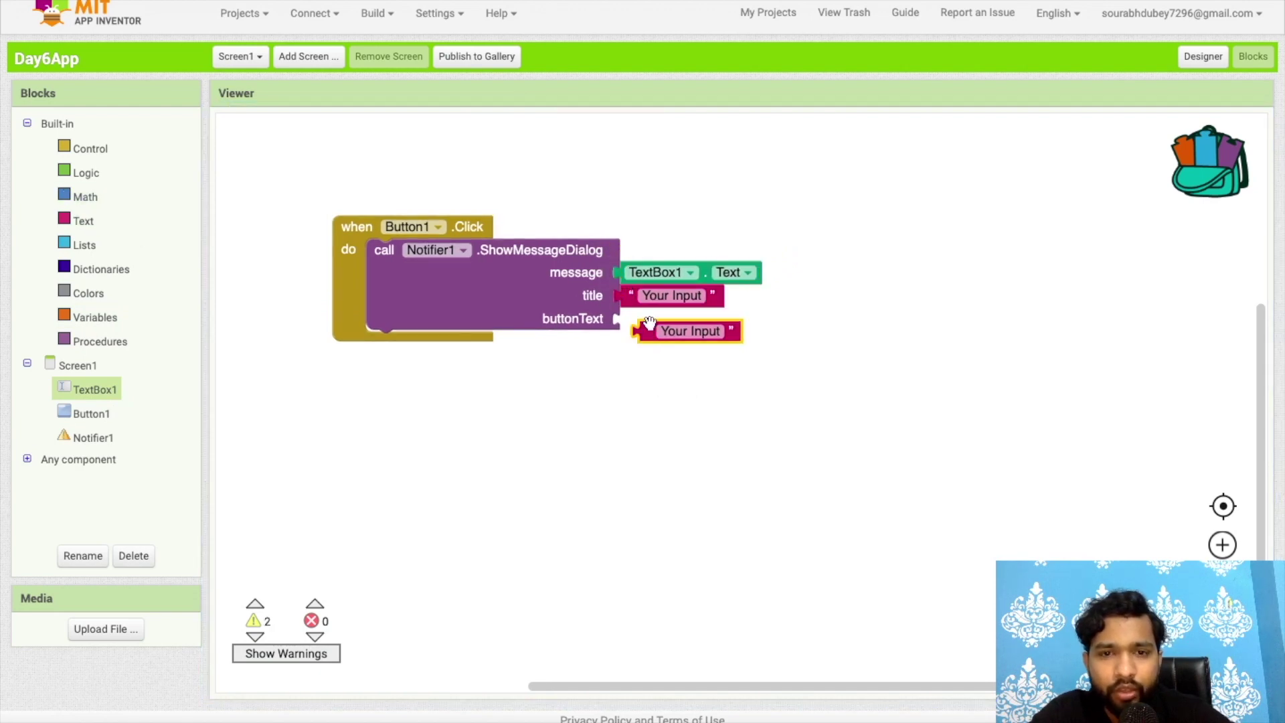
mouse_move(649, 329)
mouse_down()
mouse_move(653, 354)
mouse_move(652, 329)
mouse_move(669, 325)
mouse_up()
click(669, 318)
text(Oka)
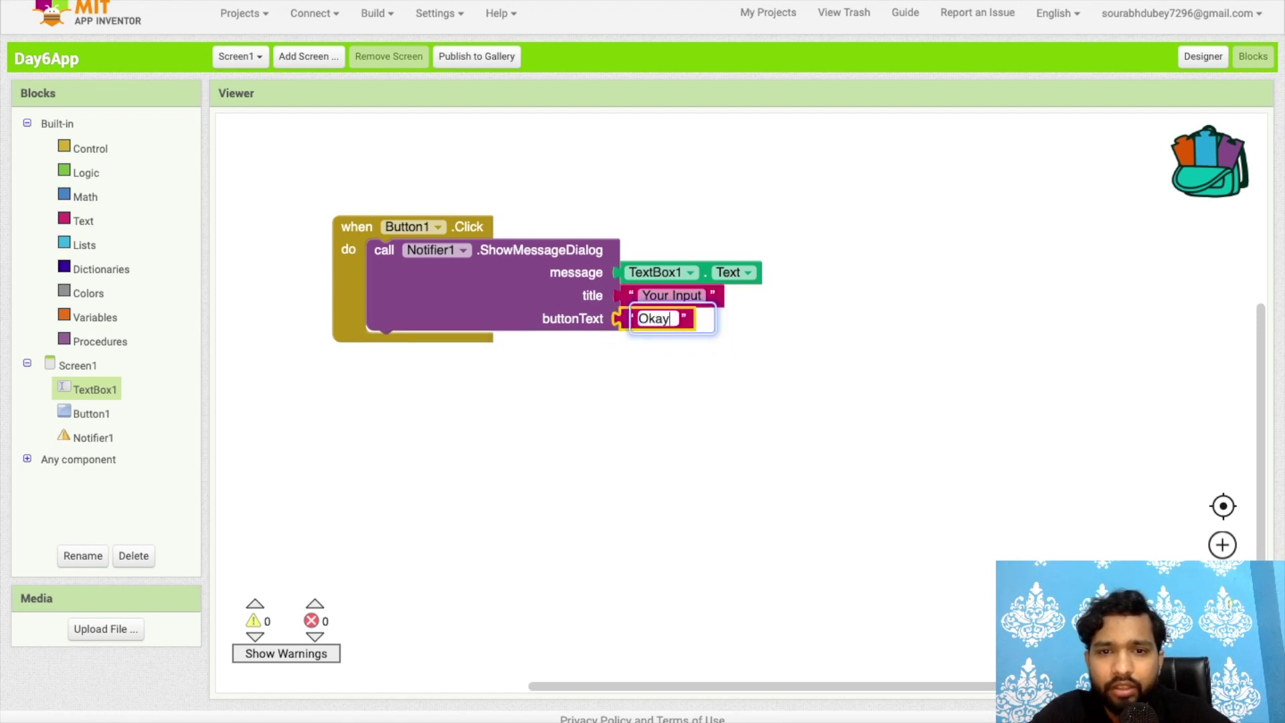
text(y)
click(850, 429)
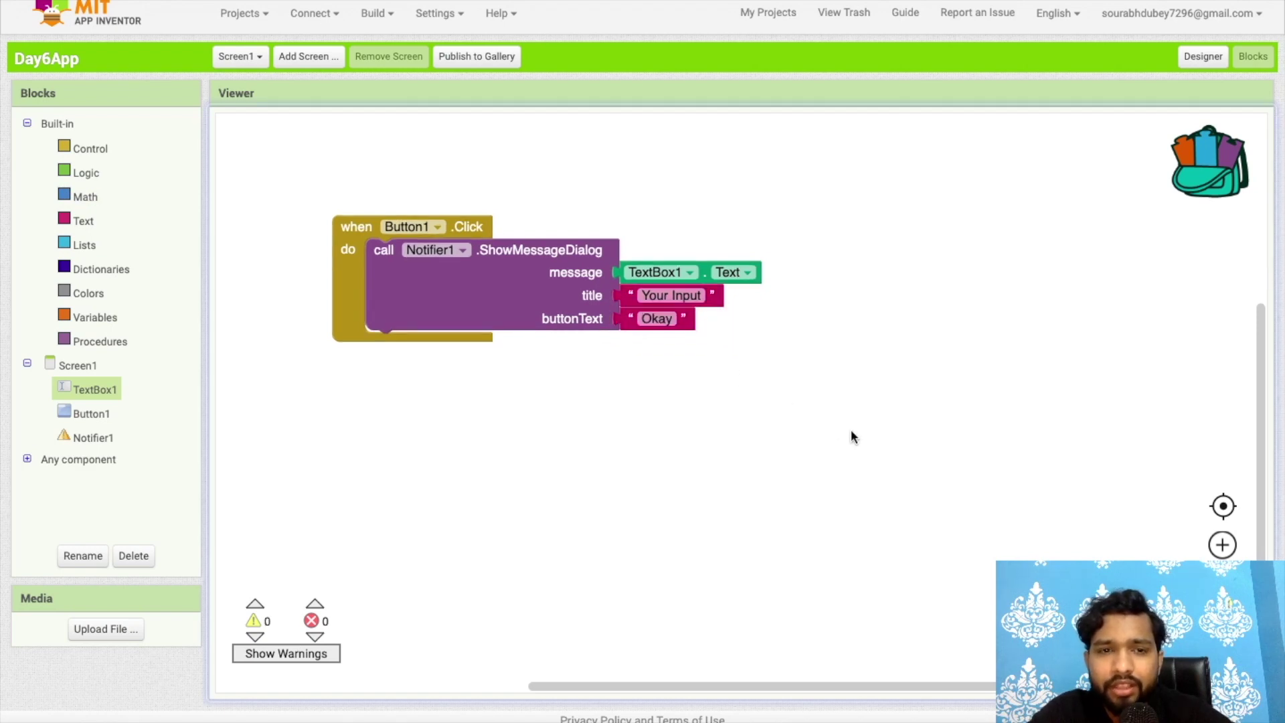
click(1212, 58)
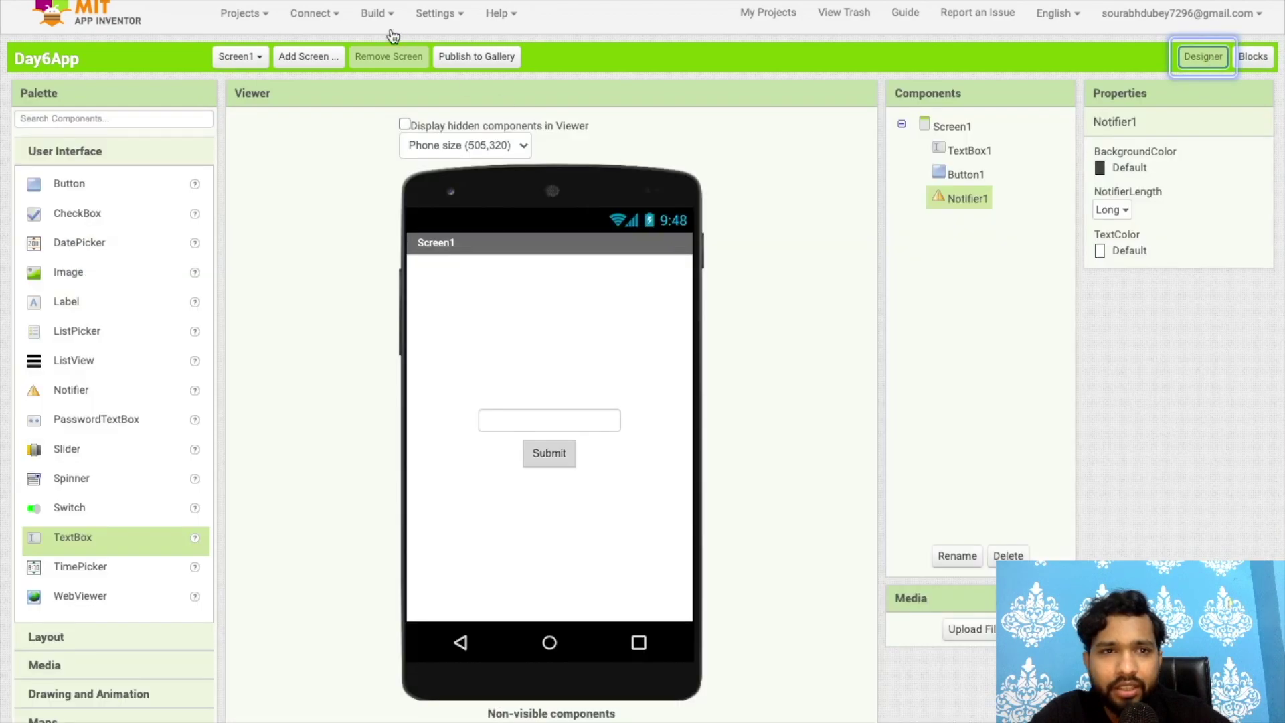
Run the app in the emulator, submit a spell-corrected sentence, and dismiss the Your Input dialog.
click(311, 13)
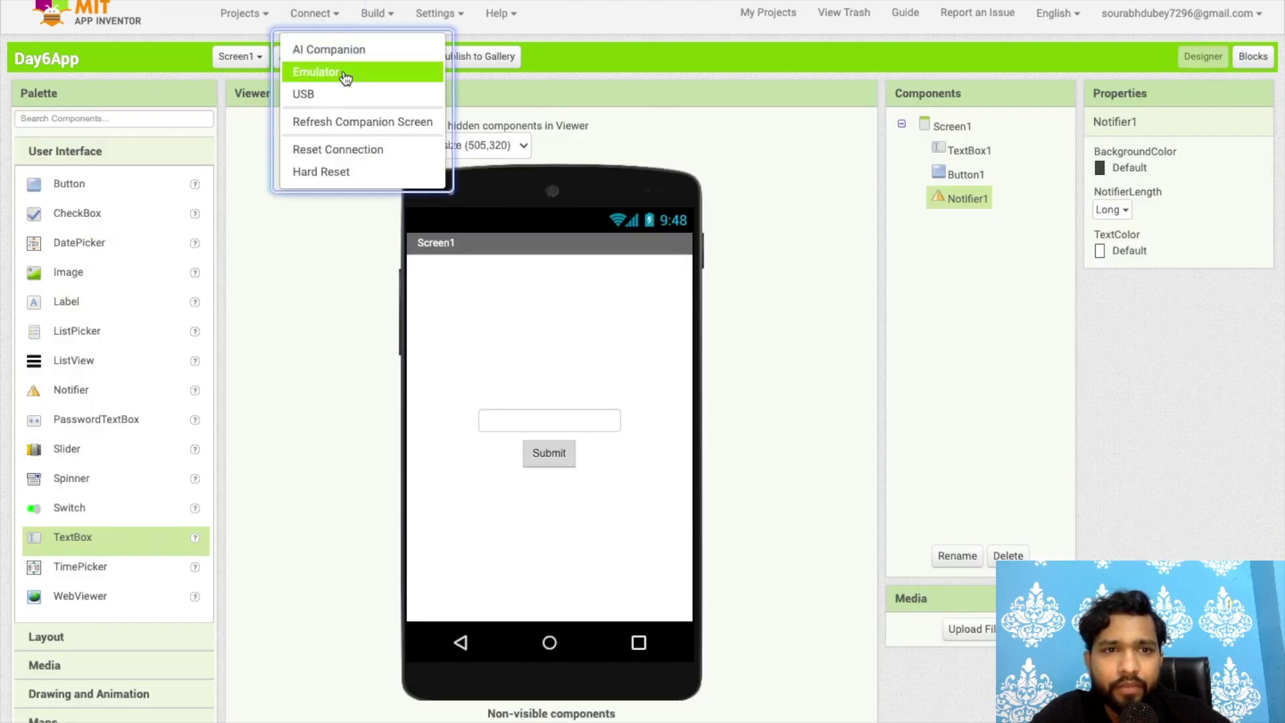
click(344, 72)
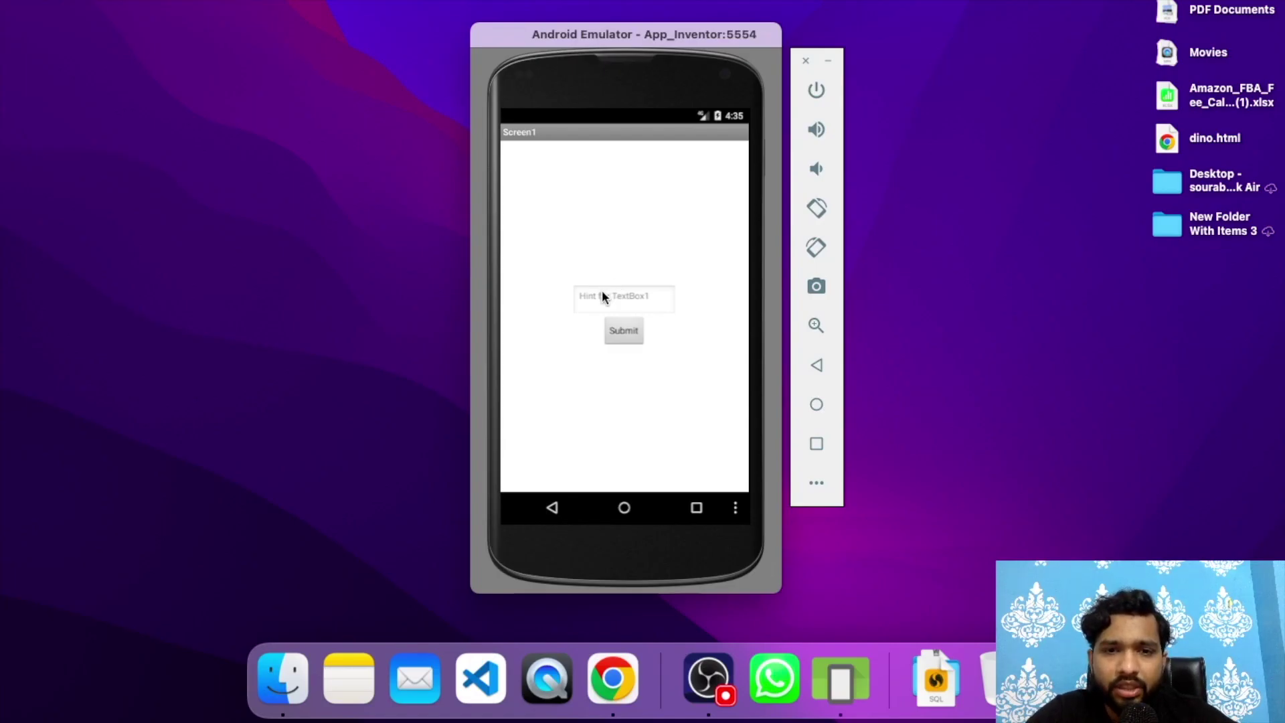
click(601, 291)
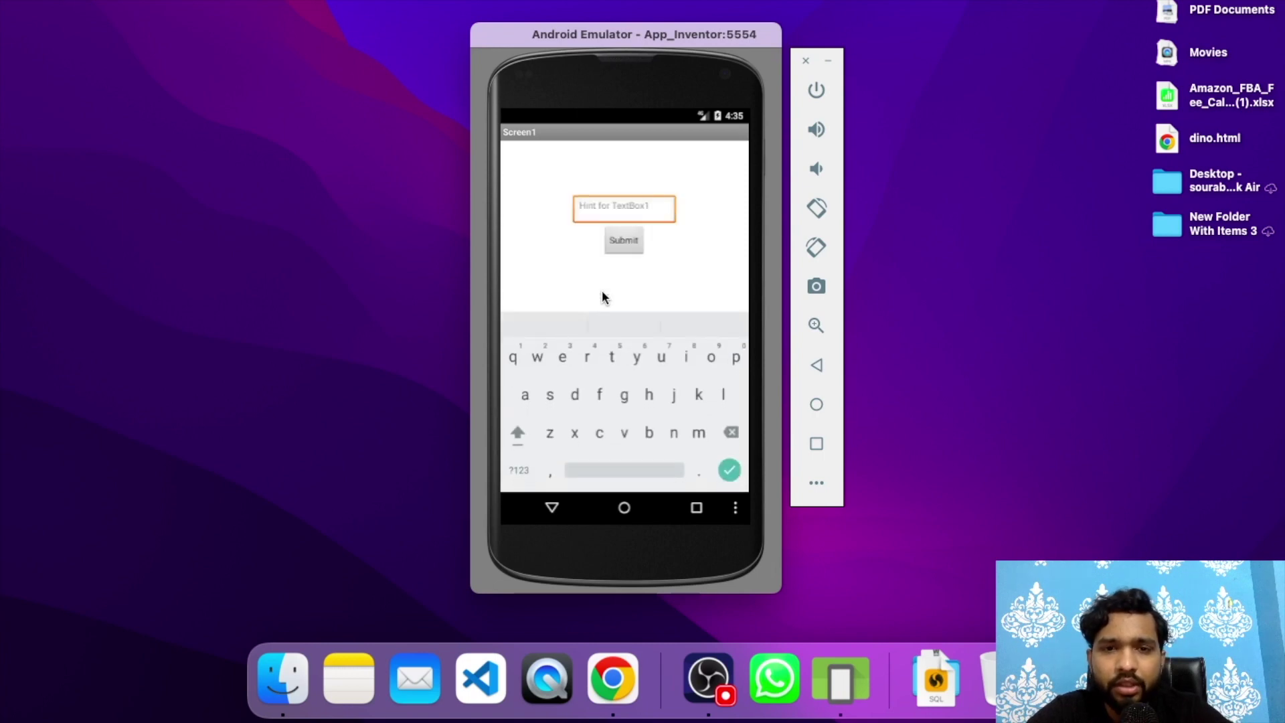
text(This is)
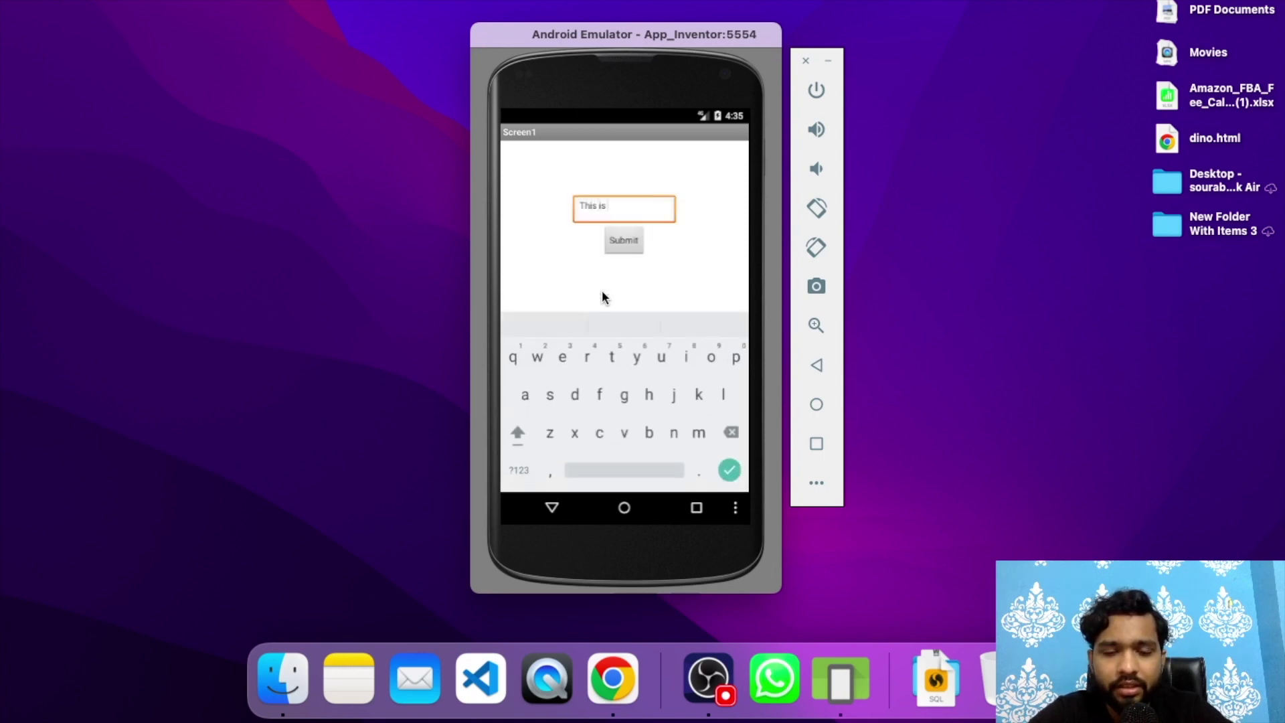
text(m submited data)
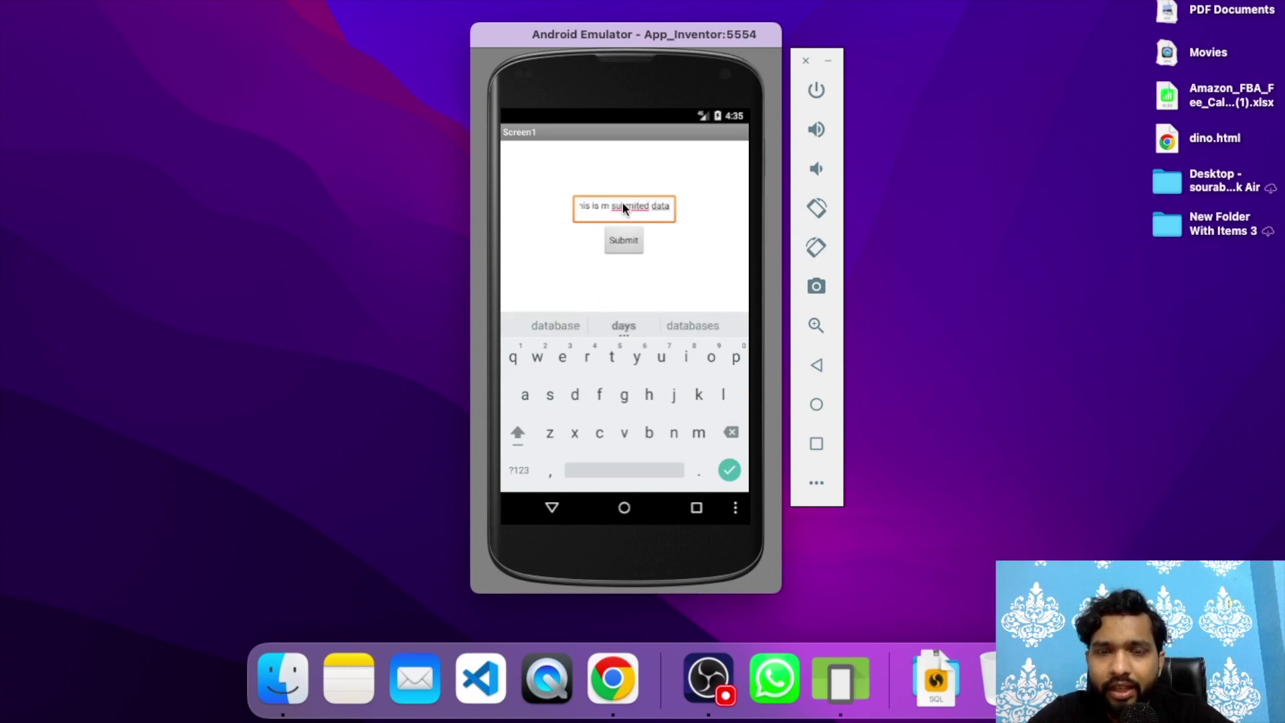
click(622, 205)
click(626, 226)
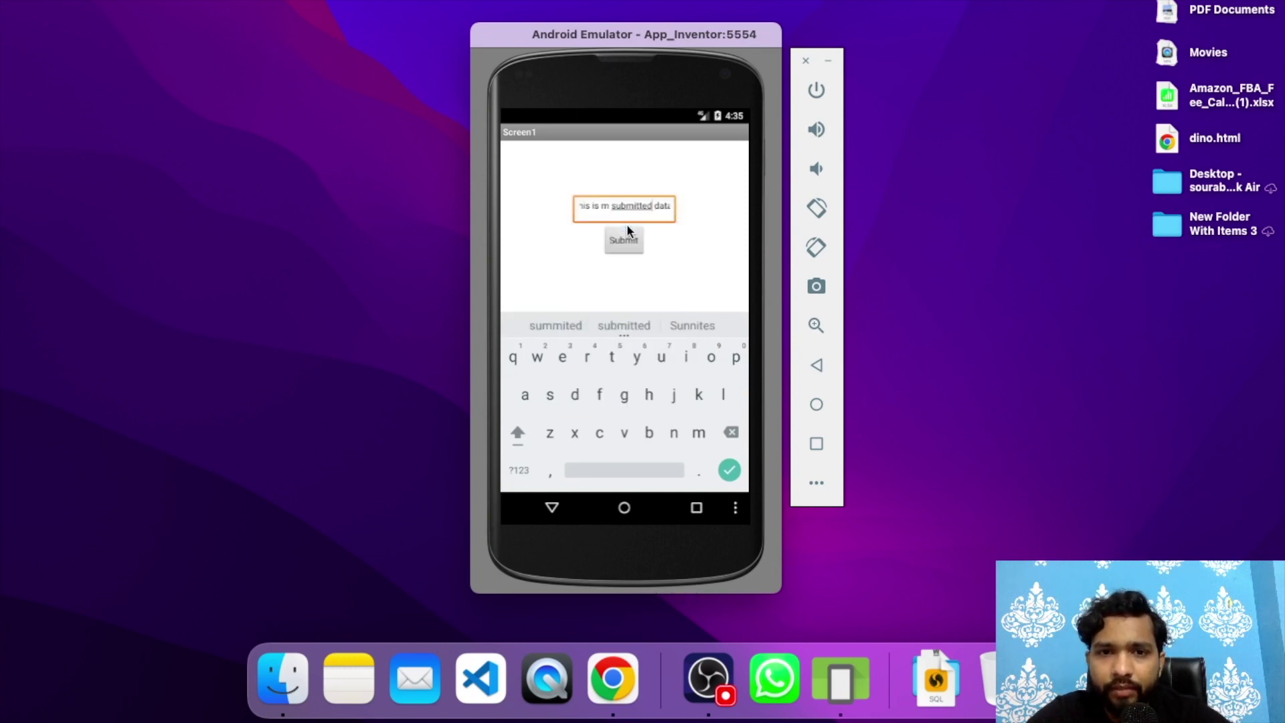
click(624, 246)
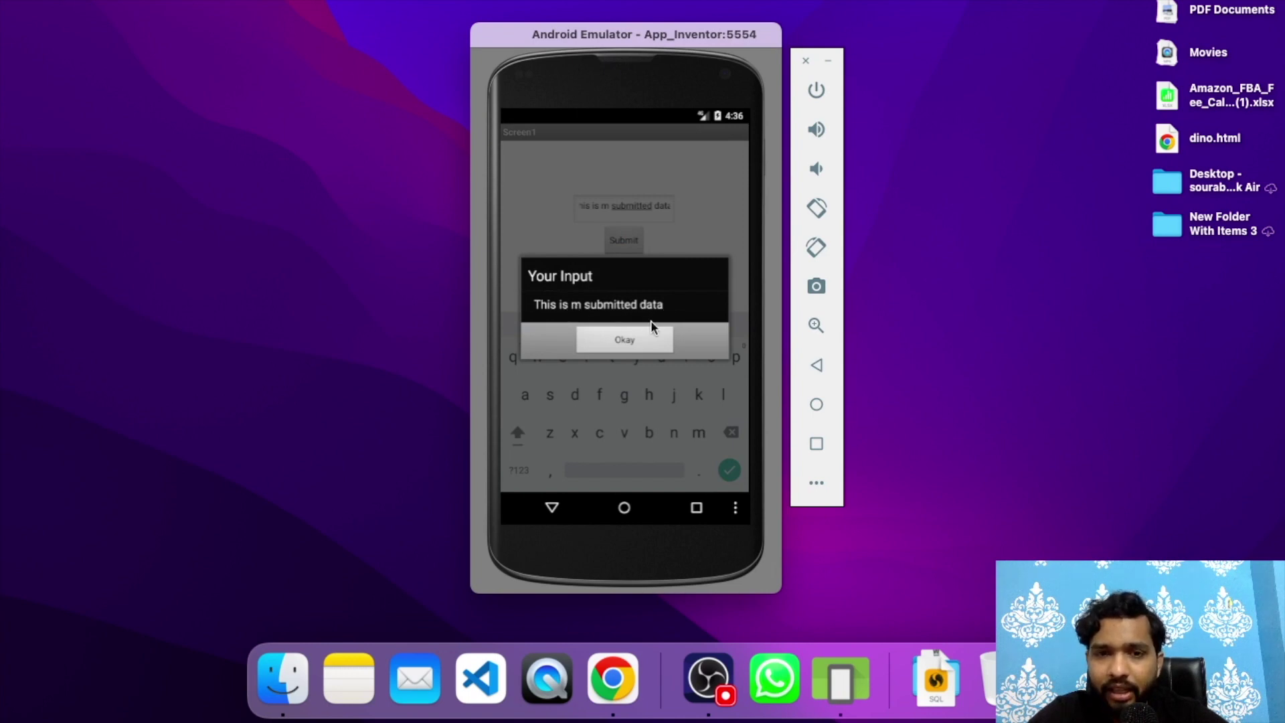
click(623, 342)
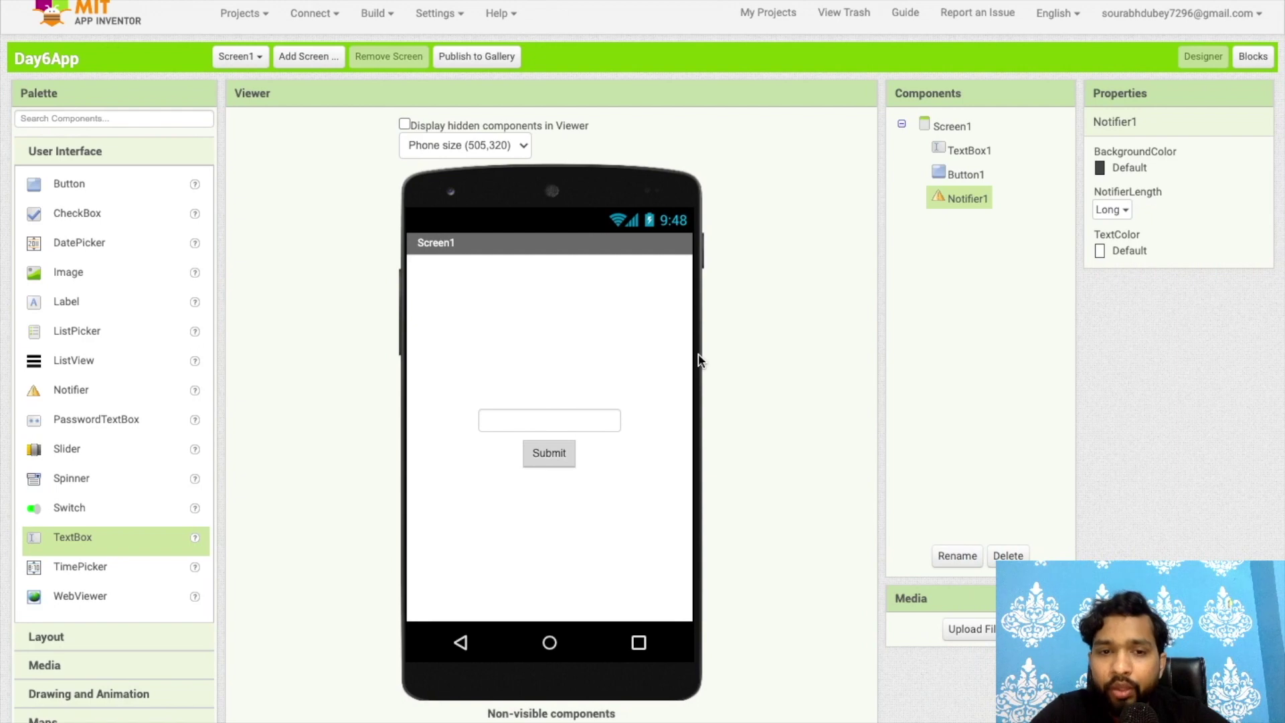
scroll(452, 325, down, 1)
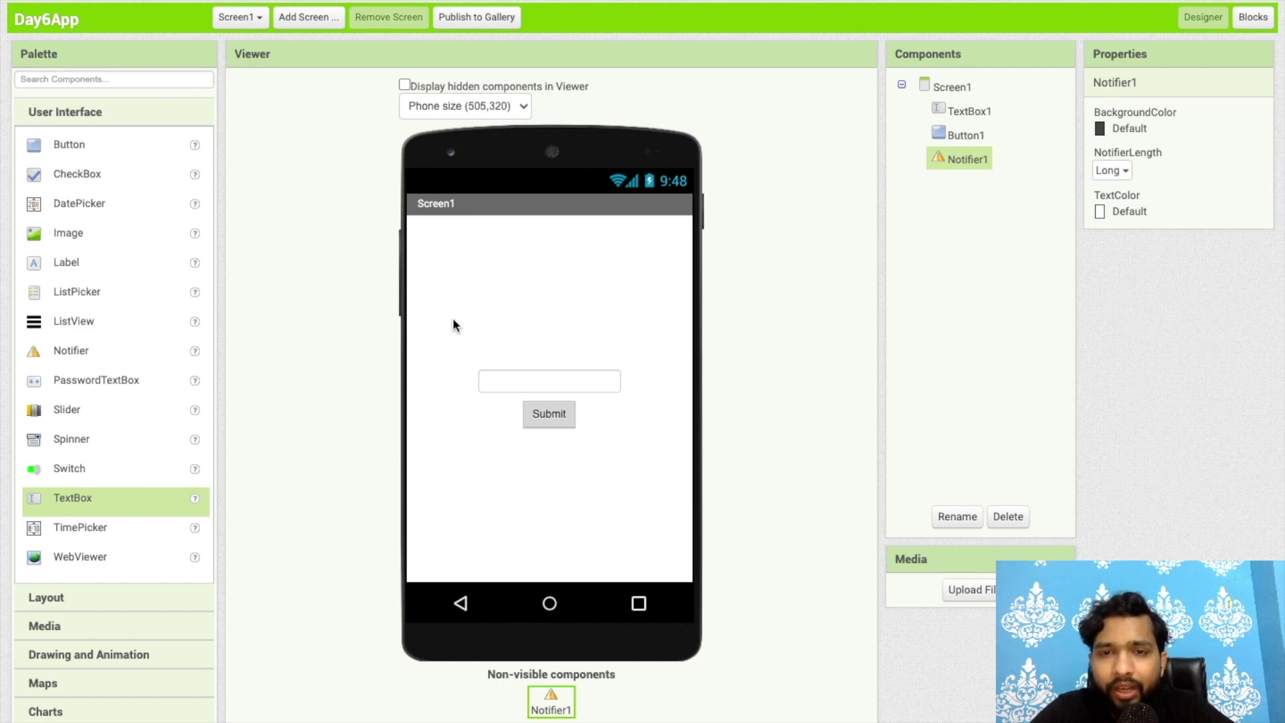
scroll(453, 324, up, 1)
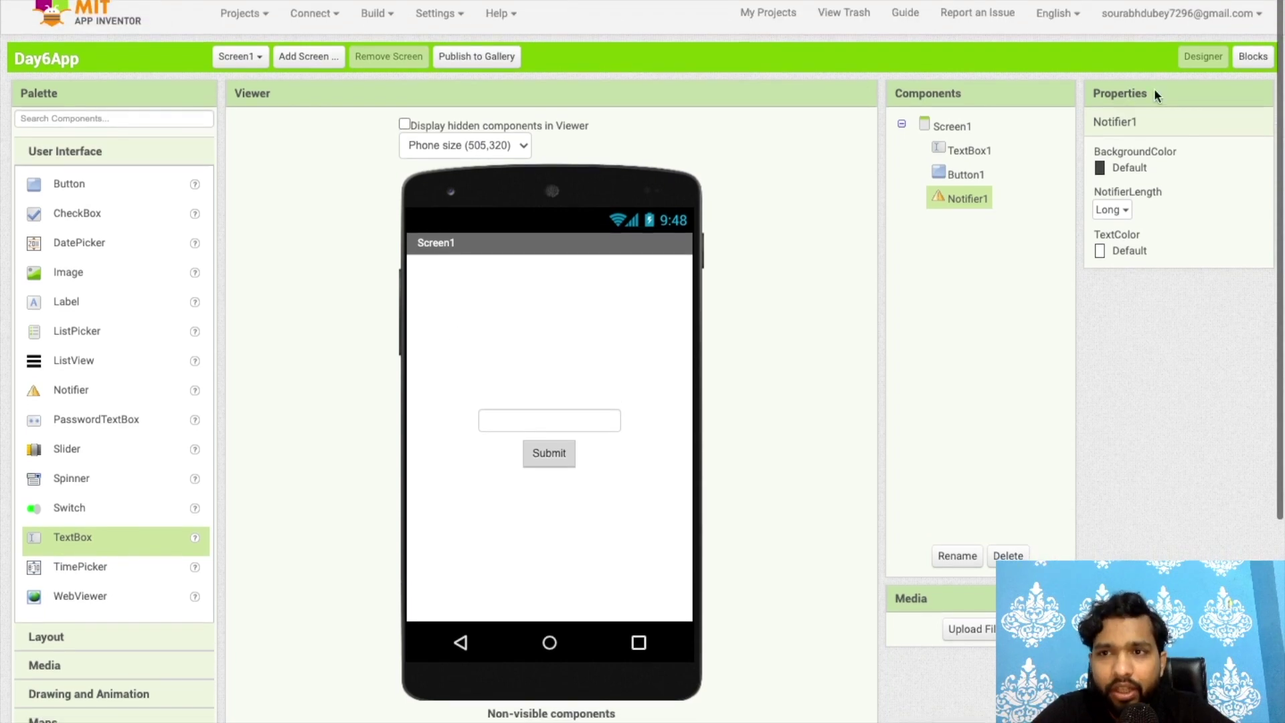
Add Notifier1.ShowAlert to Button1.Click with TextBox1.Text as its notice.
click(1255, 58)
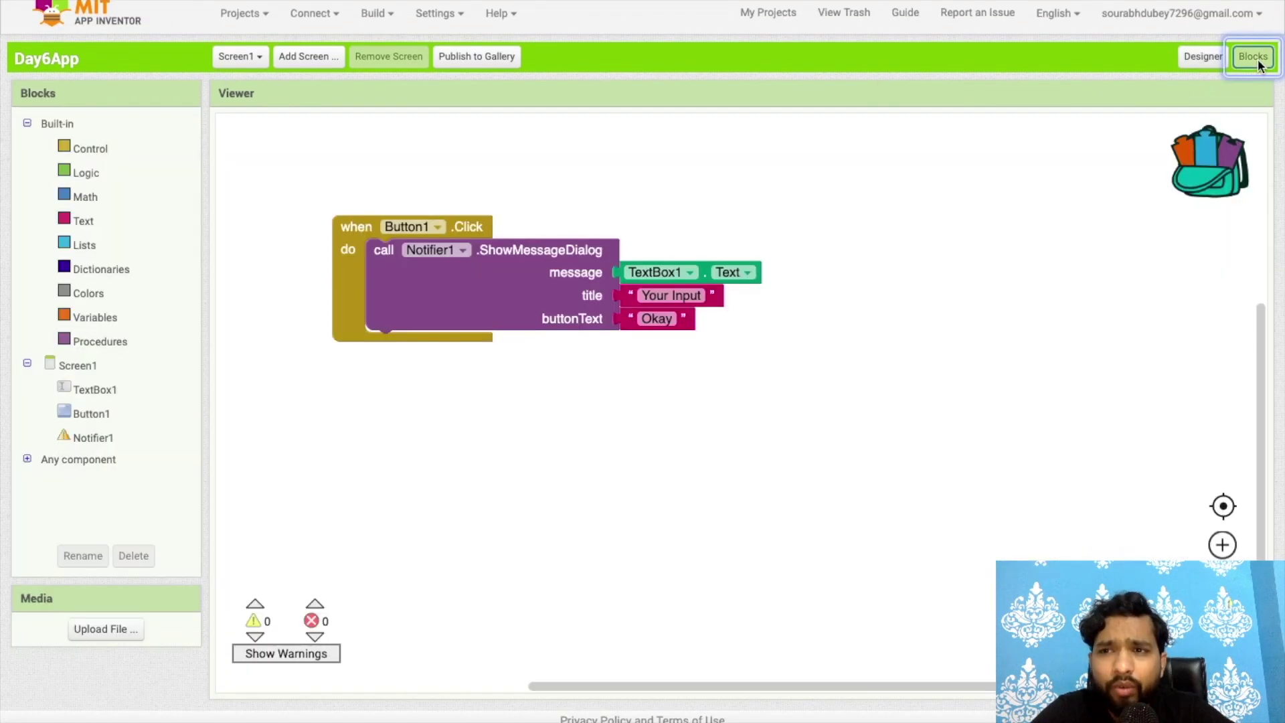
click(91, 438)
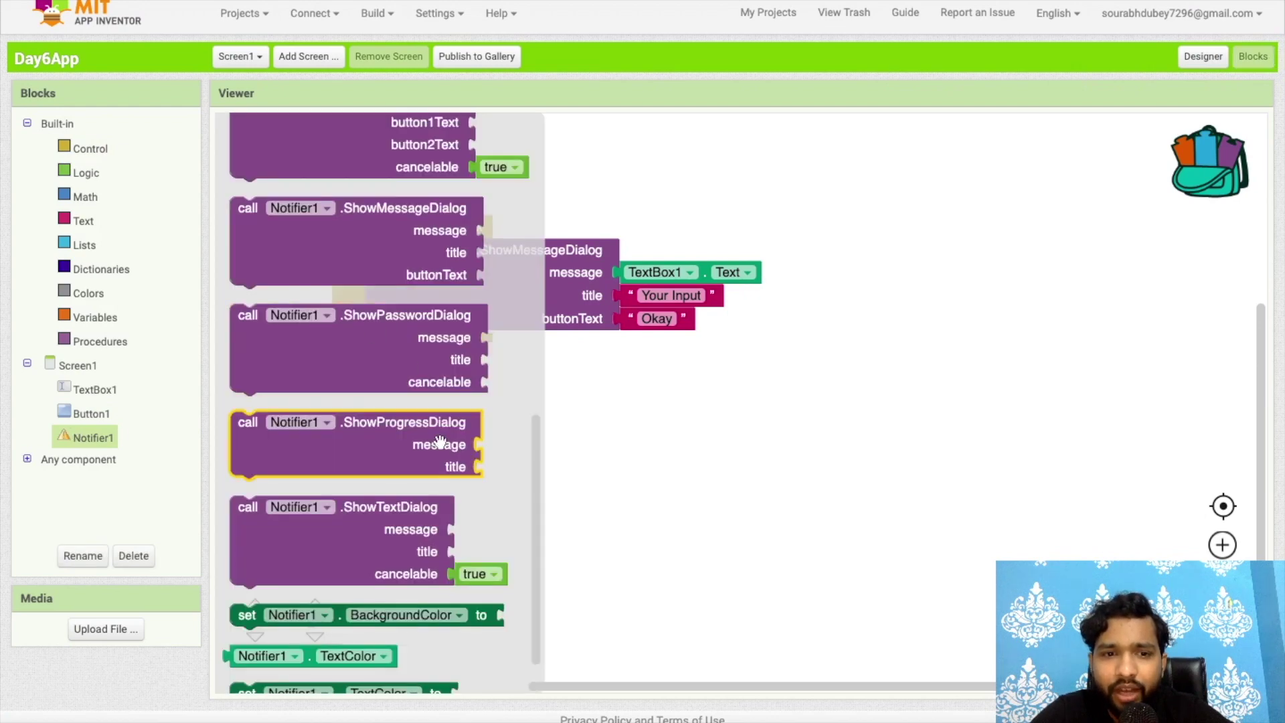
scroll(401, 402, up, 5)
scroll(500, 496, down, 2)
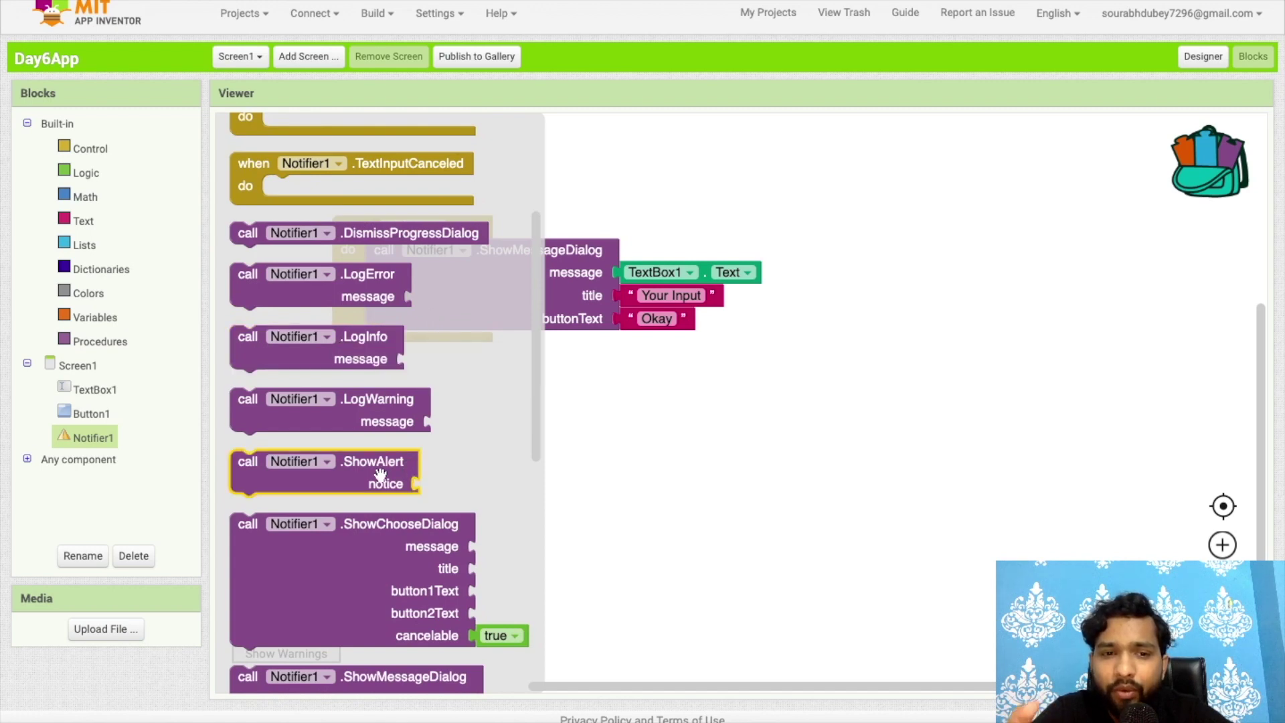
mouse_move(380, 475)
mouse_down()
mouse_move(526, 317)
mouse_move(524, 267)
mouse_up()
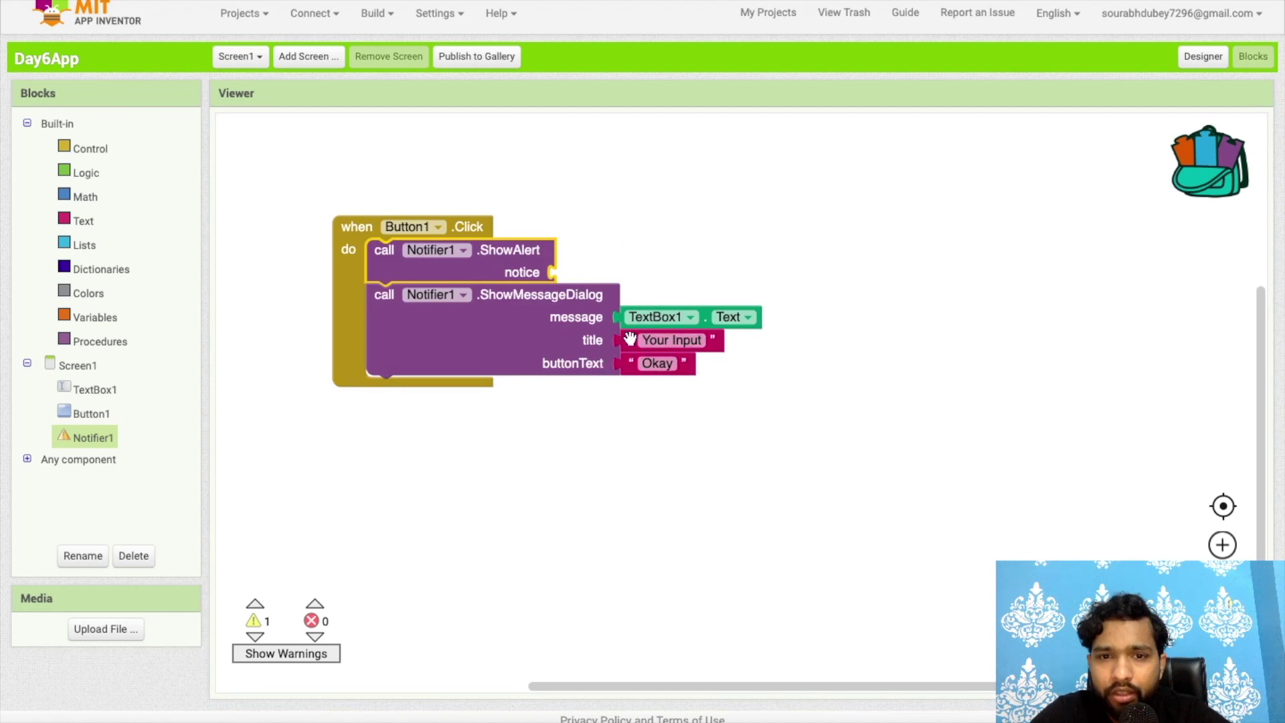
mouse_move(633, 340)
mouse_down()
mouse_move(586, 274)
mouse_move(565, 273)
mouse_up()
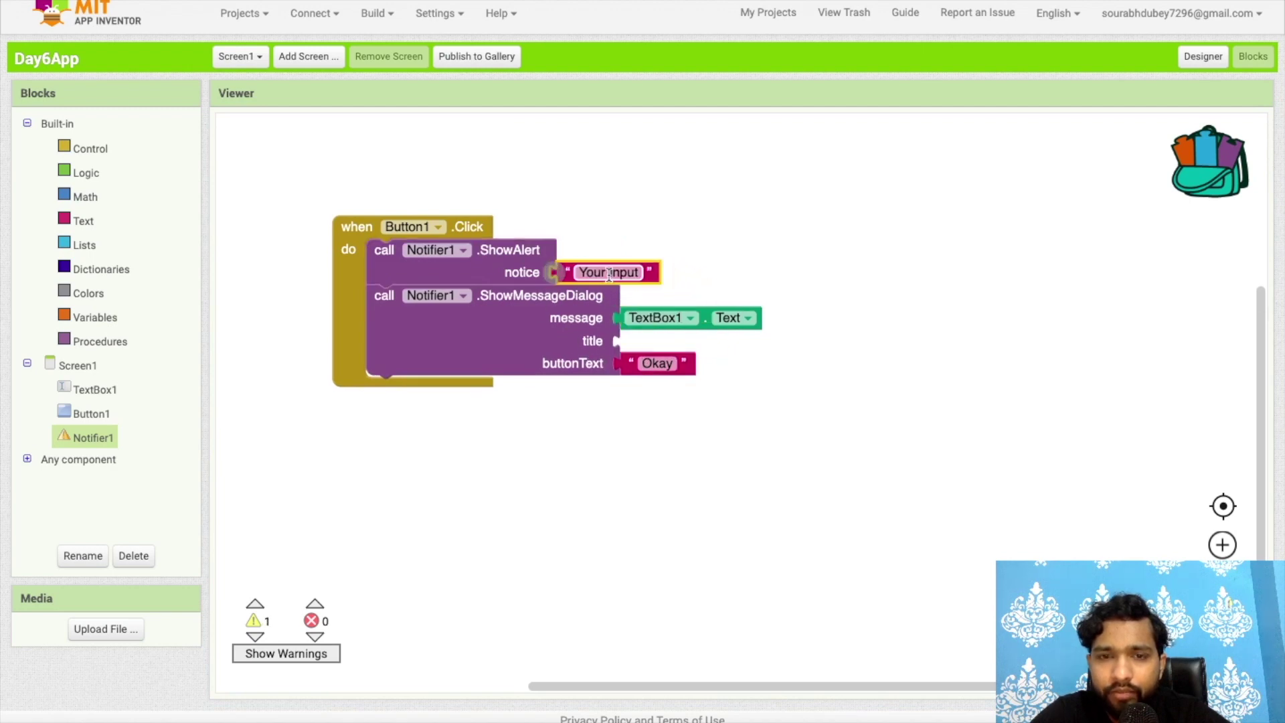
drag(625, 317, 560, 272)
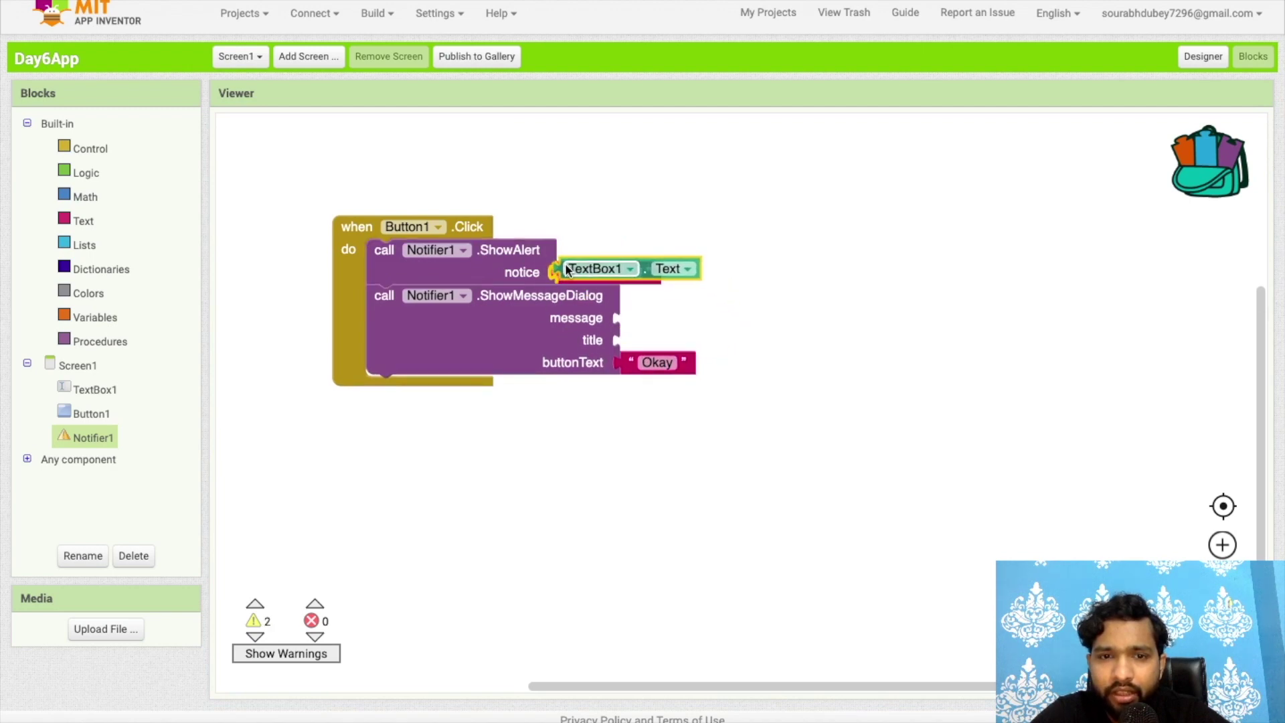
Delete the leftover 'Your Input' text block and the ShowMessageDialog call.
click(581, 293)
key(Delete)
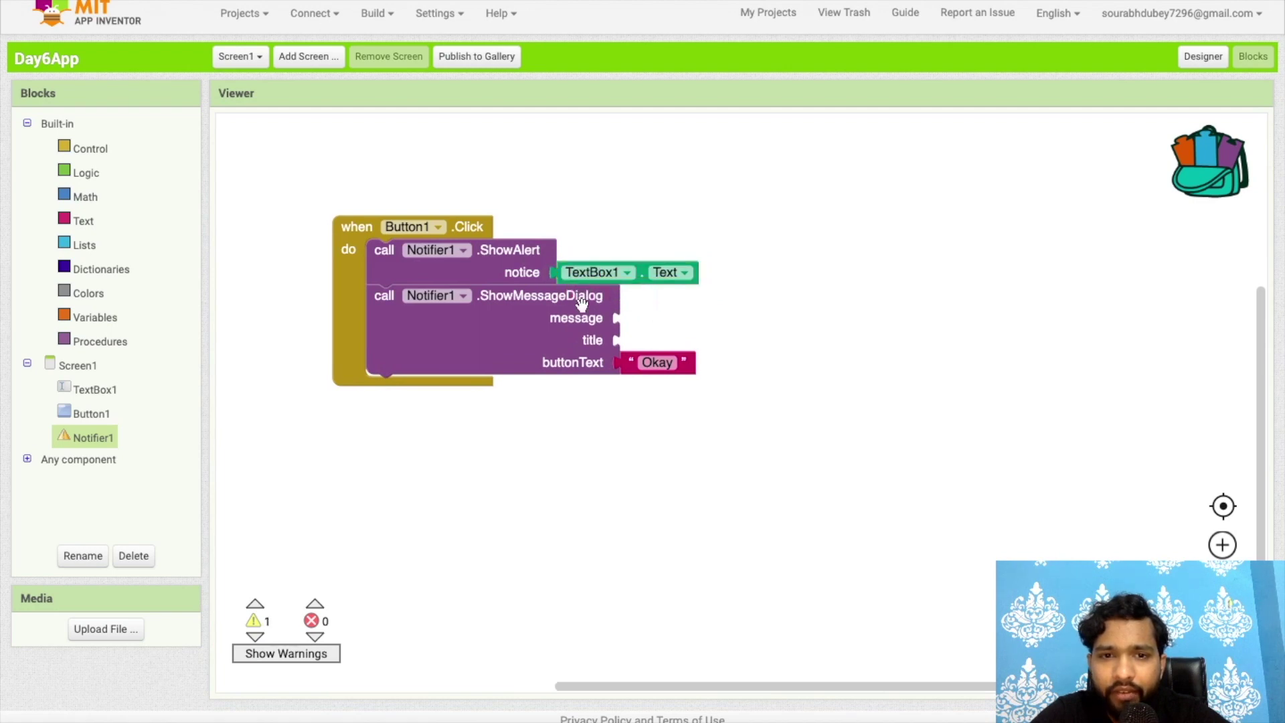
click(580, 301)
key(Delete)
click(313, 14)
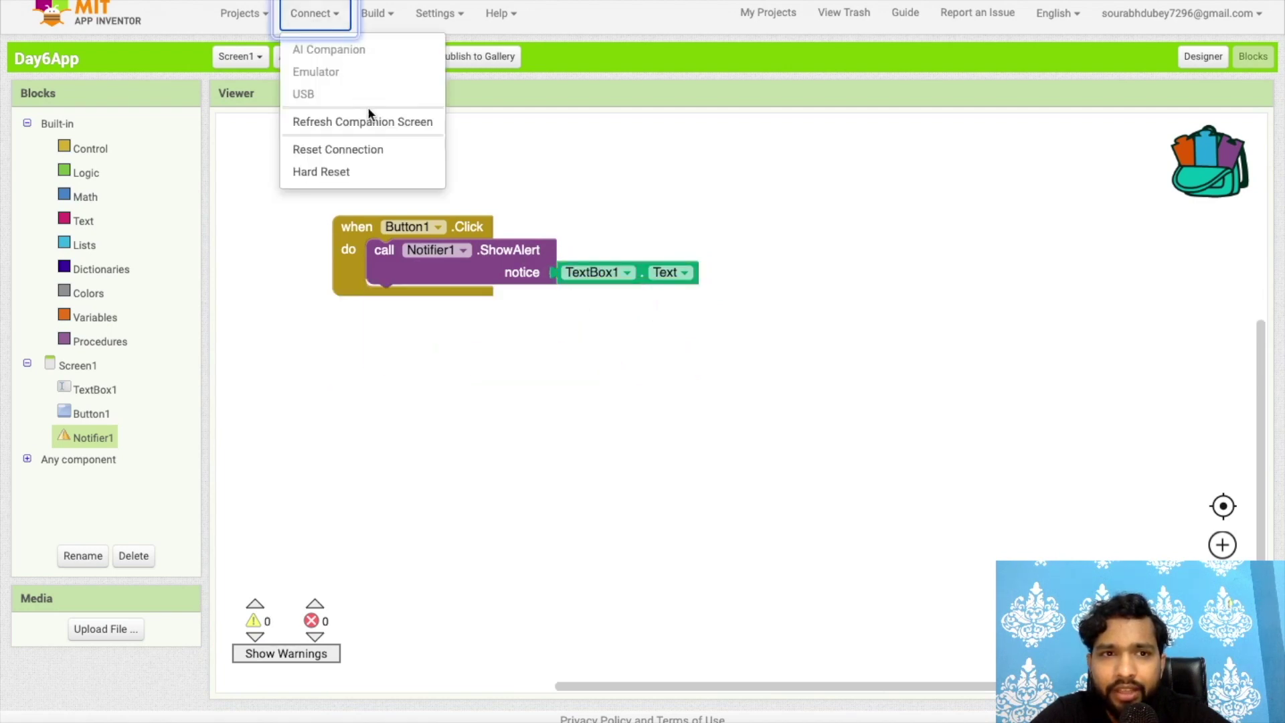
Refresh the companion screen, then type 'hello' in the emulator's text box and submit it.
click(369, 121)
key(ctrl+Left)
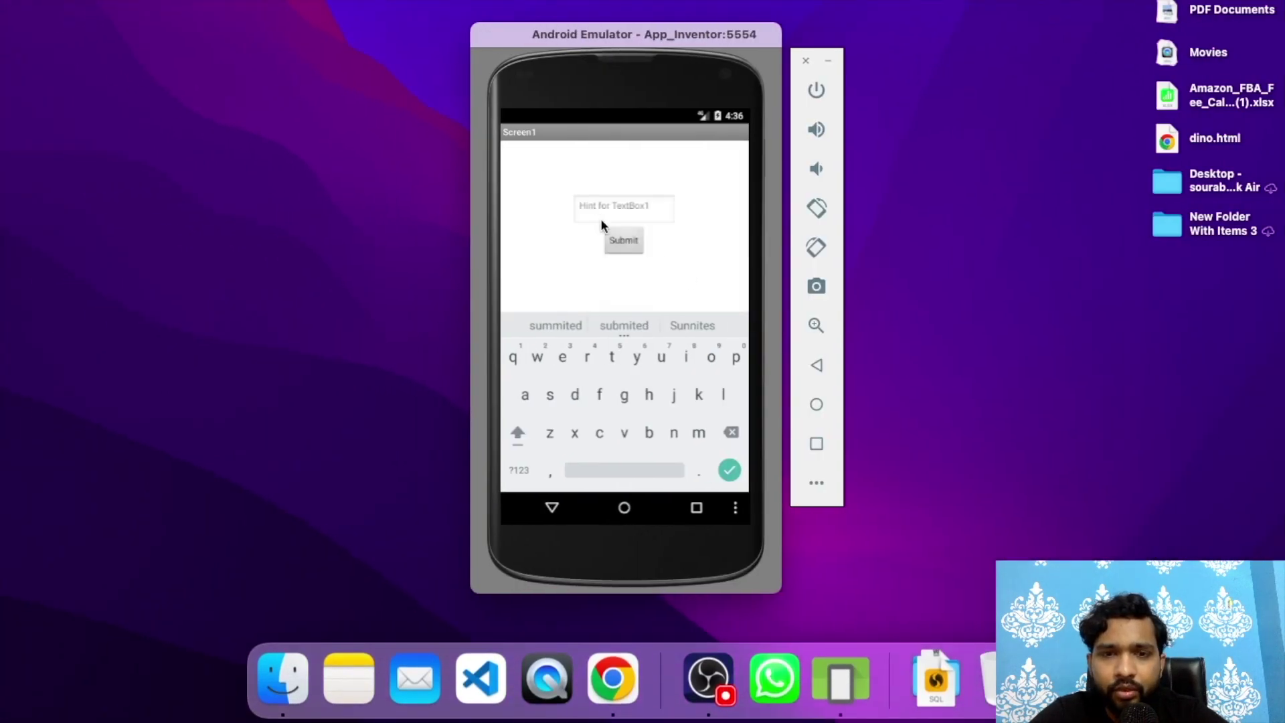
click(596, 216)
text(hell)
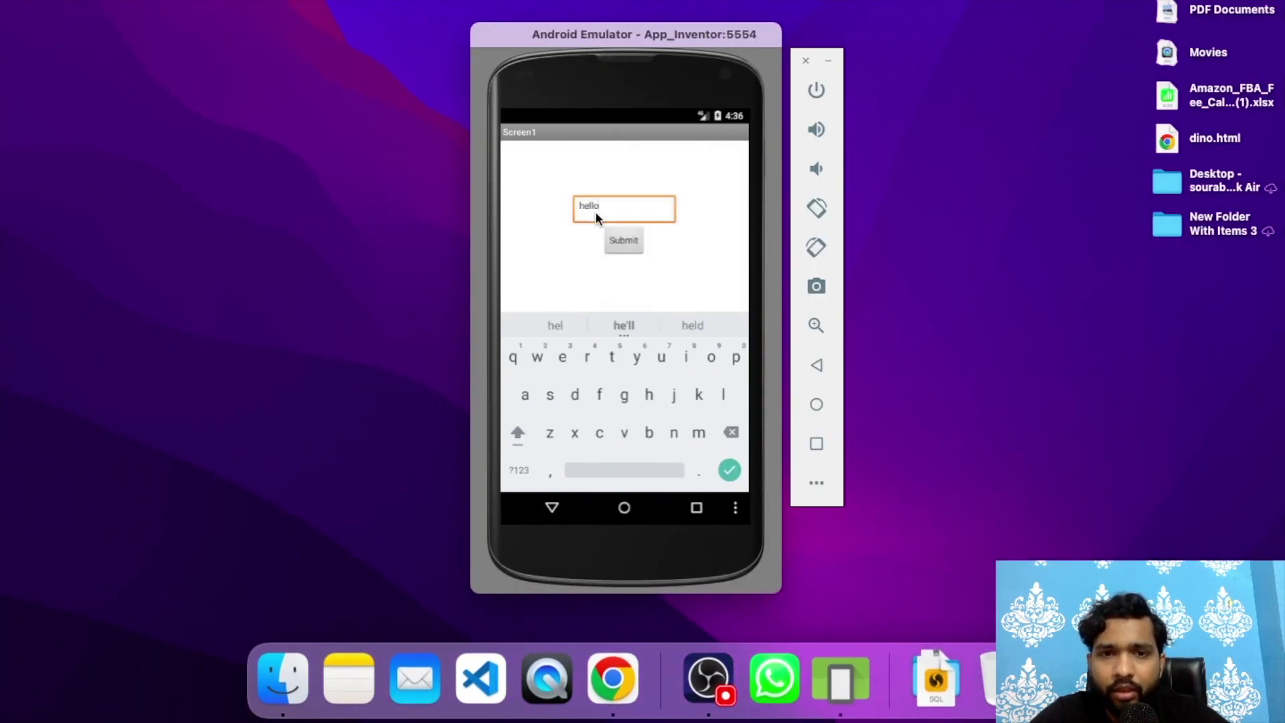
text(o)
click(625, 243)
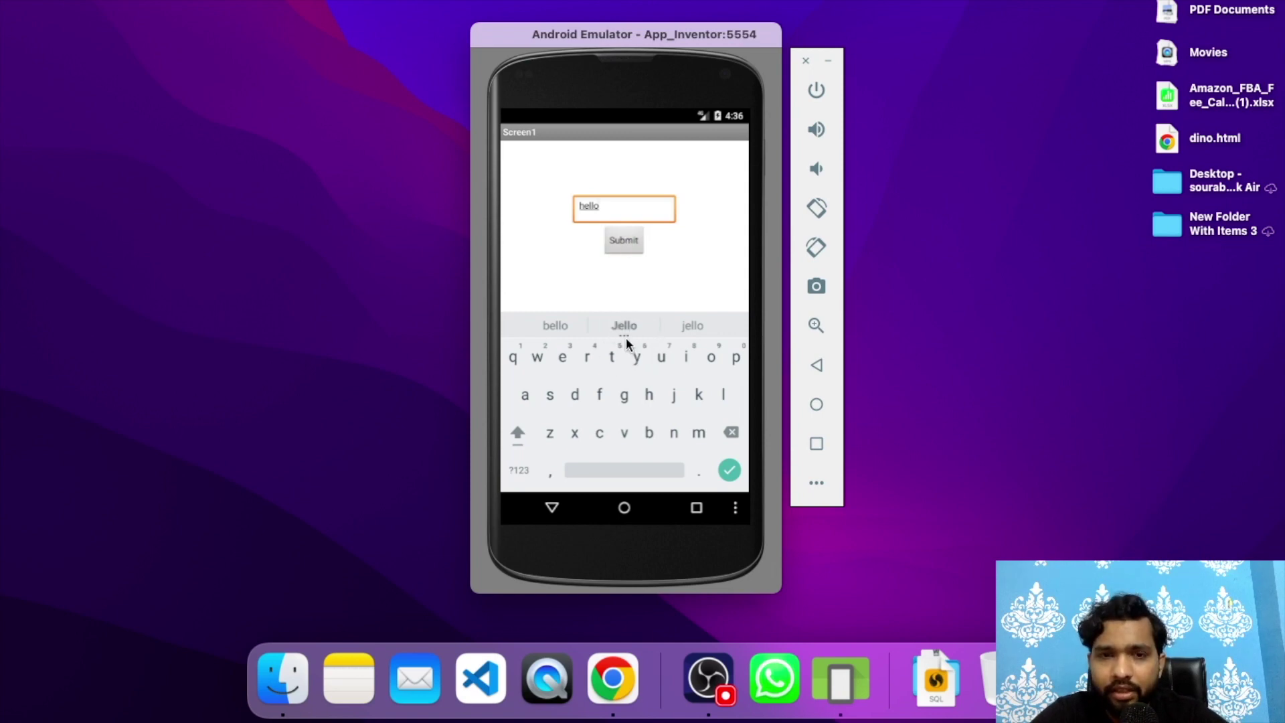
key(ctrl+Right)
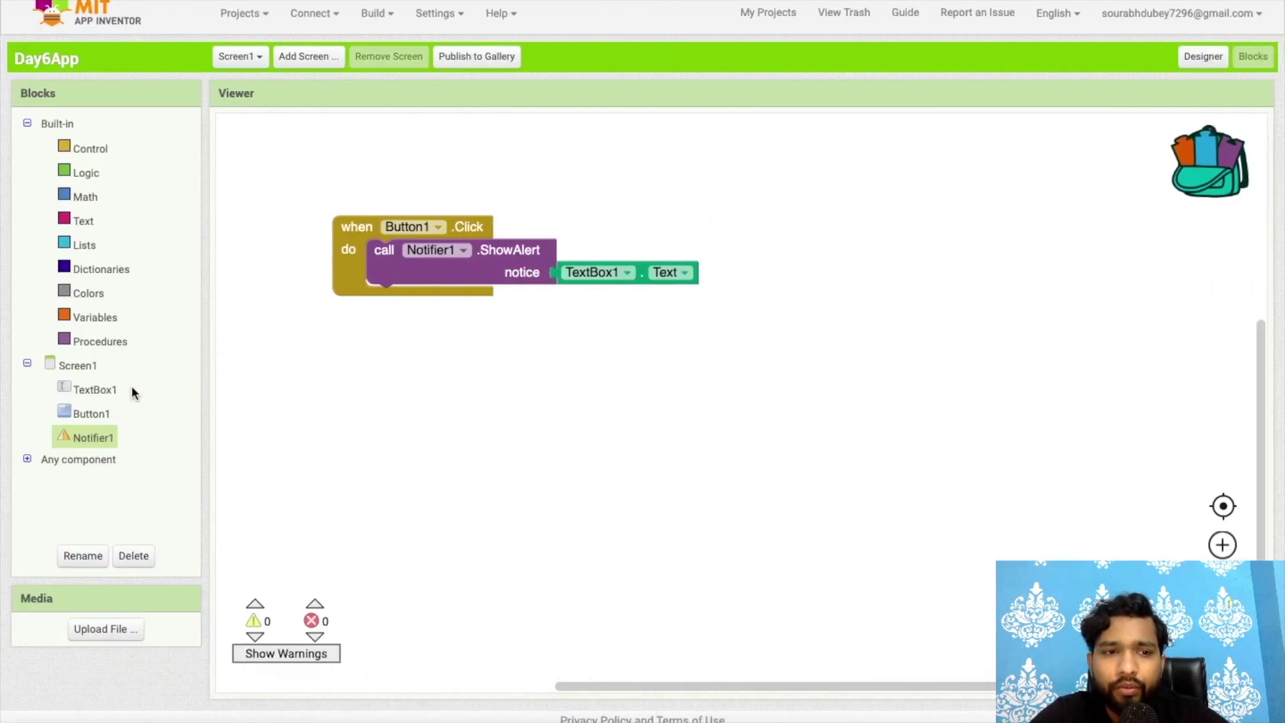
click(89, 440)
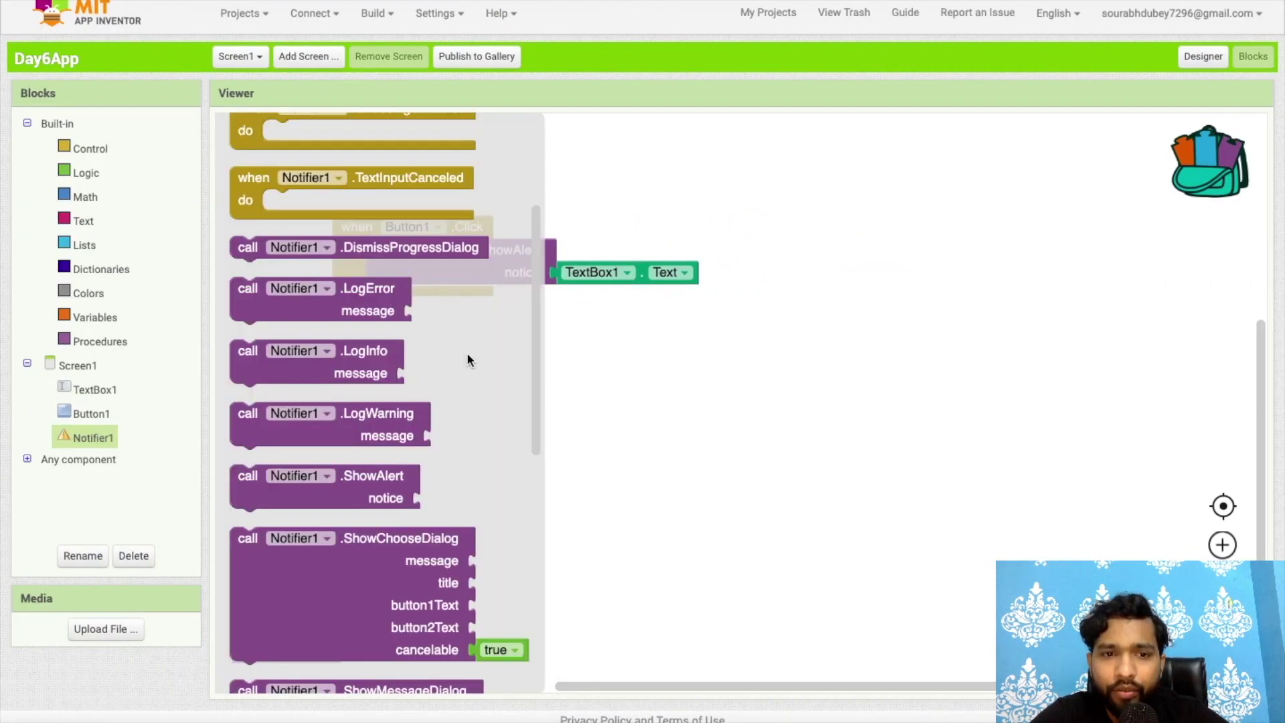
scroll(467, 360, down, 3)
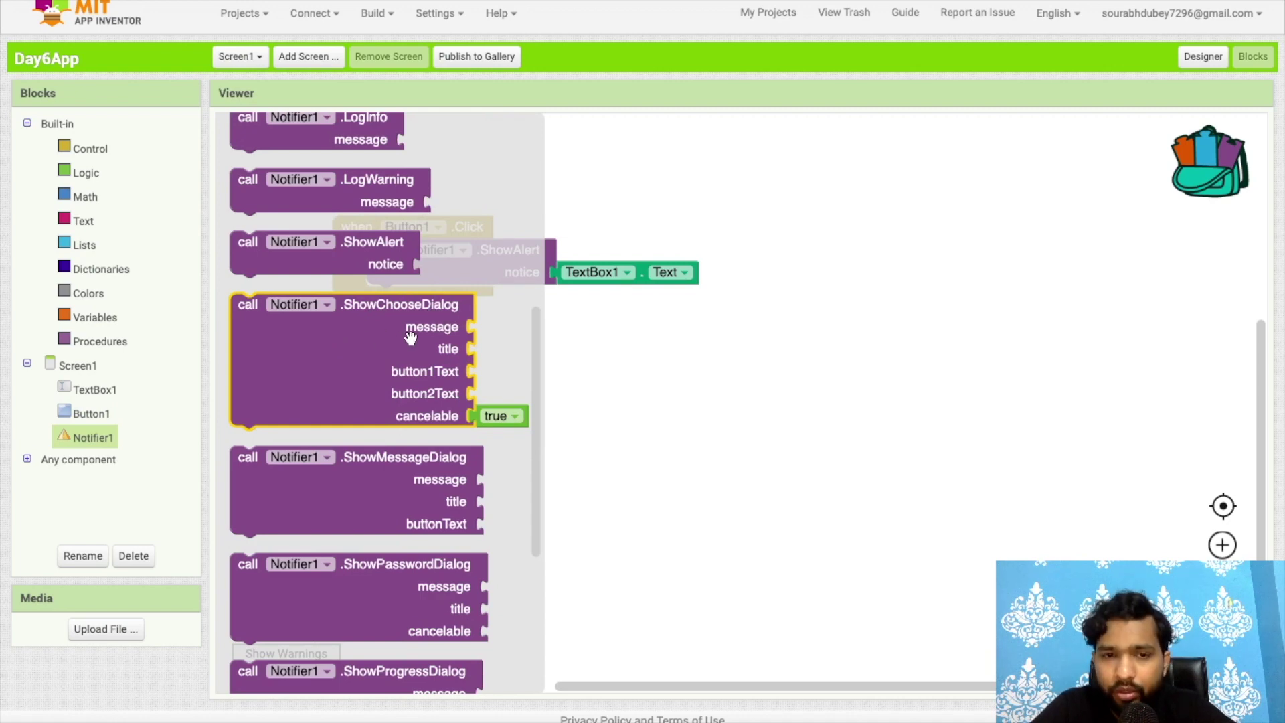
scroll(410, 338, up, 5)
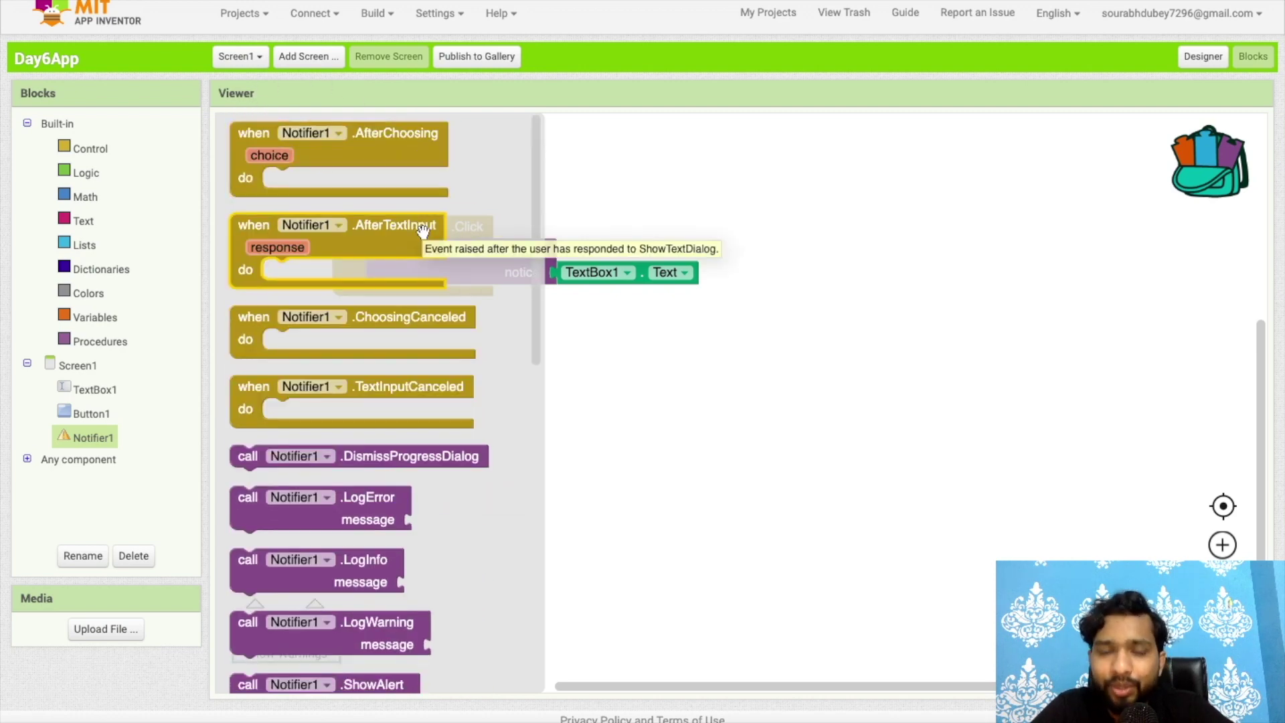
click(785, 241)
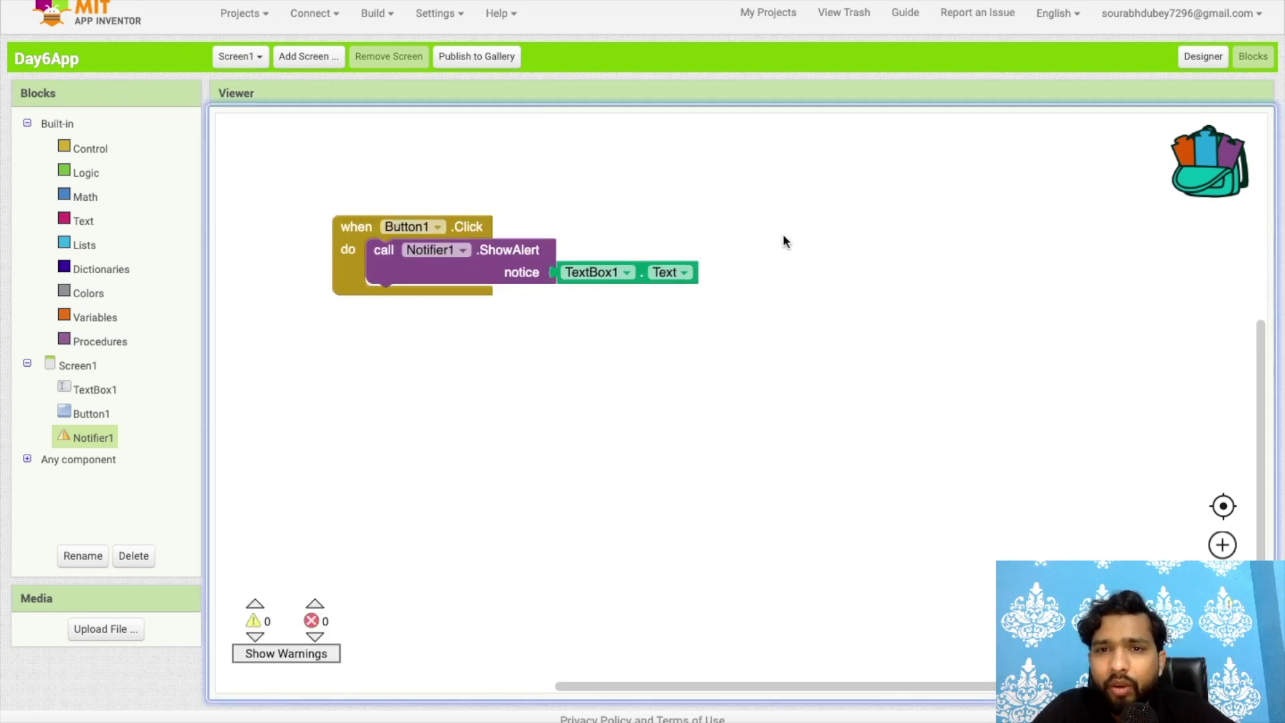
Drop a PasswordTextBox into the viewer just below TextBox1.
click(1202, 57)
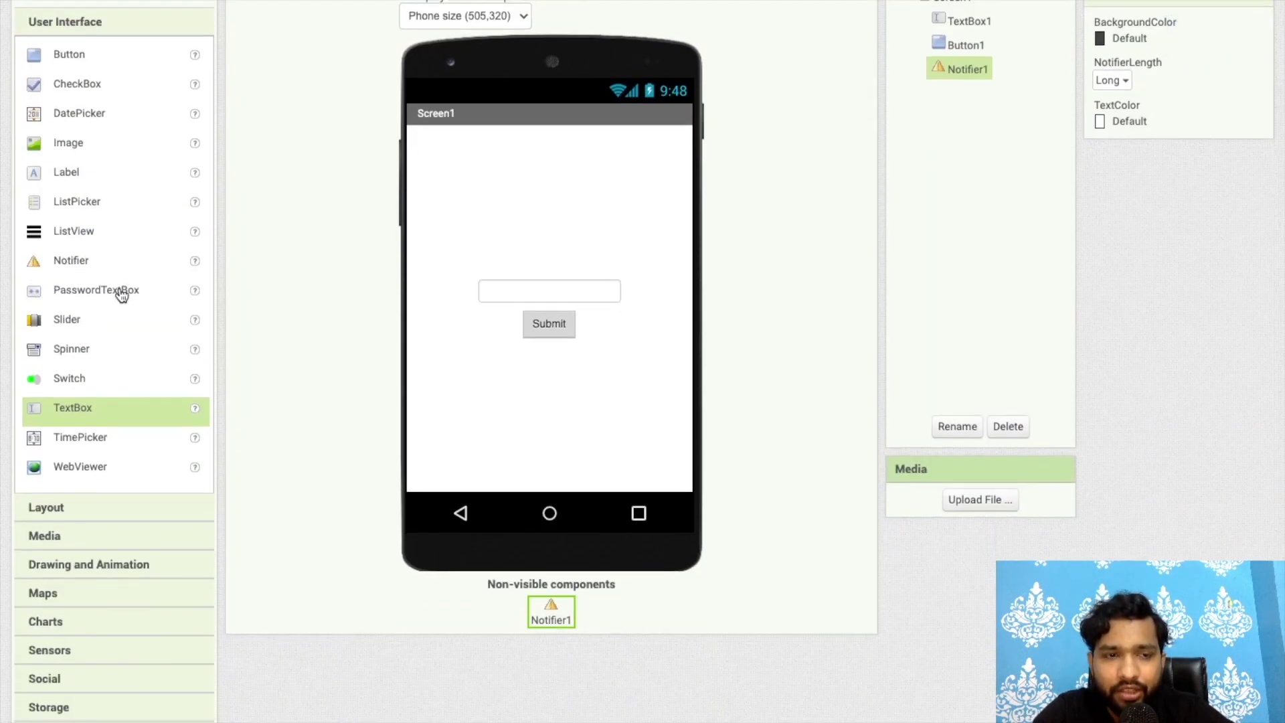
drag(120, 293, 663, 311)
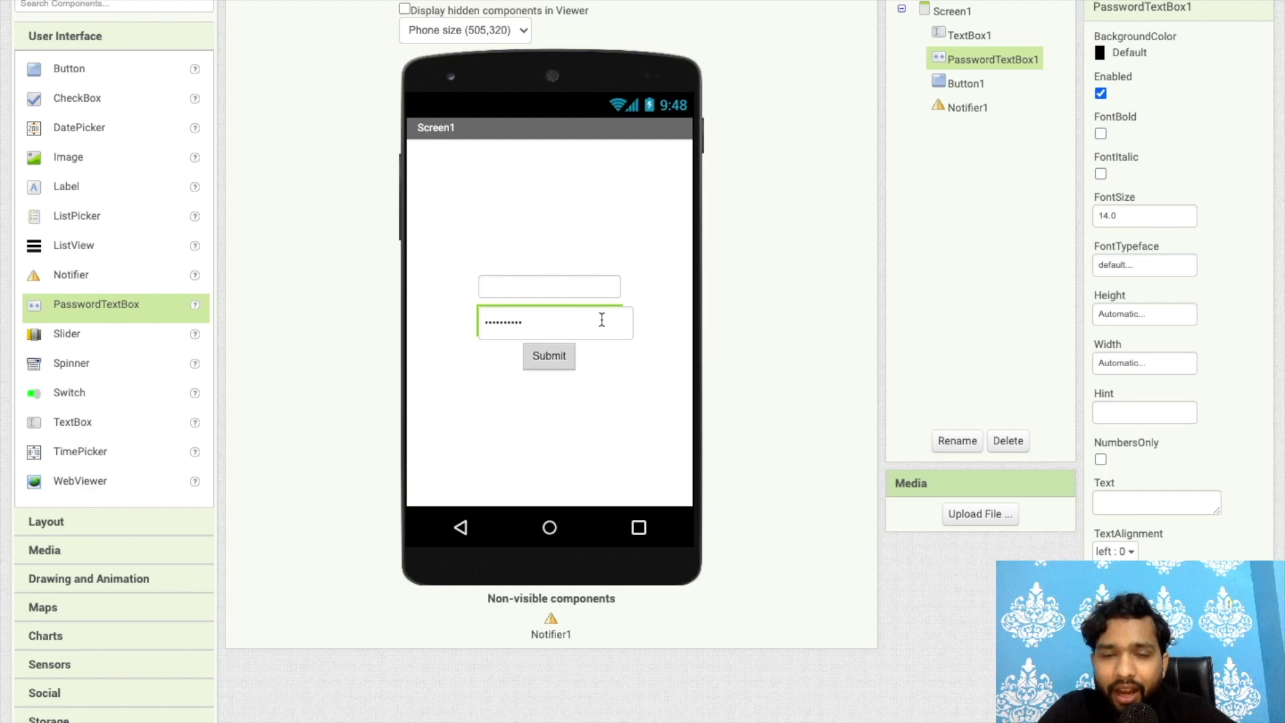
scroll(667, 321, up, 2)
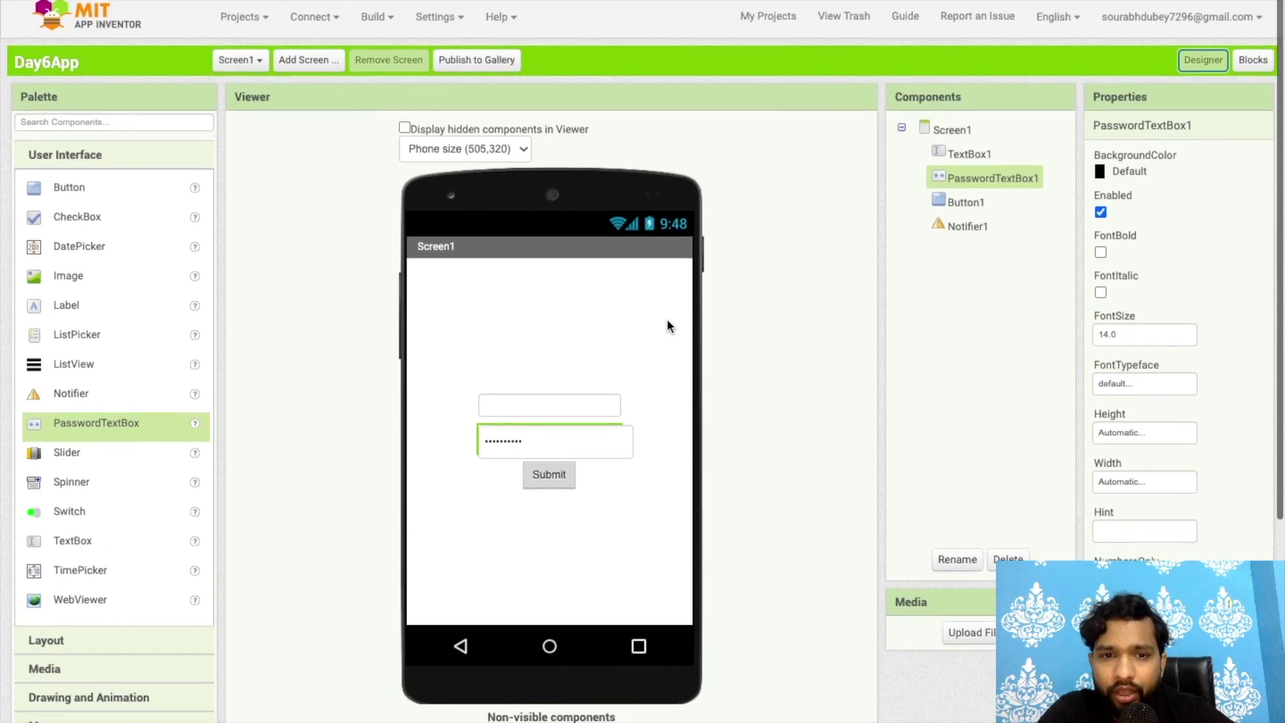
click(312, 13)
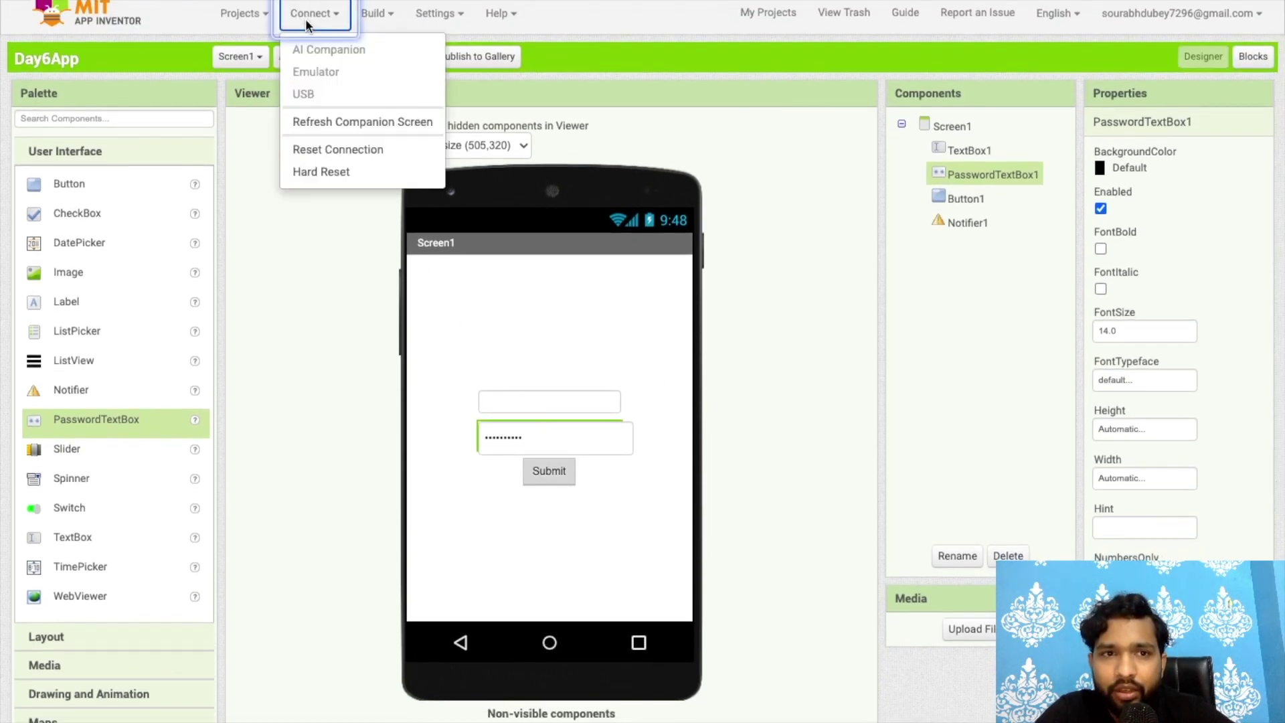
Refresh the companion screen, enter 'sourabh' in the top text box, then focus the password box.
click(339, 123)
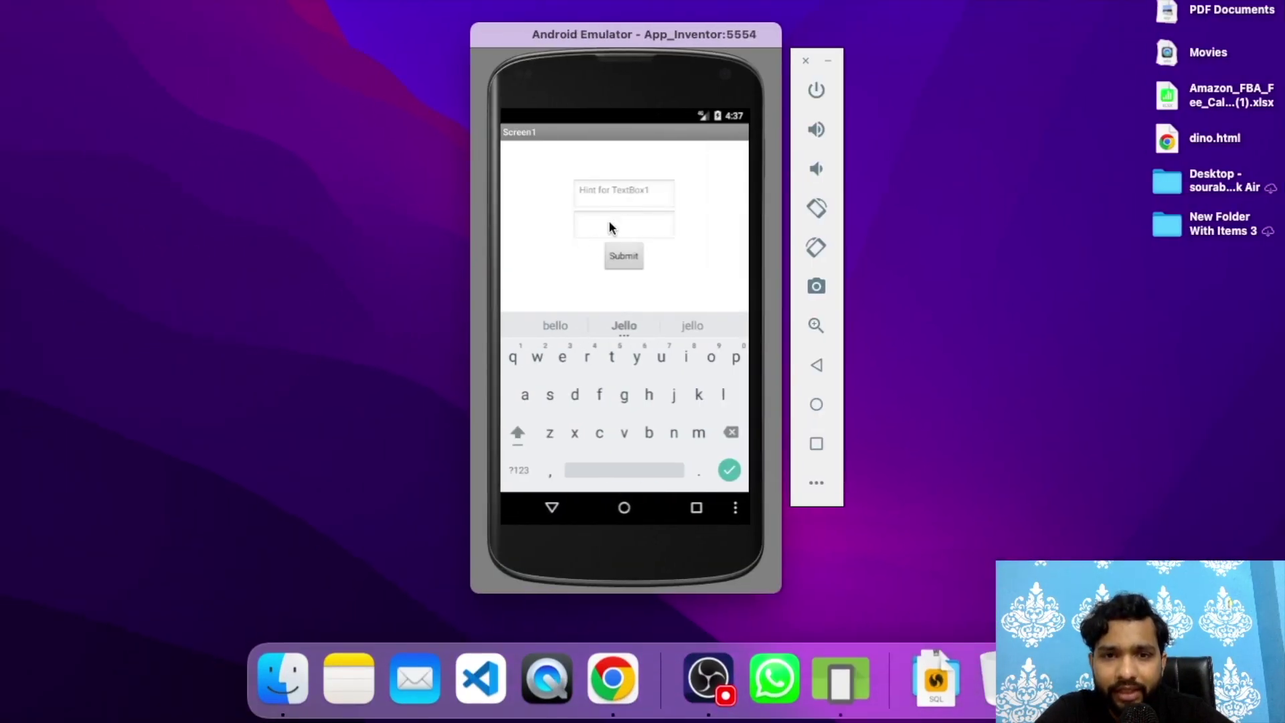
click(615, 201)
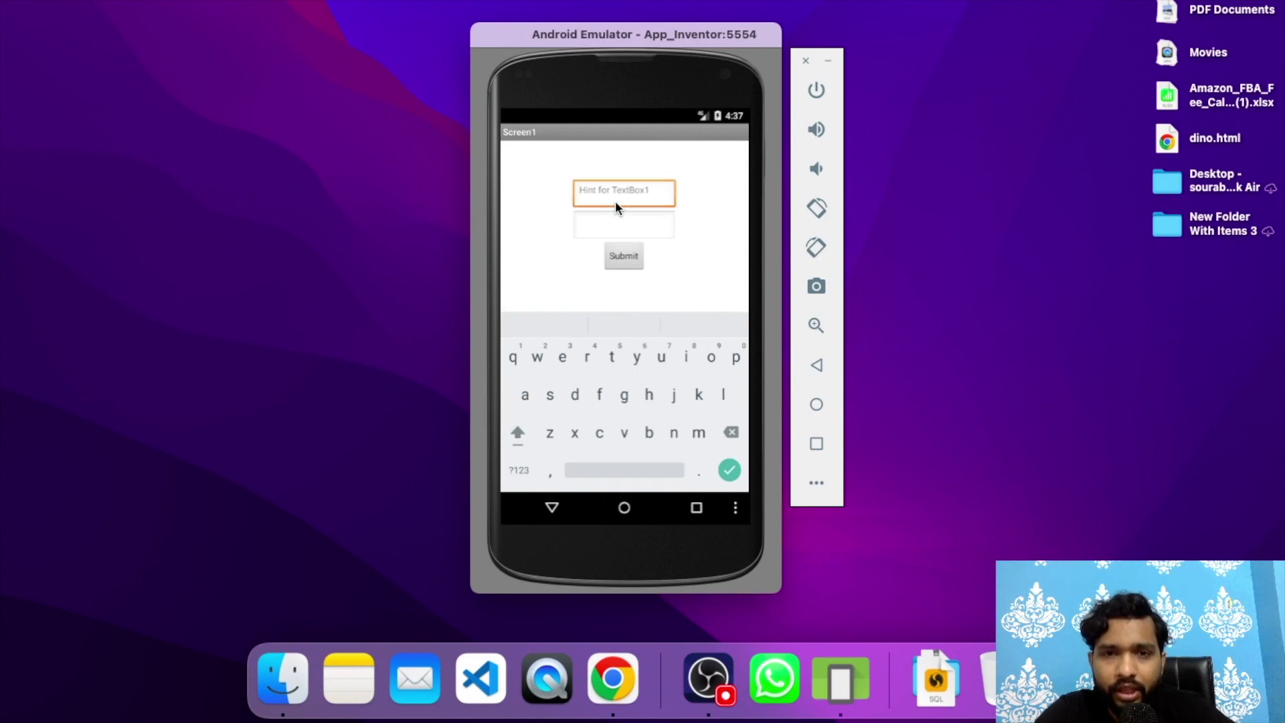
text(sourabh)
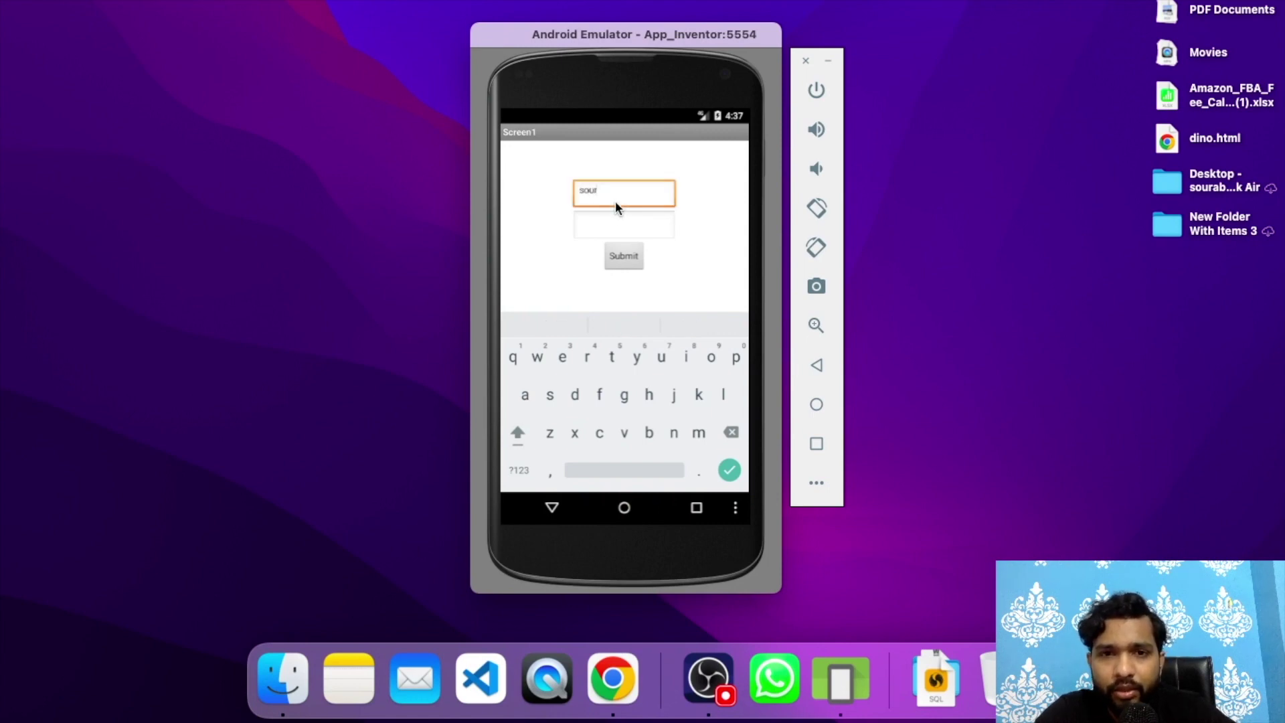
click(597, 231)
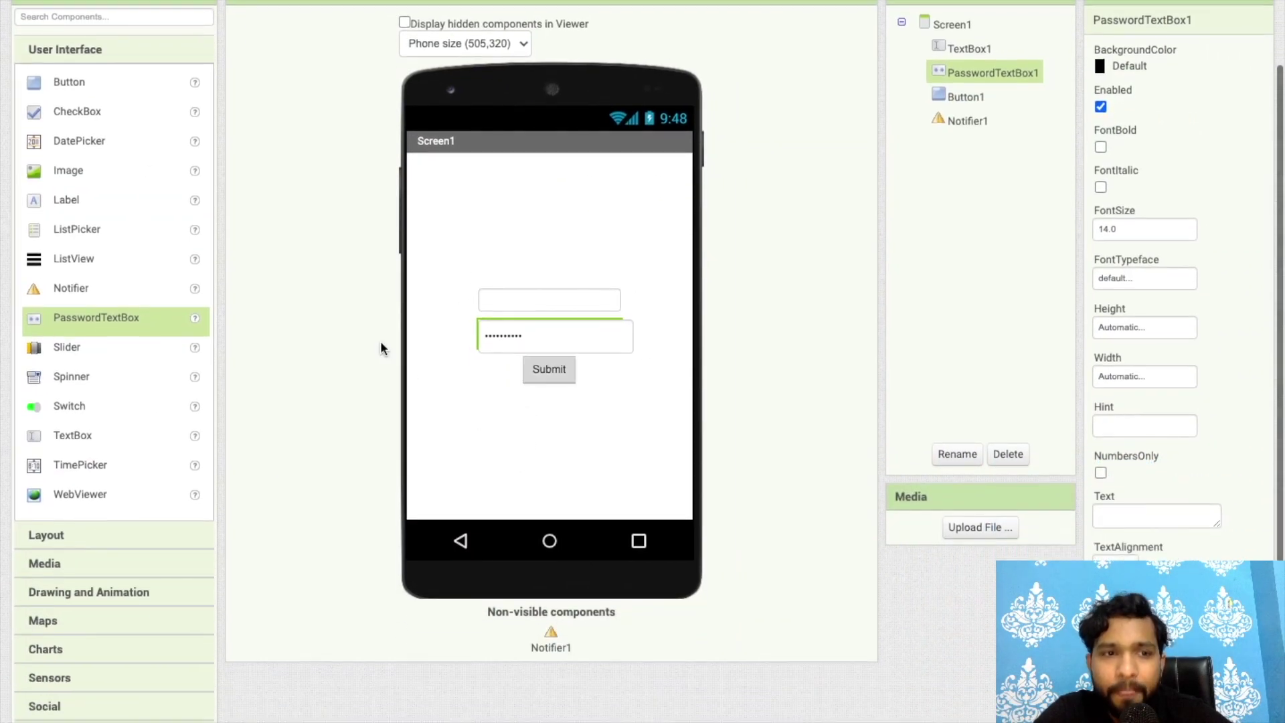
scroll(382, 346, down, 1)
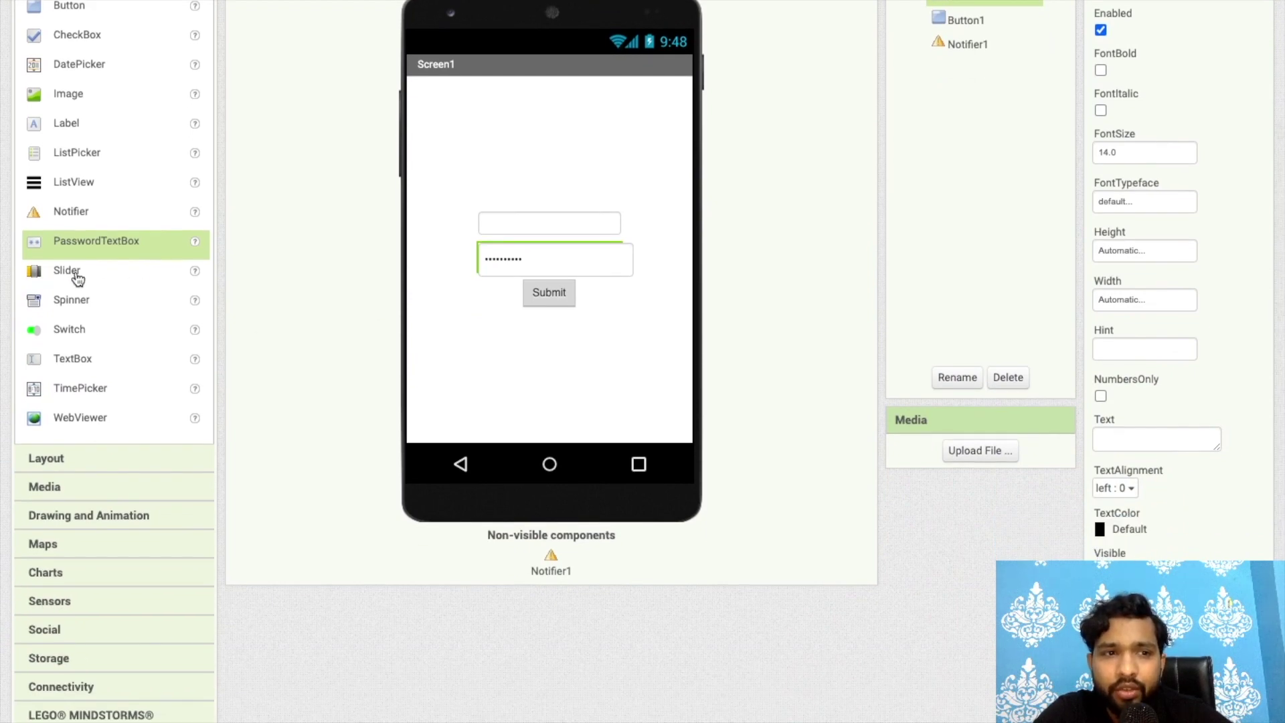
Add a slider below Submit with maximum value 100 and thumb position 10.
drag(80, 275, 544, 332)
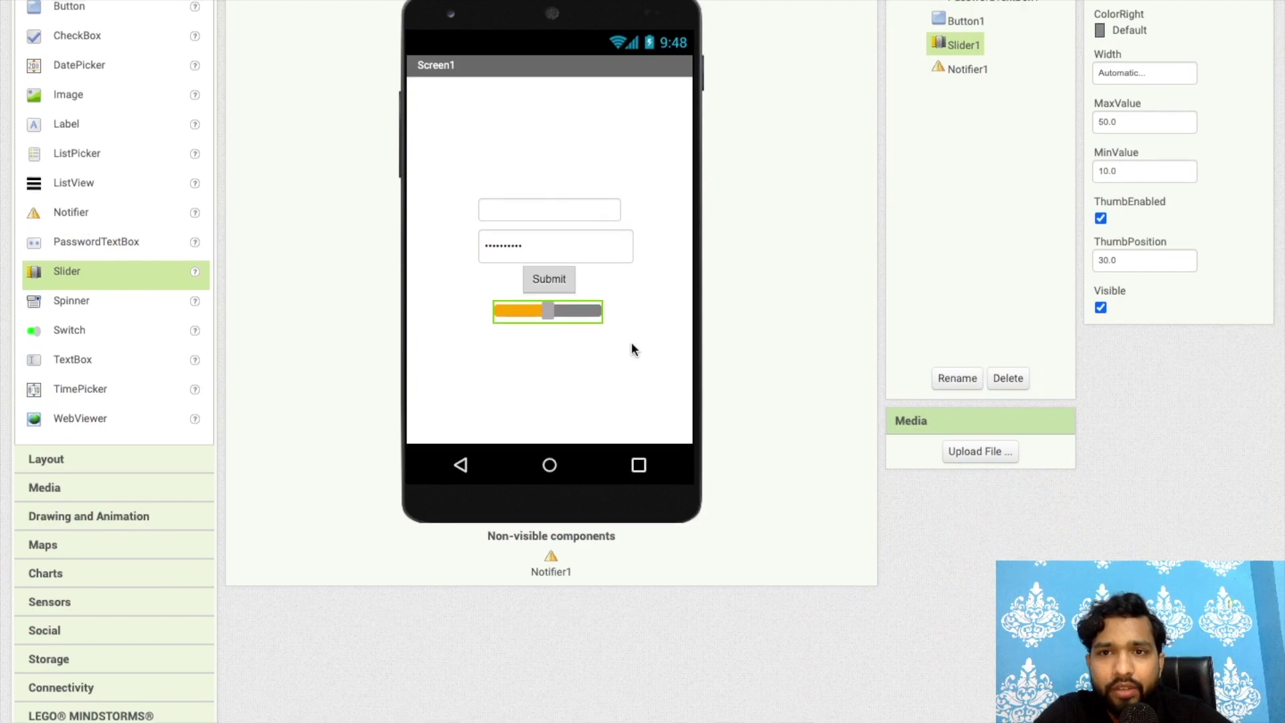
scroll(632, 345, up, 1)
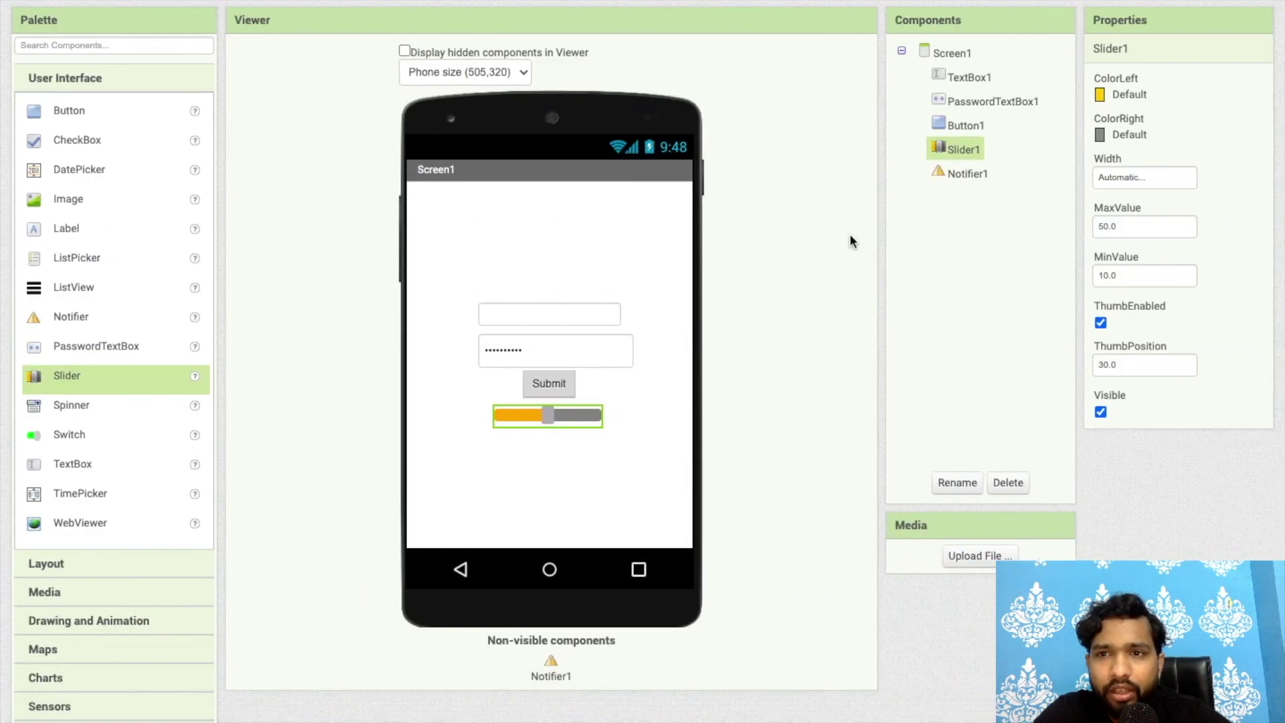
click(1132, 224)
text(1)
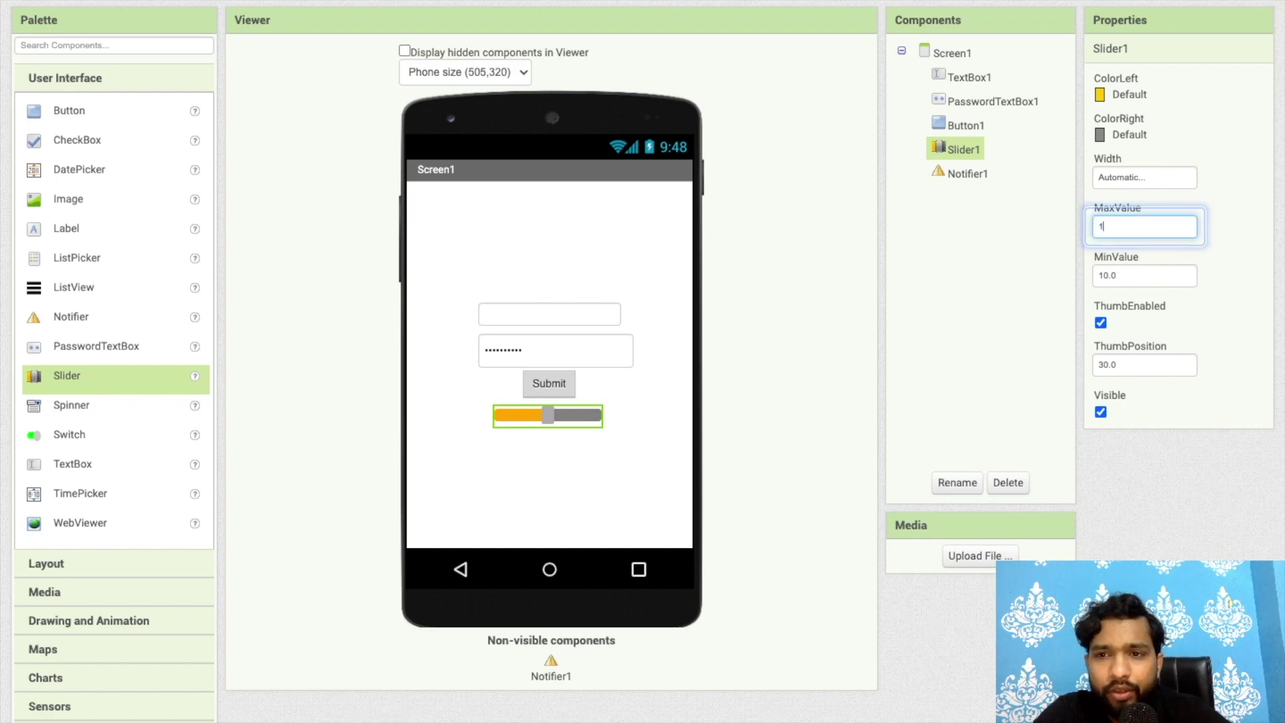
text(00)
key(Return)
click(1143, 273)
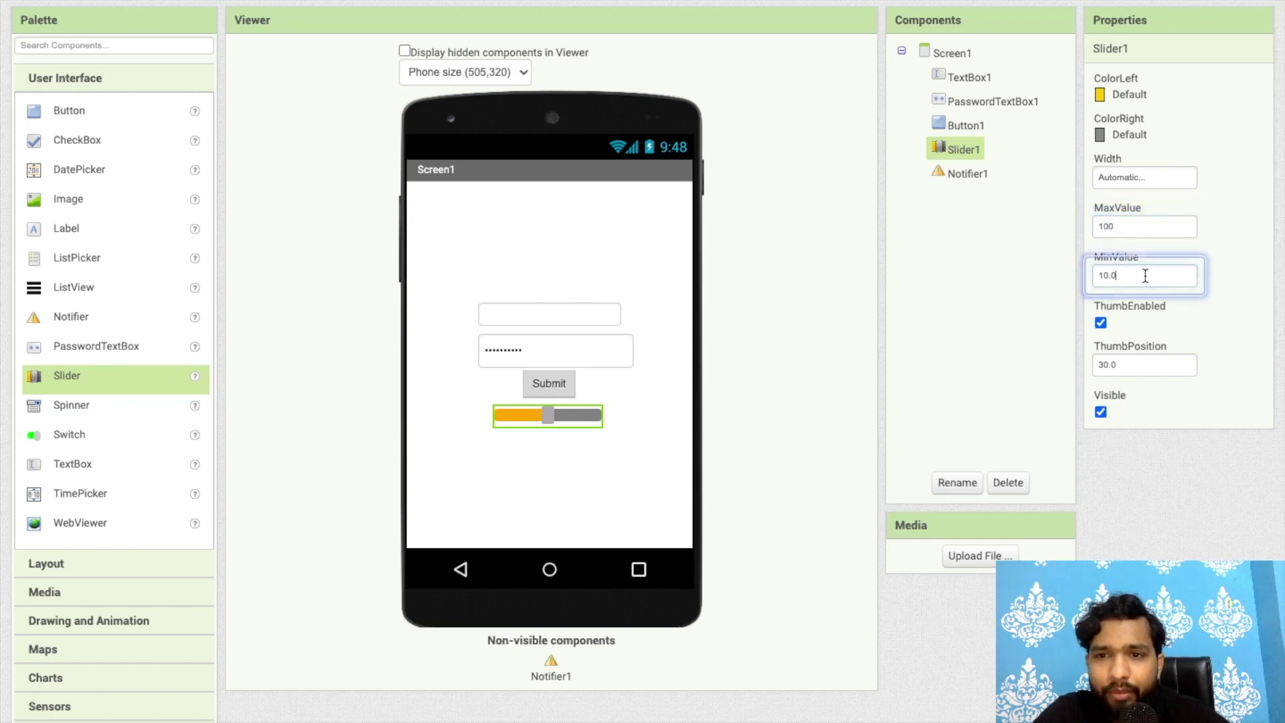
click(1151, 366)
text(10)
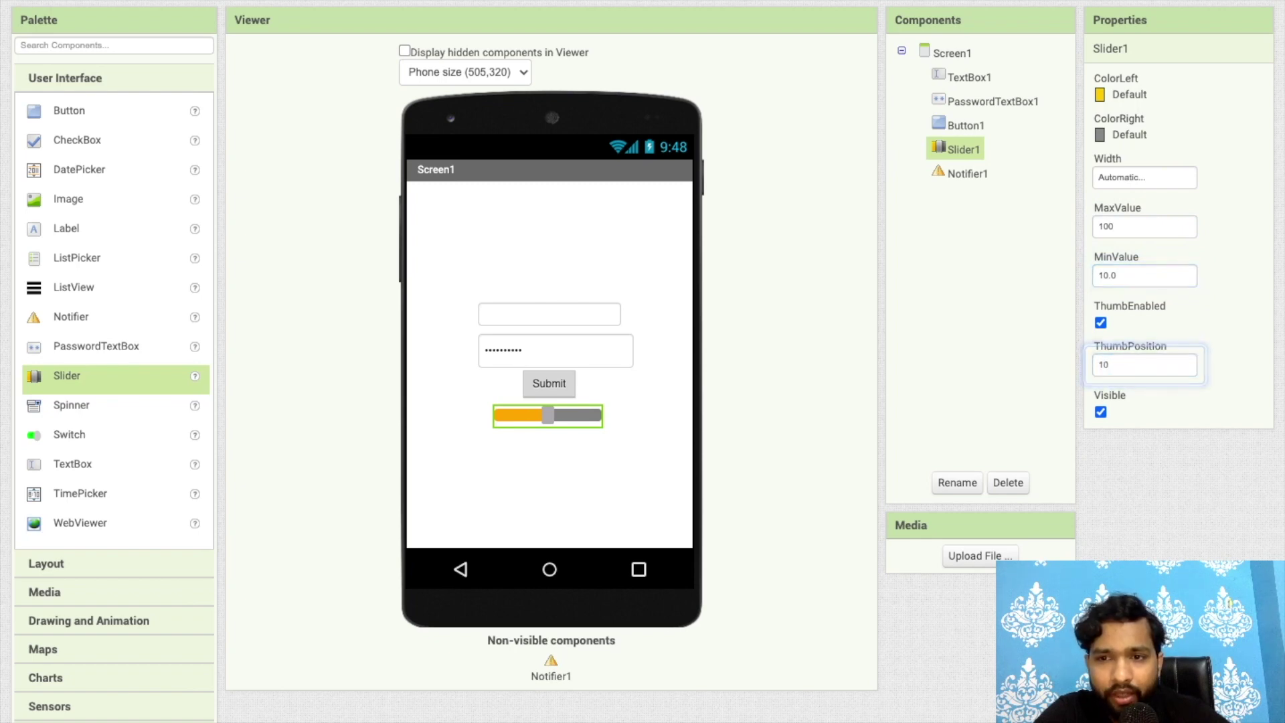
key(Return)
scroll(964, 290, up, 1)
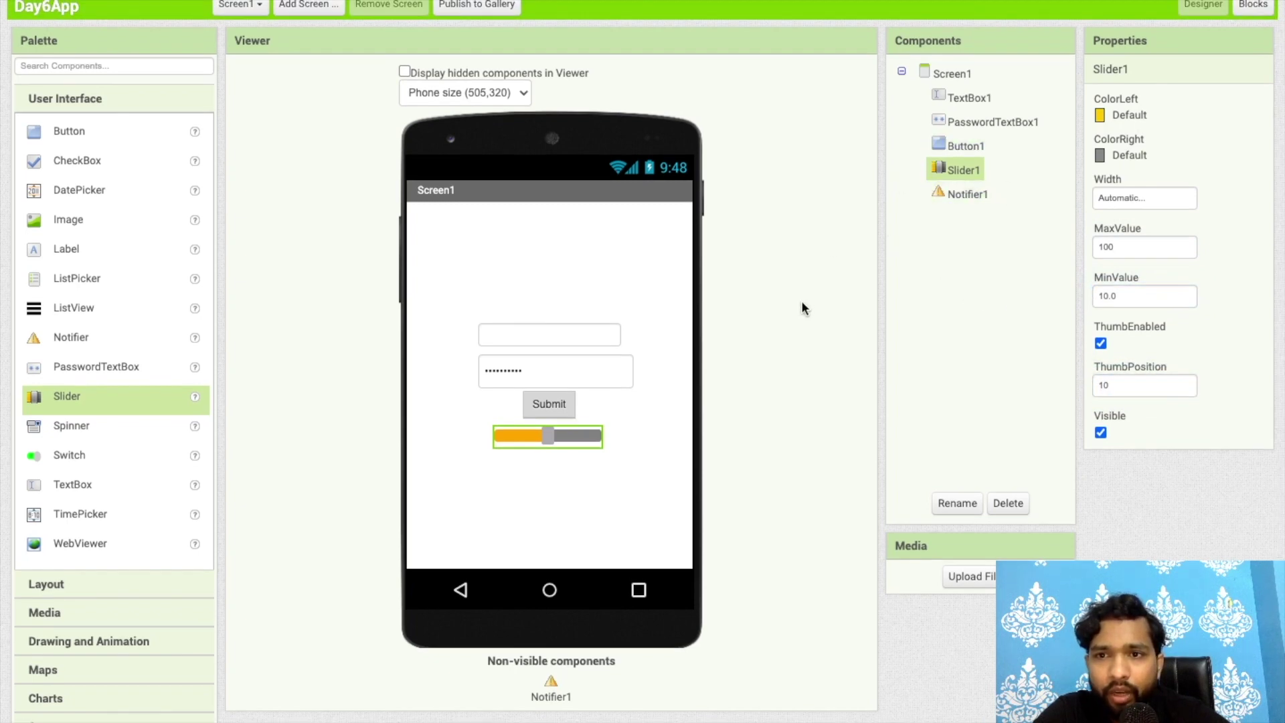
Set the slider width to 90 percent.
click(1108, 199)
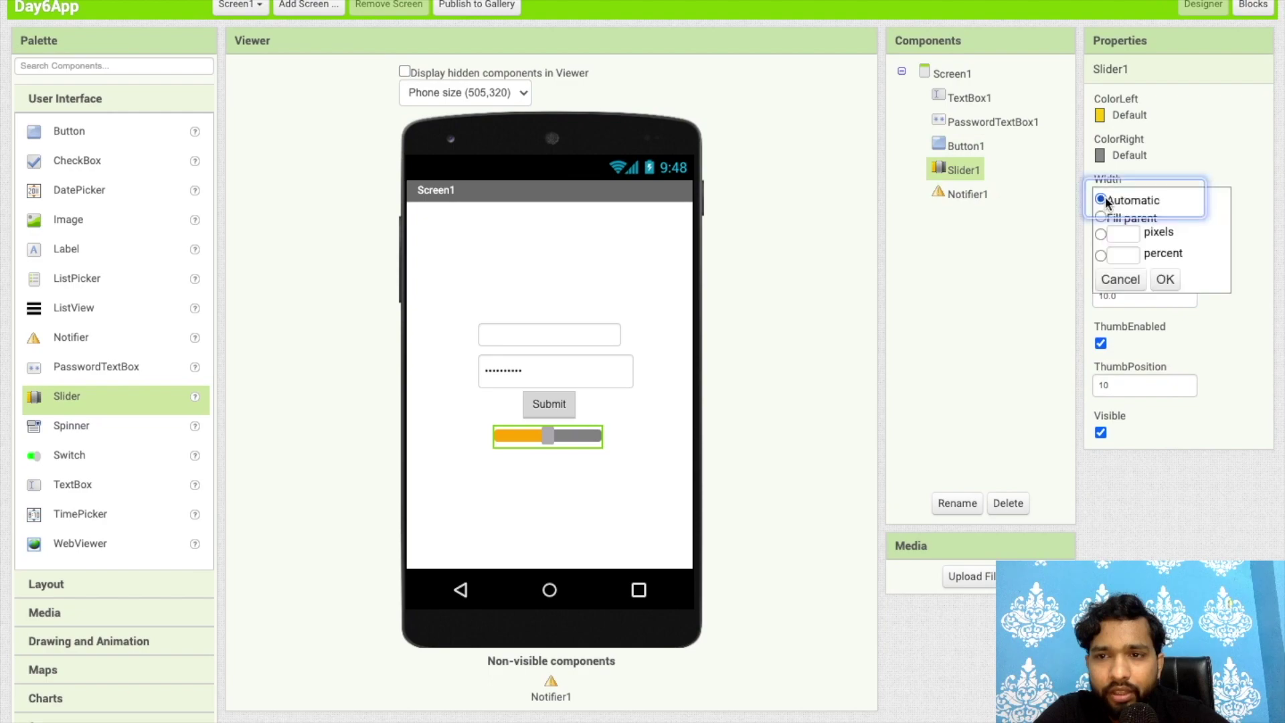
click(1124, 249)
click(1166, 280)
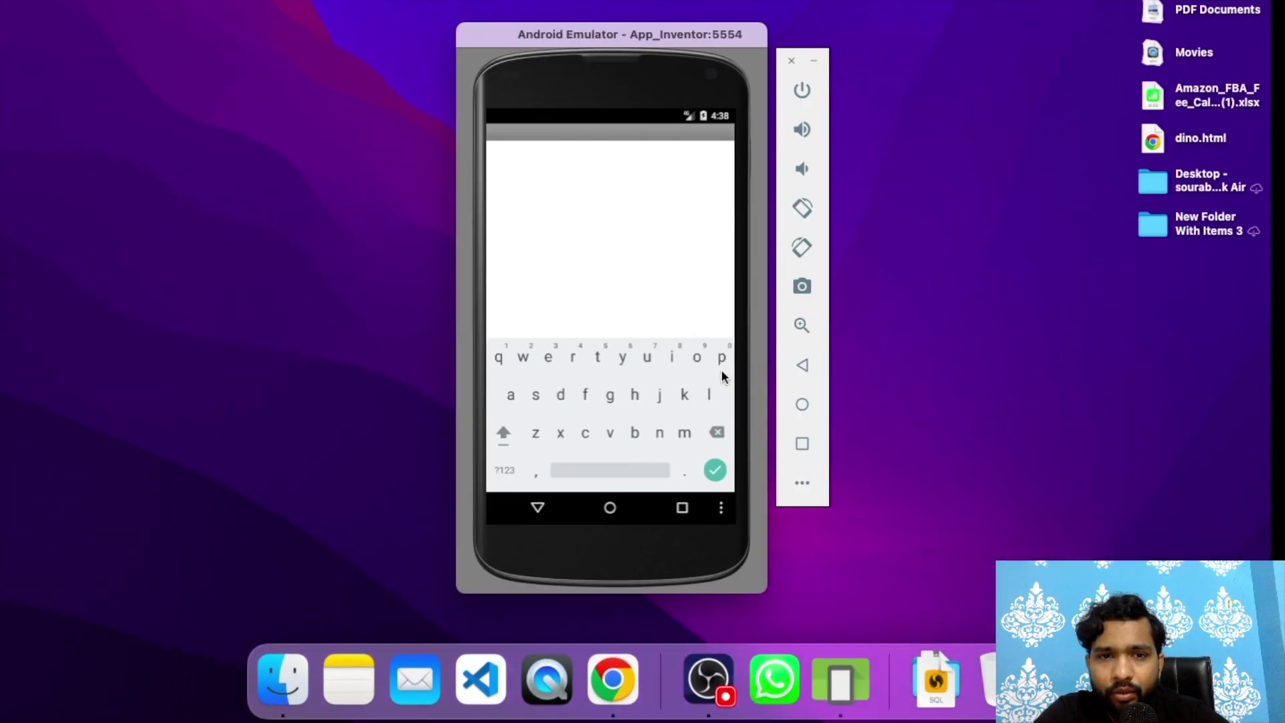
Dismiss the keyboard and drag the slider thumb left, then back right.
click(730, 469)
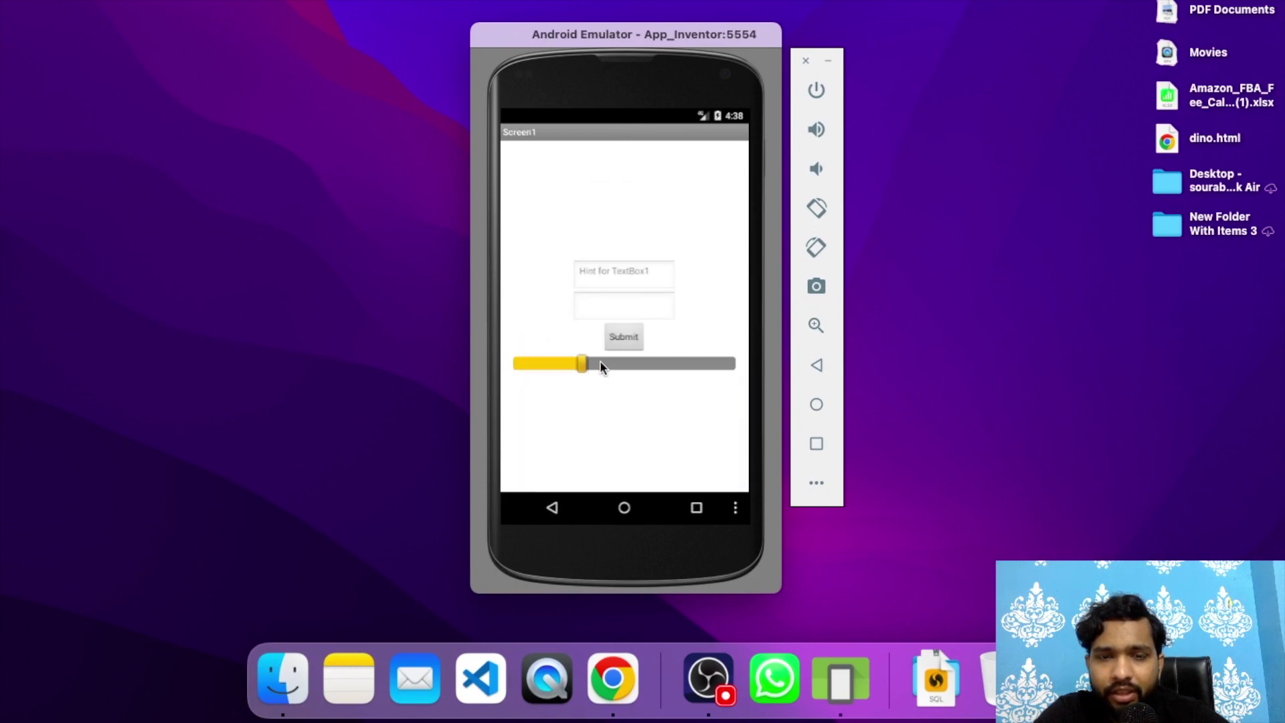
mouse_move(704, 374)
mouse_down()
mouse_move(530, 373)
mouse_move(671, 368)
mouse_move(569, 373)
mouse_move(629, 371)
mouse_up()
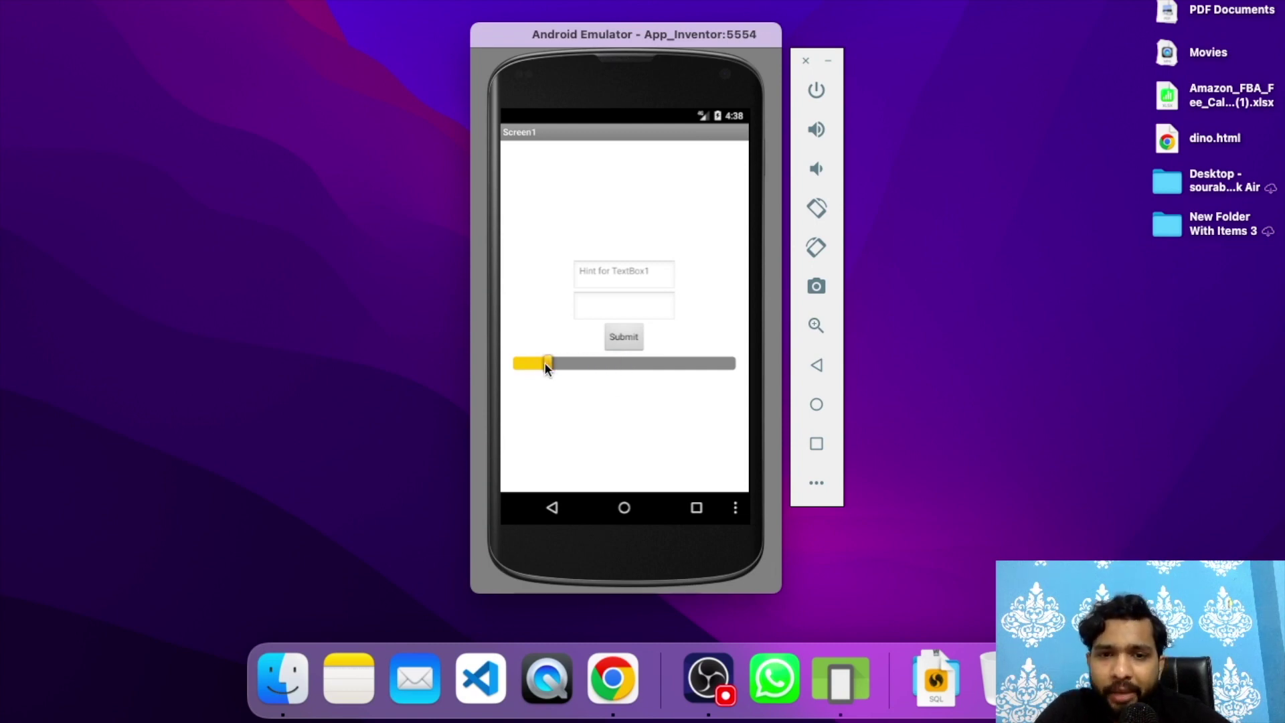
drag(544, 364, 600, 366)
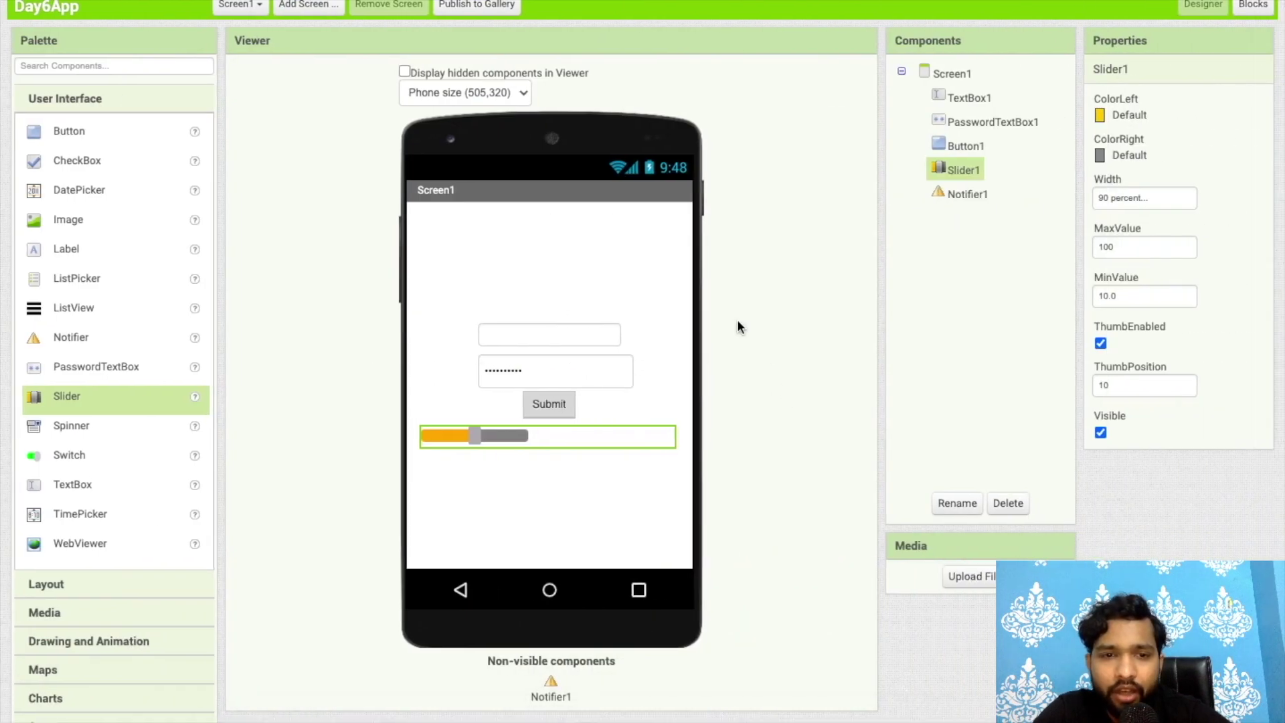
scroll(175, 331, down, 1)
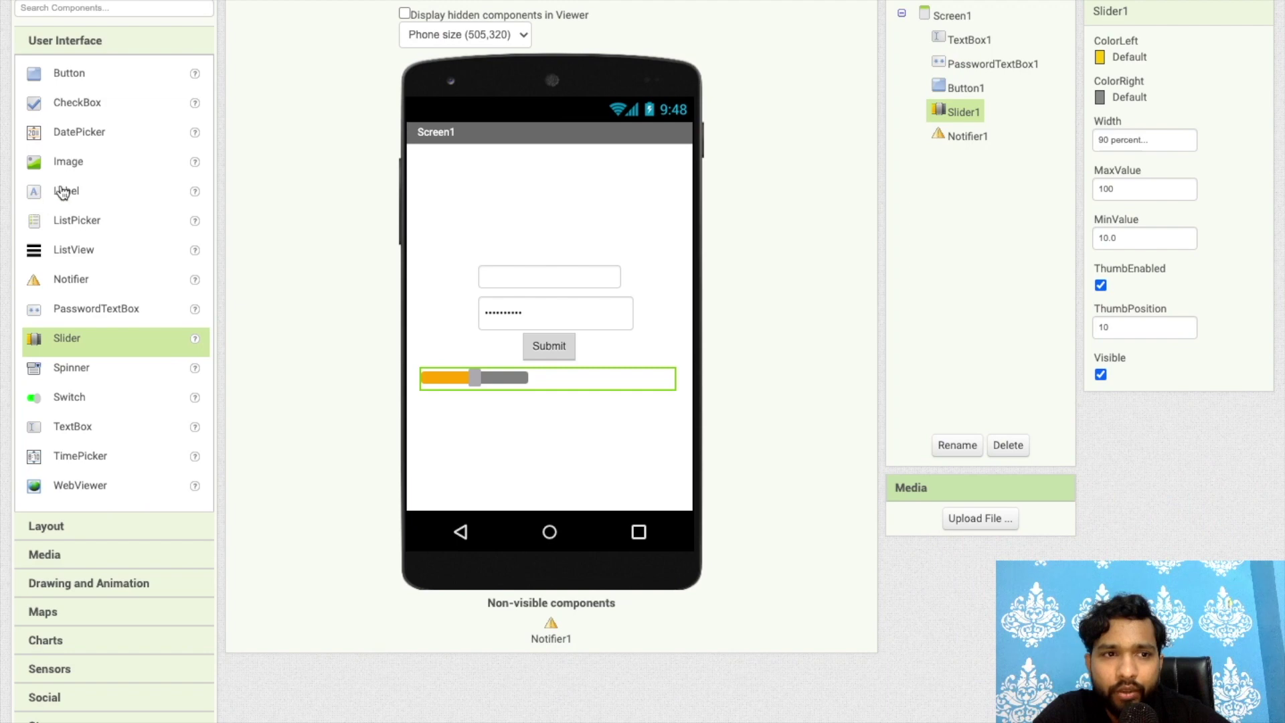
Add a label below the slider showing 0 at font size 30.
drag(62, 192, 531, 402)
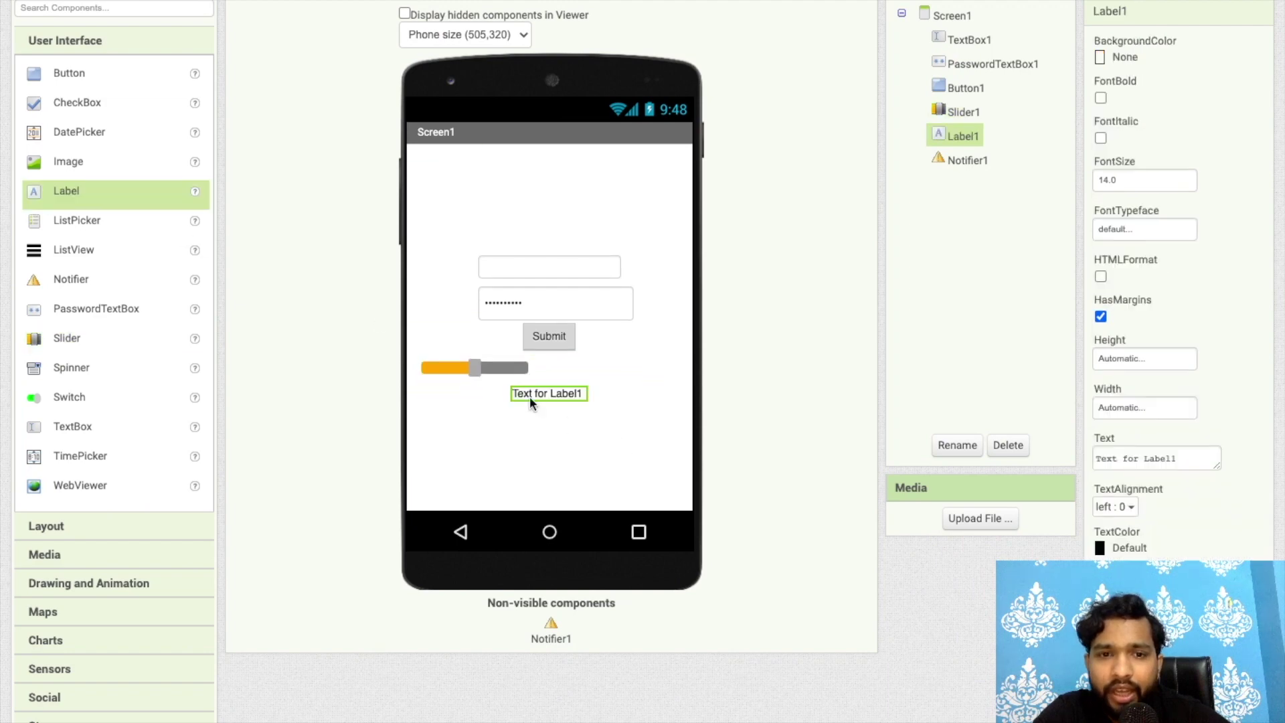
click(1168, 455)
text(0)
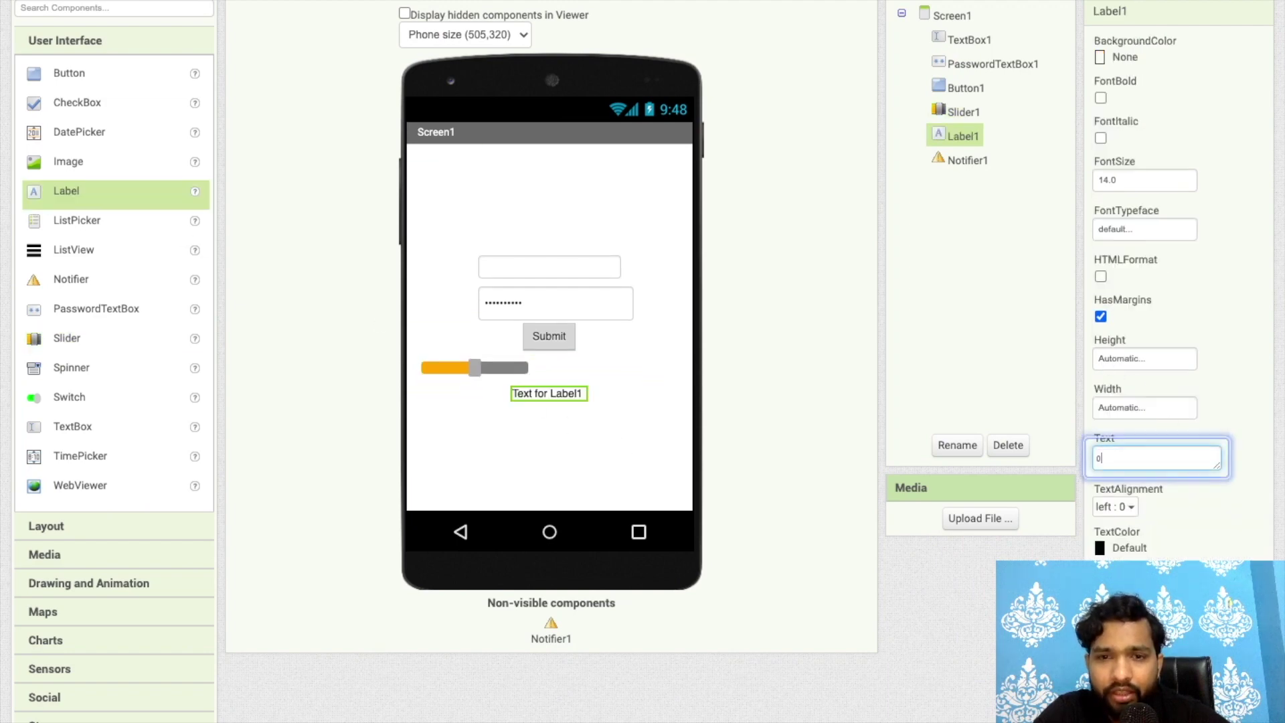
key(Return)
scroll(1167, 462, up, 2)
click(1133, 269)
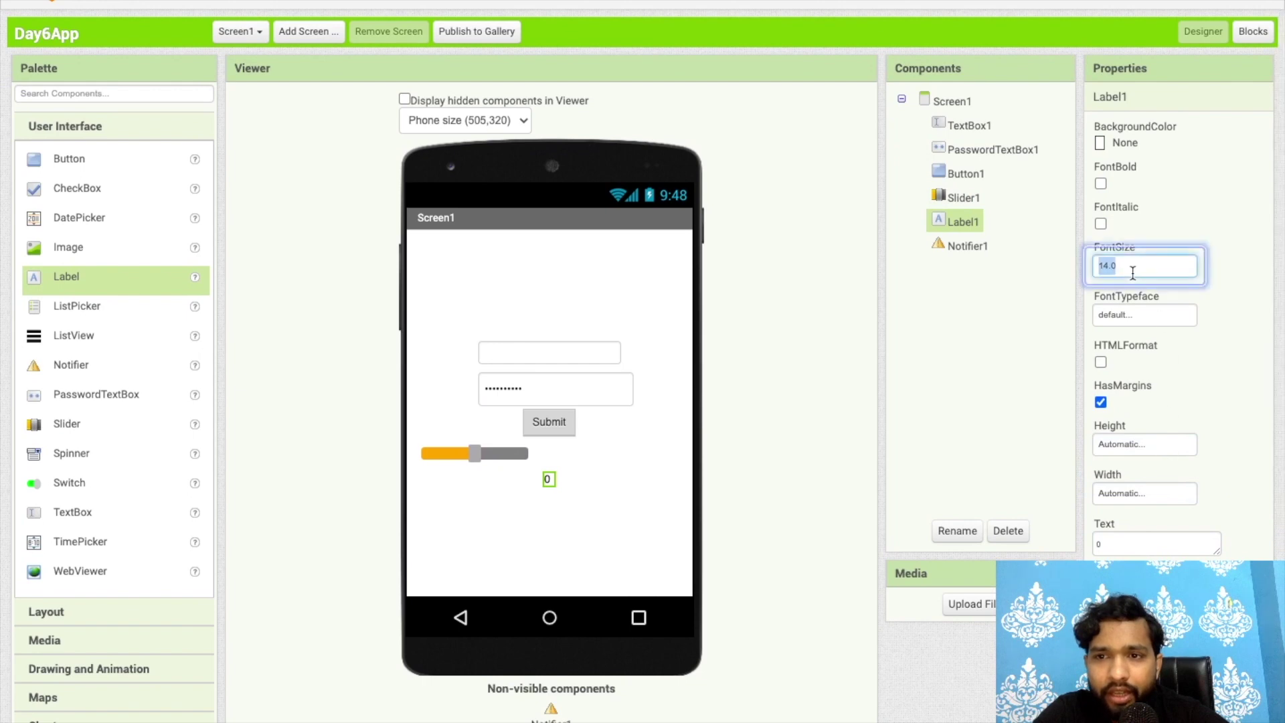
text(30)
key(Return)
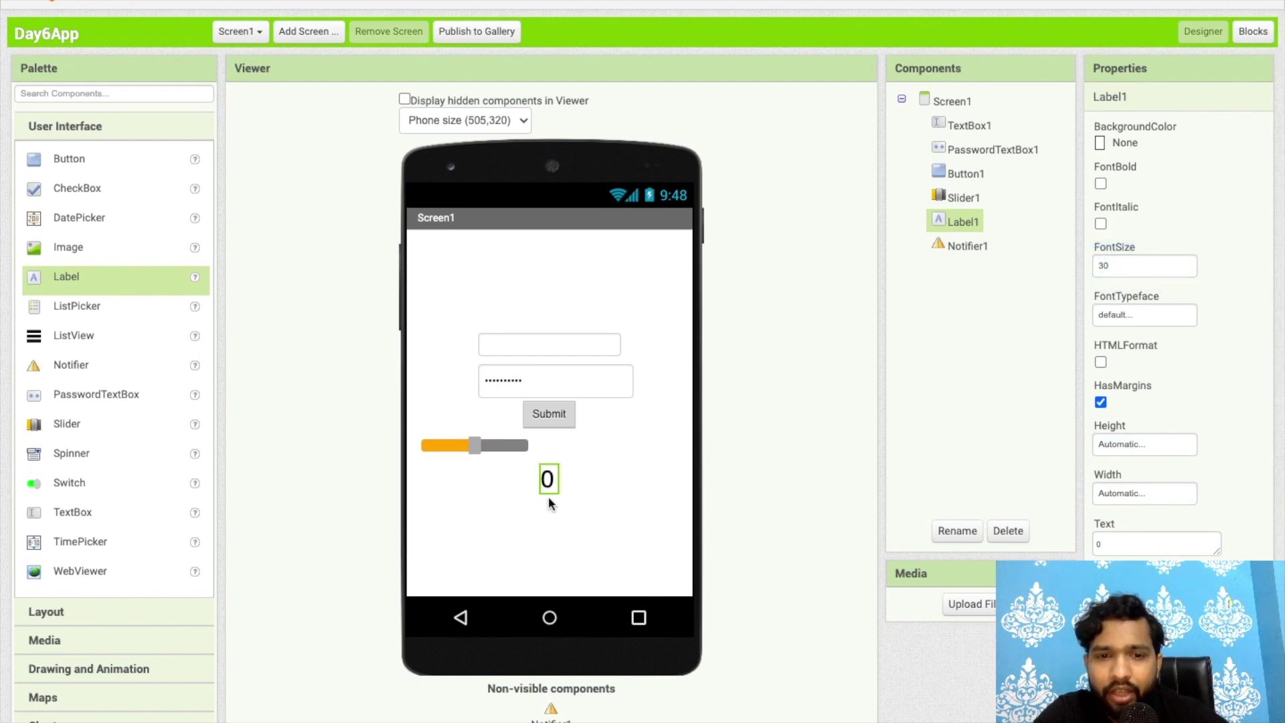
Select Screen1 and Slider1, then go to the Blocks editor.
click(564, 506)
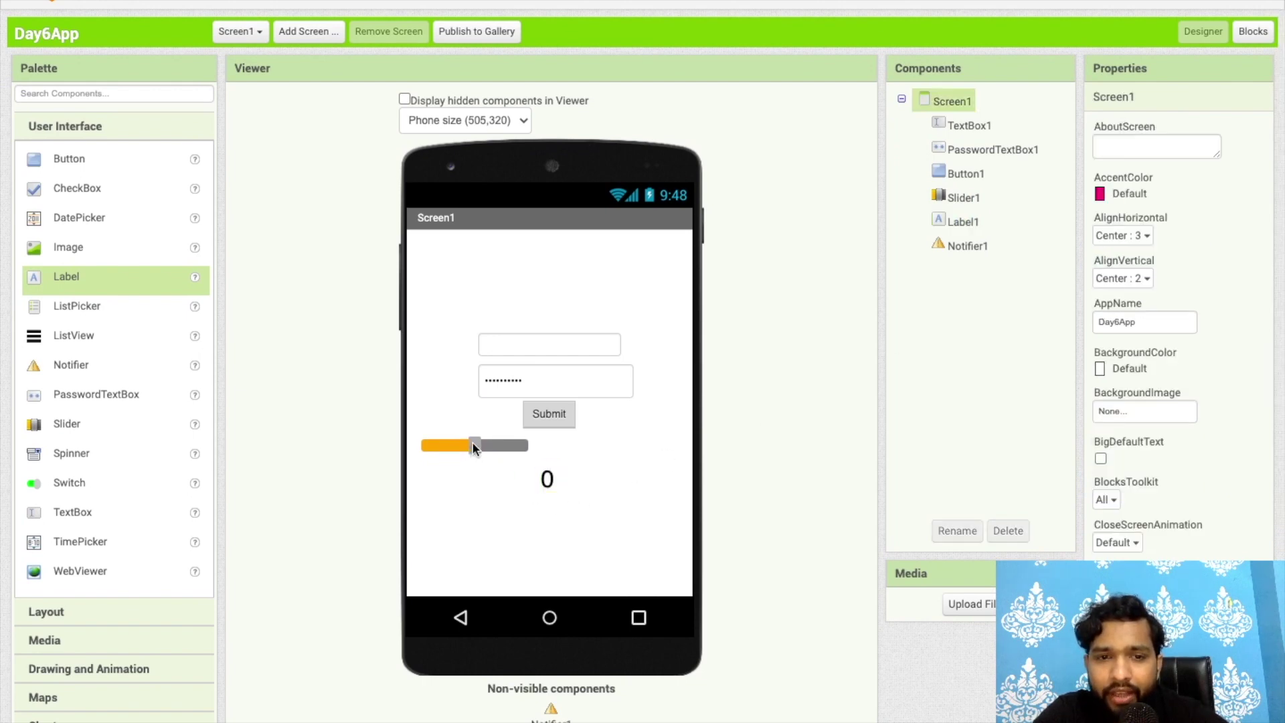
drag(475, 449, 545, 442)
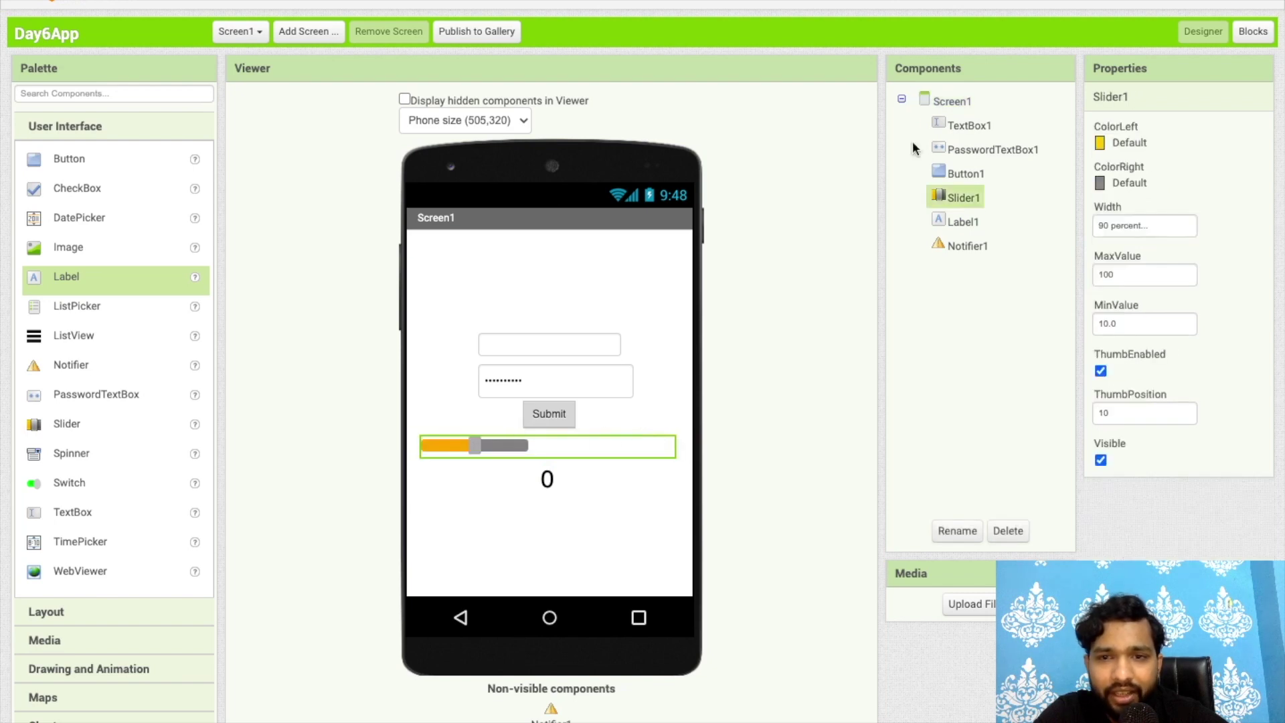
scroll(913, 149, up, 2)
click(1253, 56)
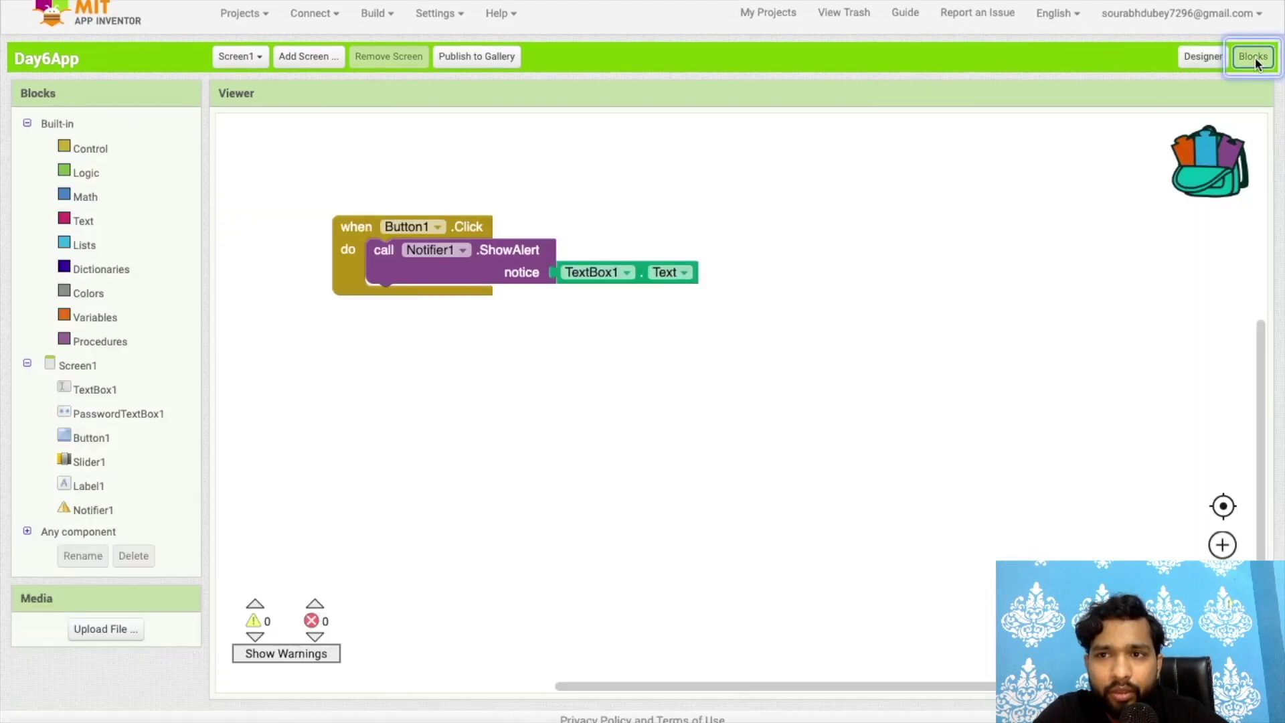
Build a Slider1.PositionChanged handler setting Label1.Text to thumbPosition, then switch to the emulator.
click(94, 466)
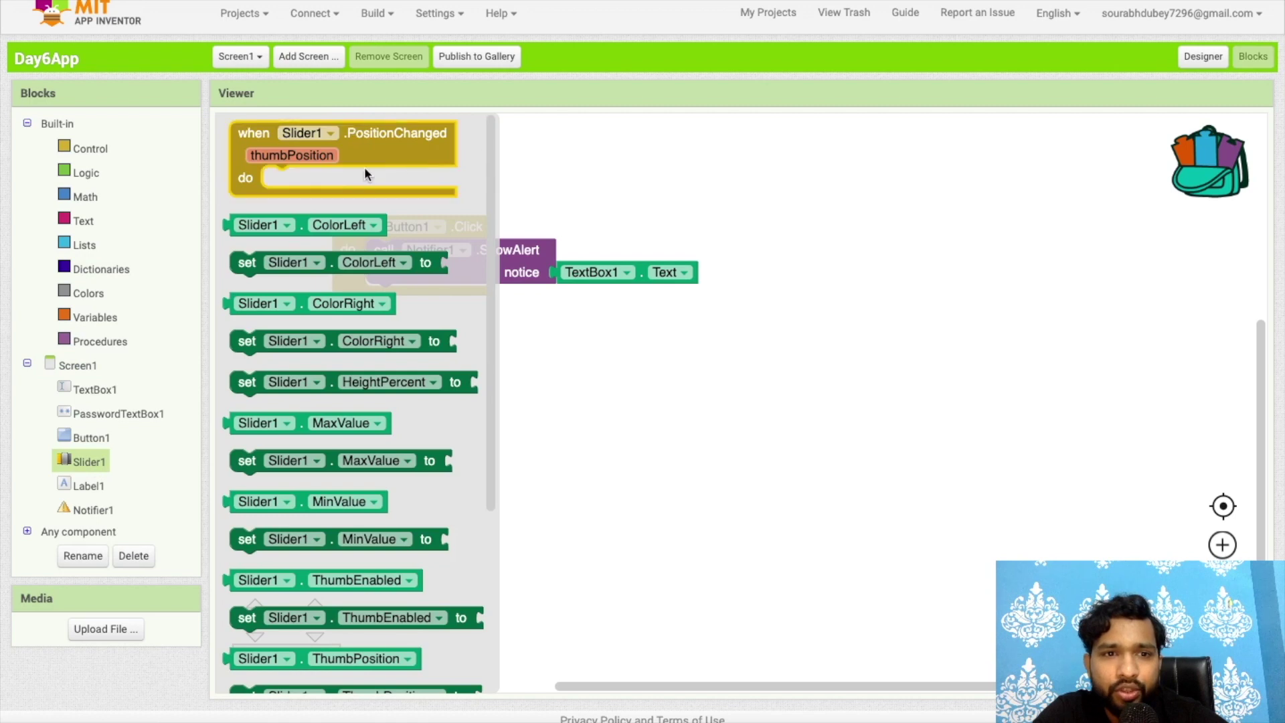
mouse_move(432, 171)
mouse_down()
mouse_move(536, 334)
mouse_move(511, 366)
mouse_up()
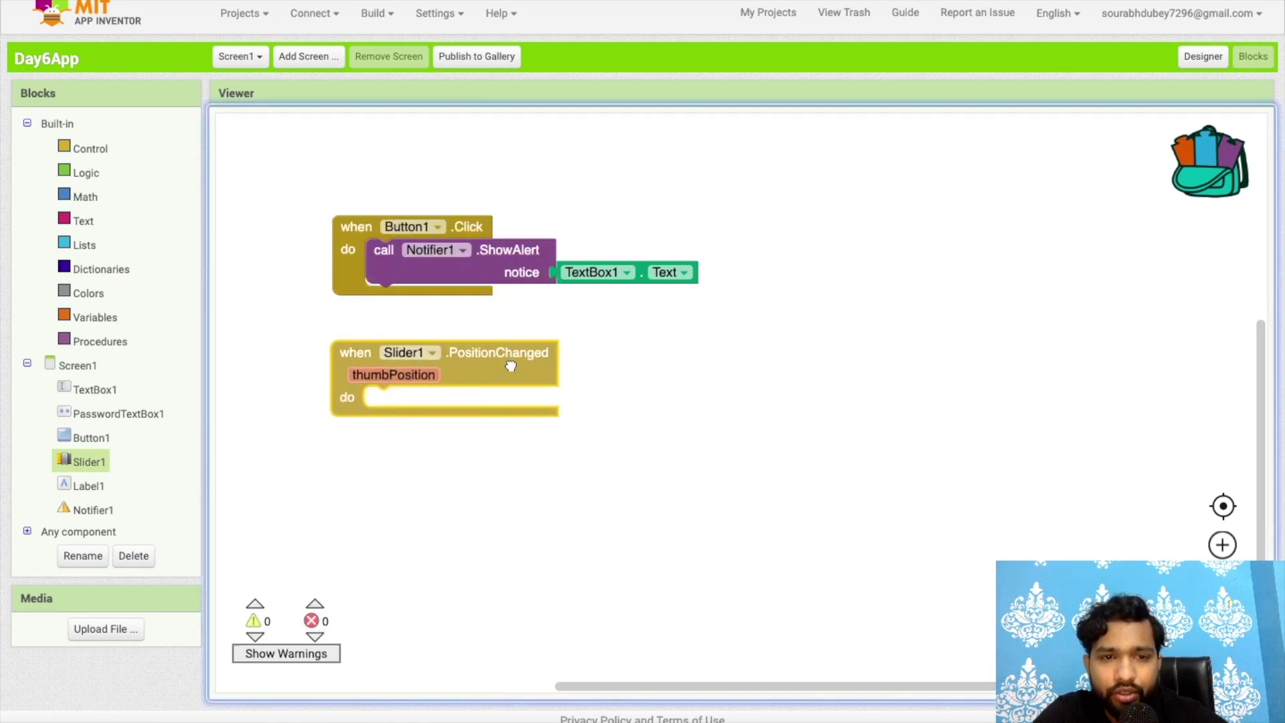
scroll(781, 407, down, 2)
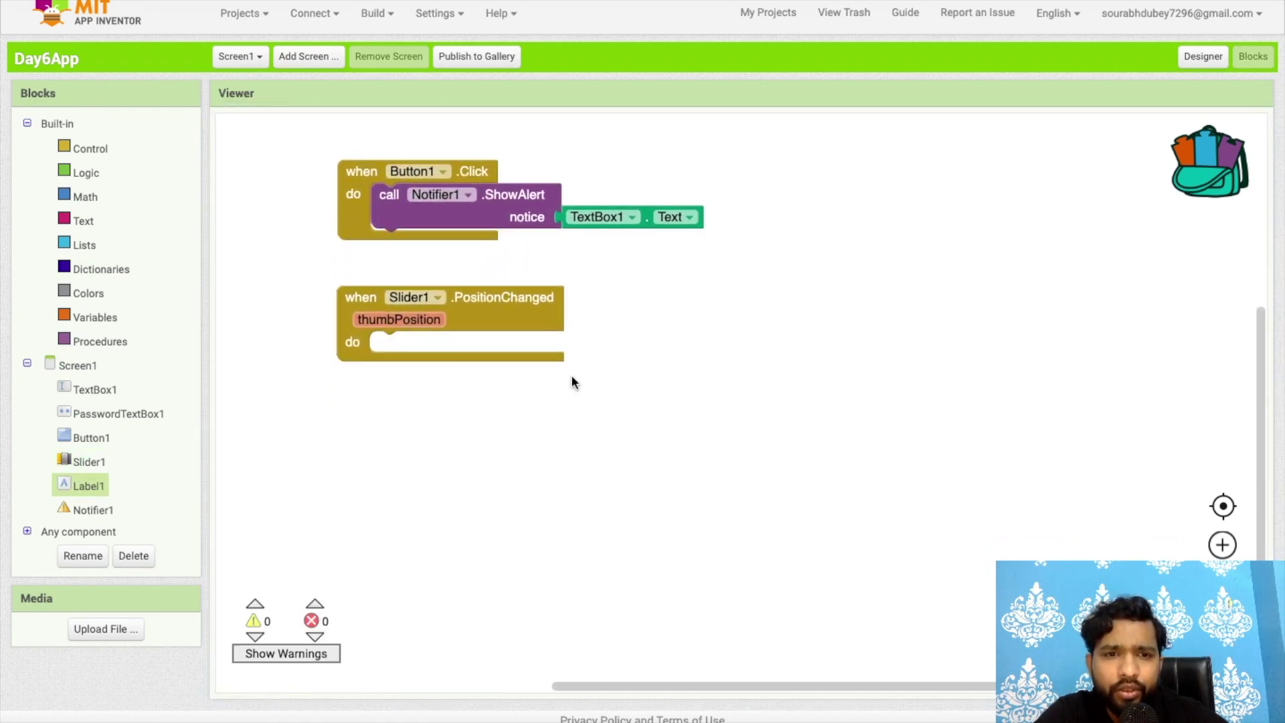
click(73, 490)
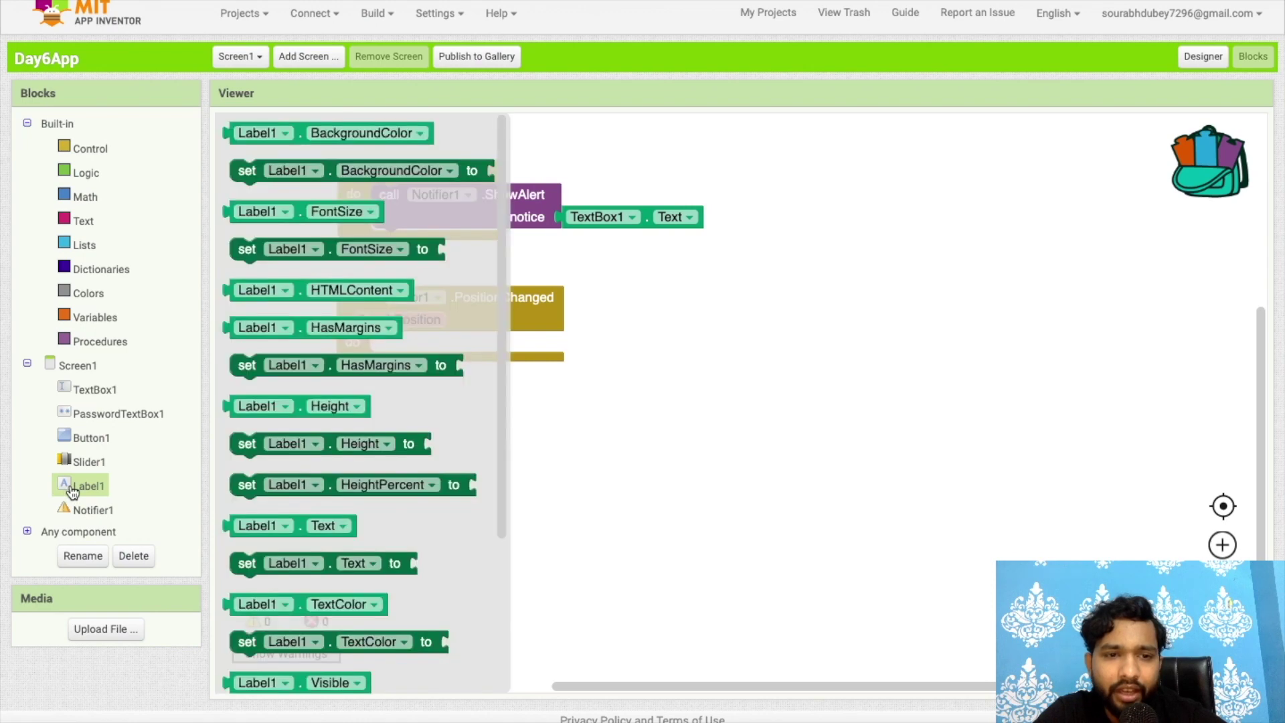
click(298, 567)
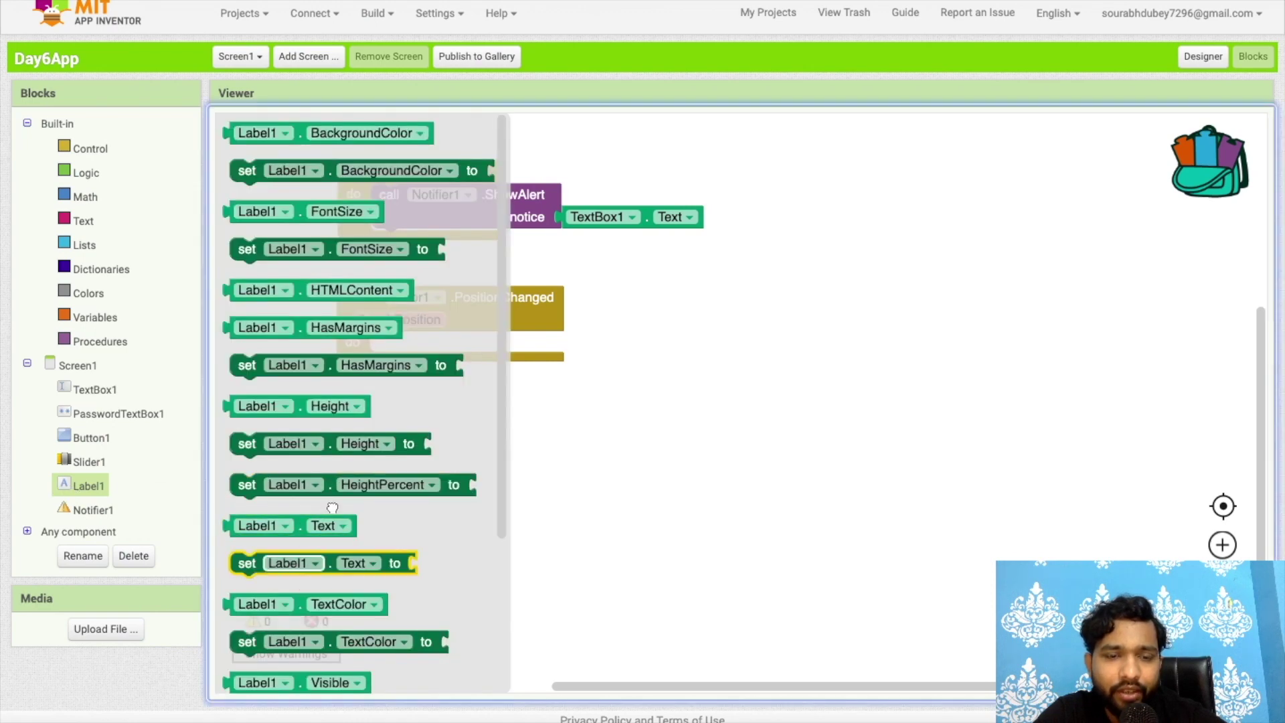
drag(294, 568, 451, 370)
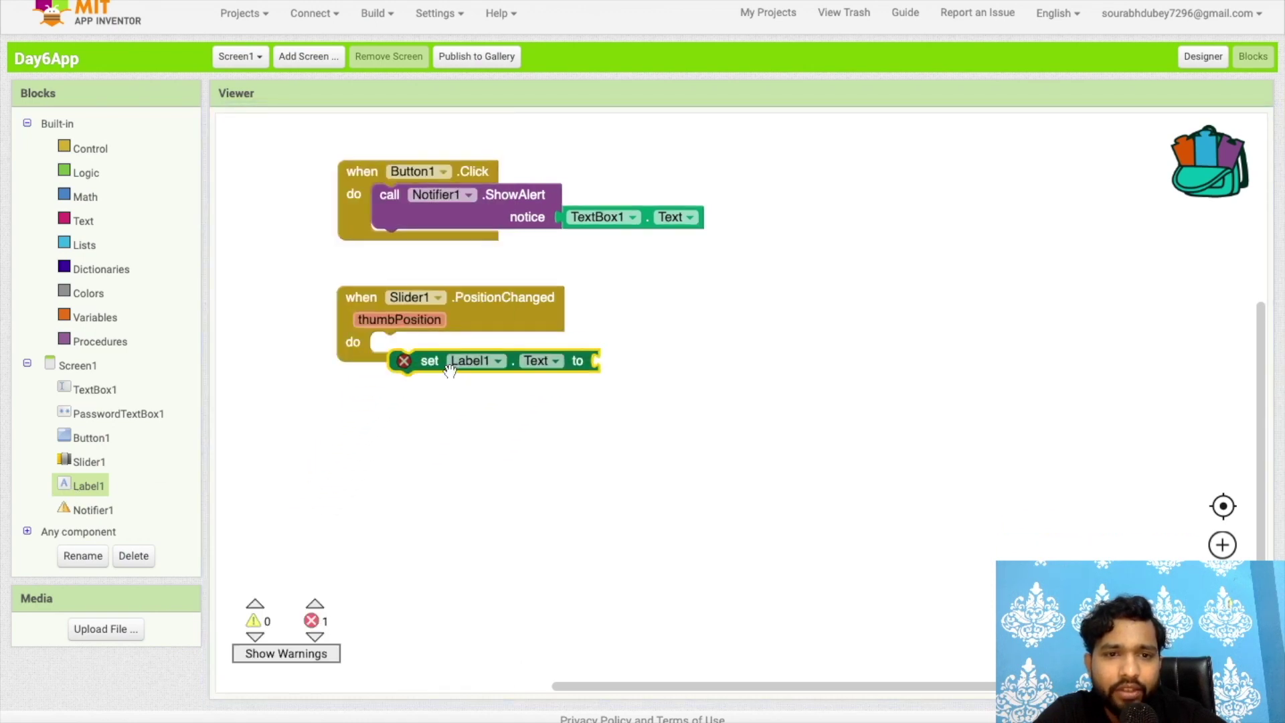
drag(450, 370, 433, 351)
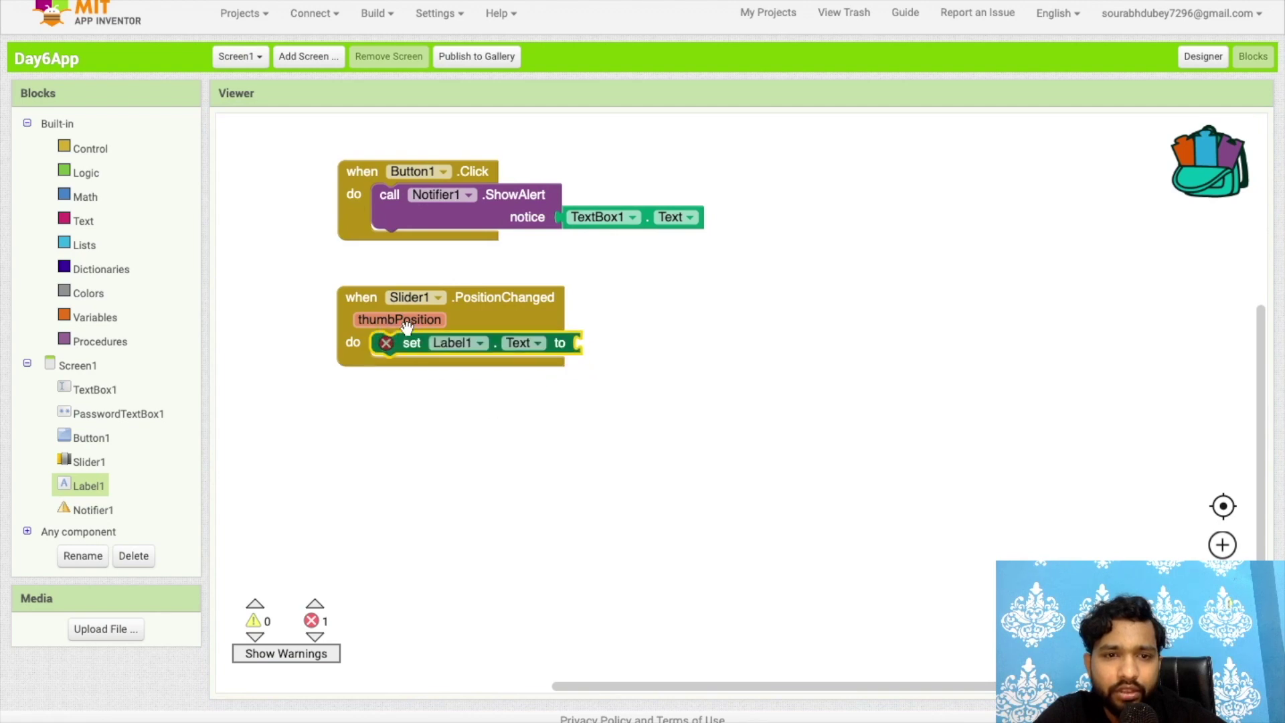
drag(410, 344, 642, 342)
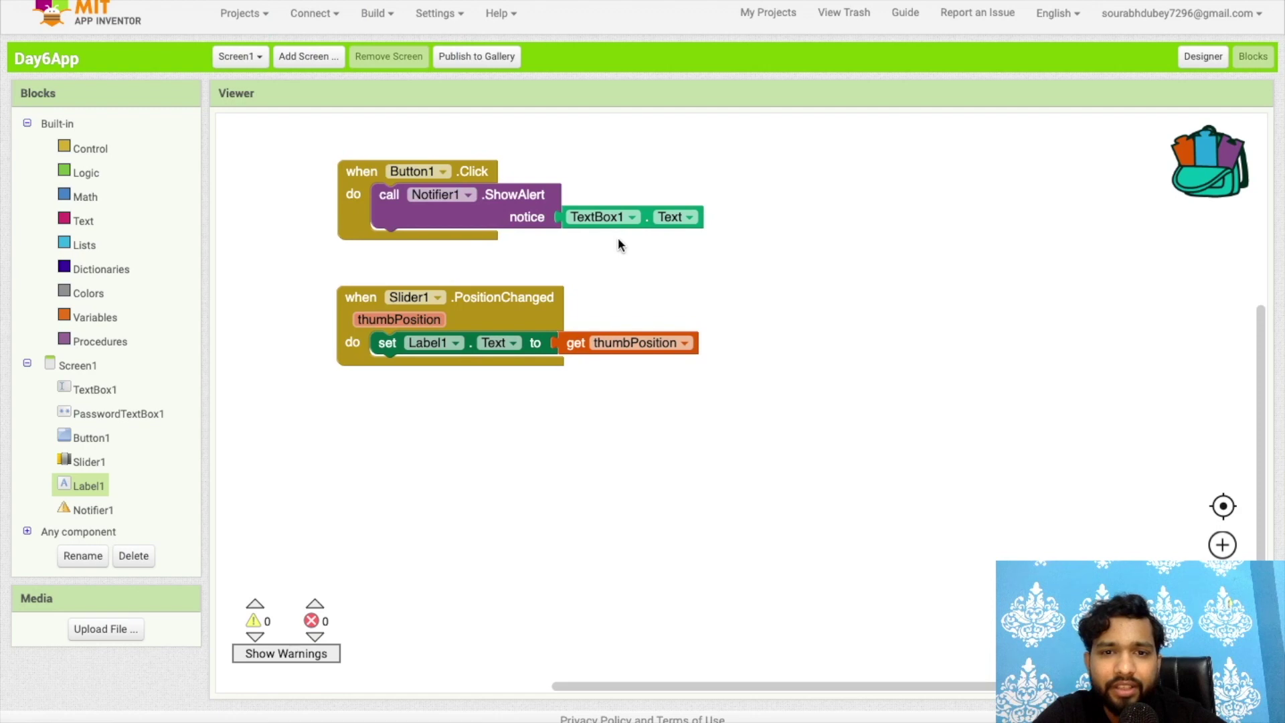
key(ctrl+Right)
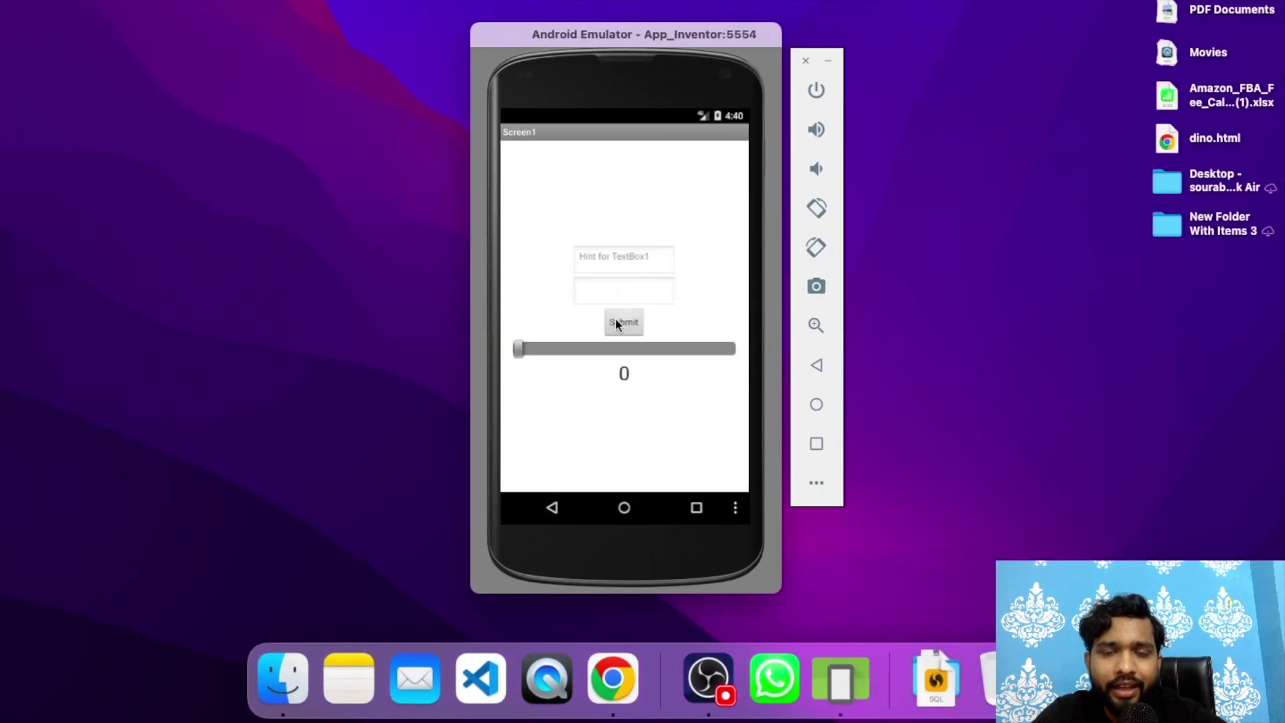
Drag the slider right until the label shows 85.6, then return to the Designer.
drag(519, 349, 704, 364)
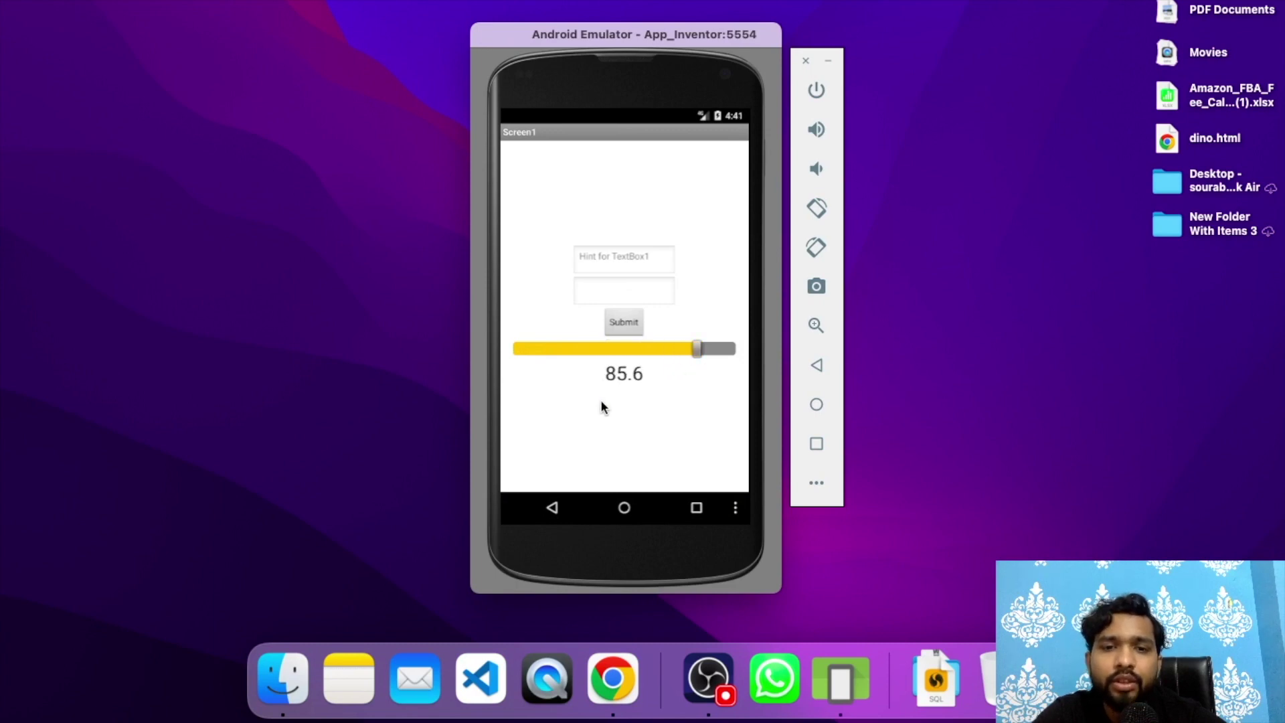
key(super+Tab)
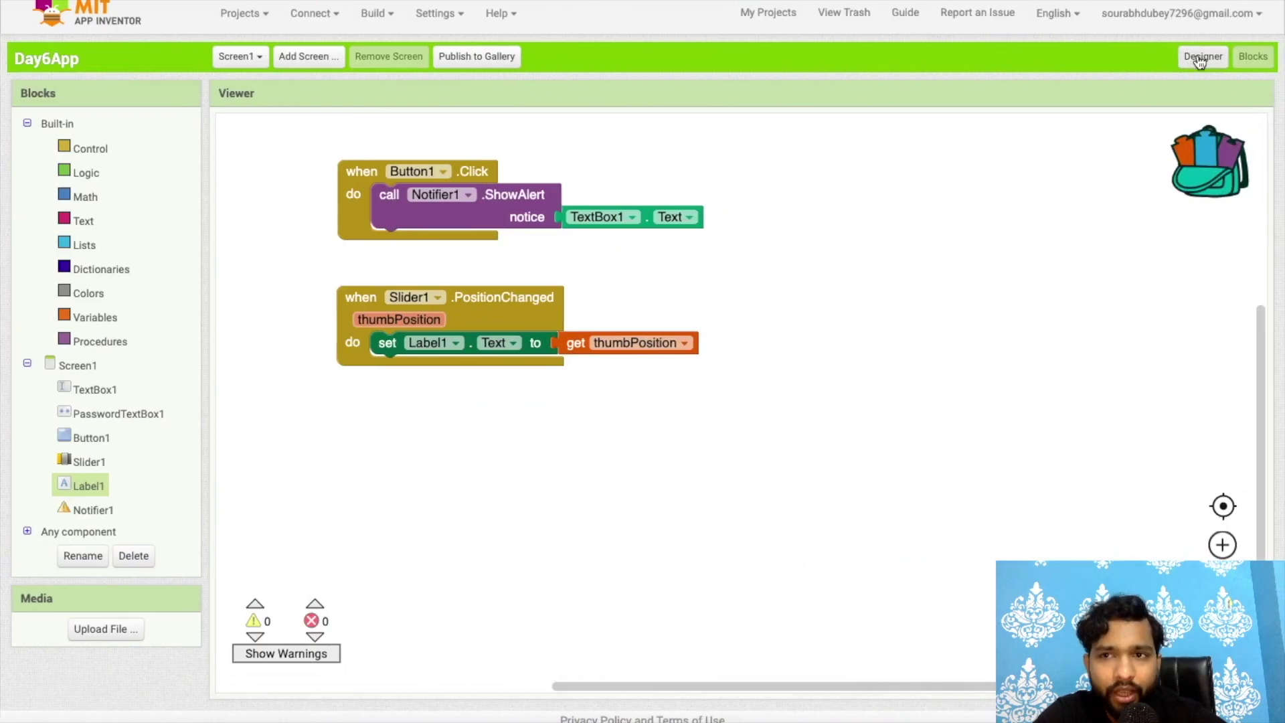
click(1201, 58)
scroll(103, 359, down, 3)
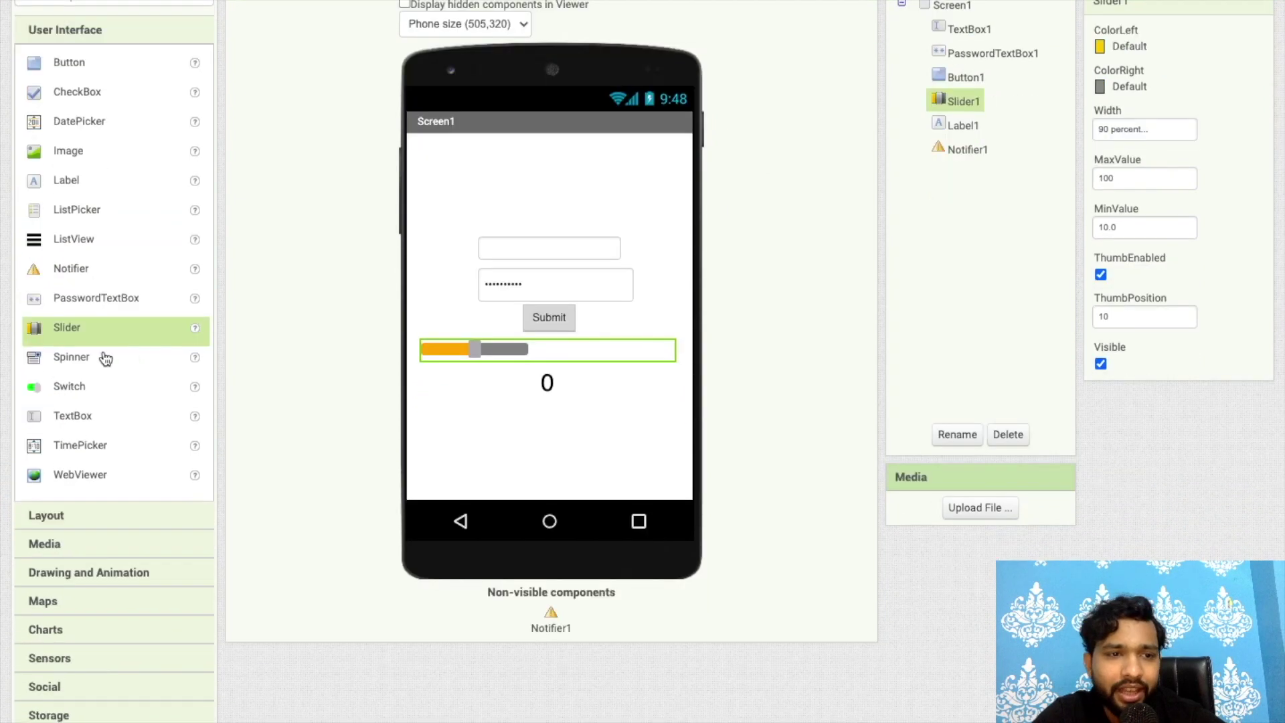
Add a Spinner below Label1 listing Book1, Book2 and Boo3, then view it in the emulator.
click(65, 361)
click(196, 361)
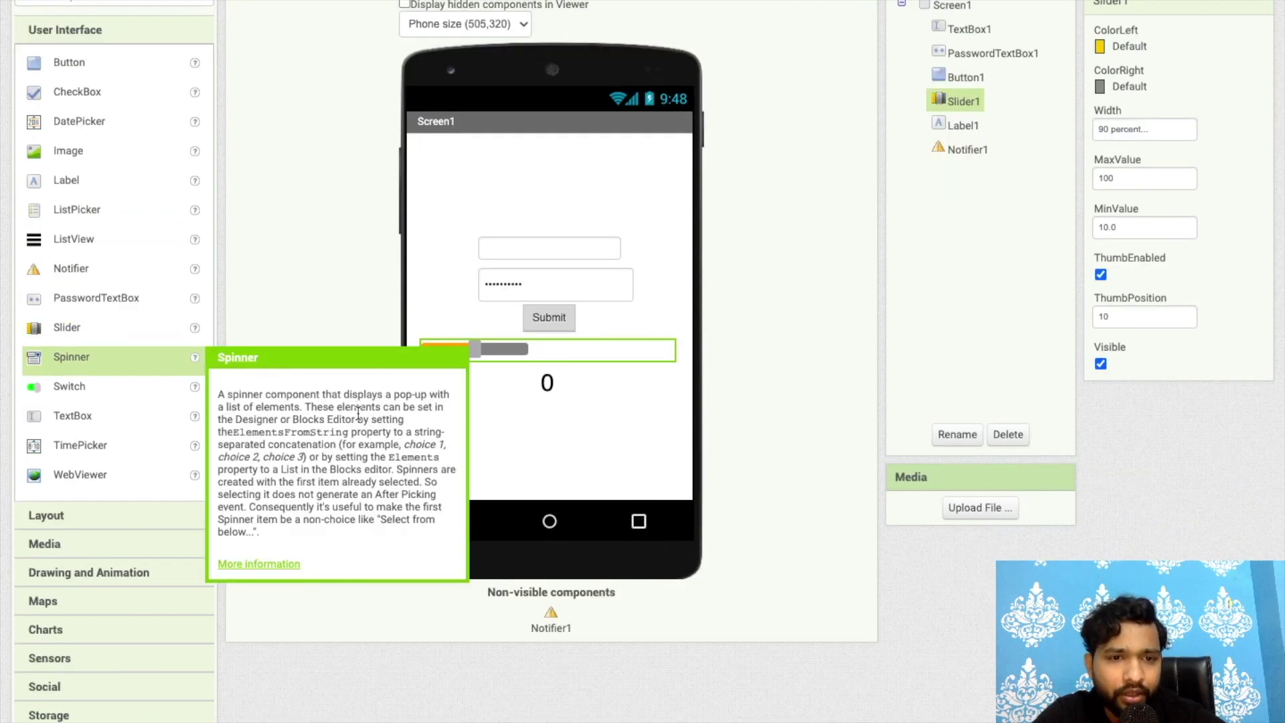
scroll(358, 411, down, 3)
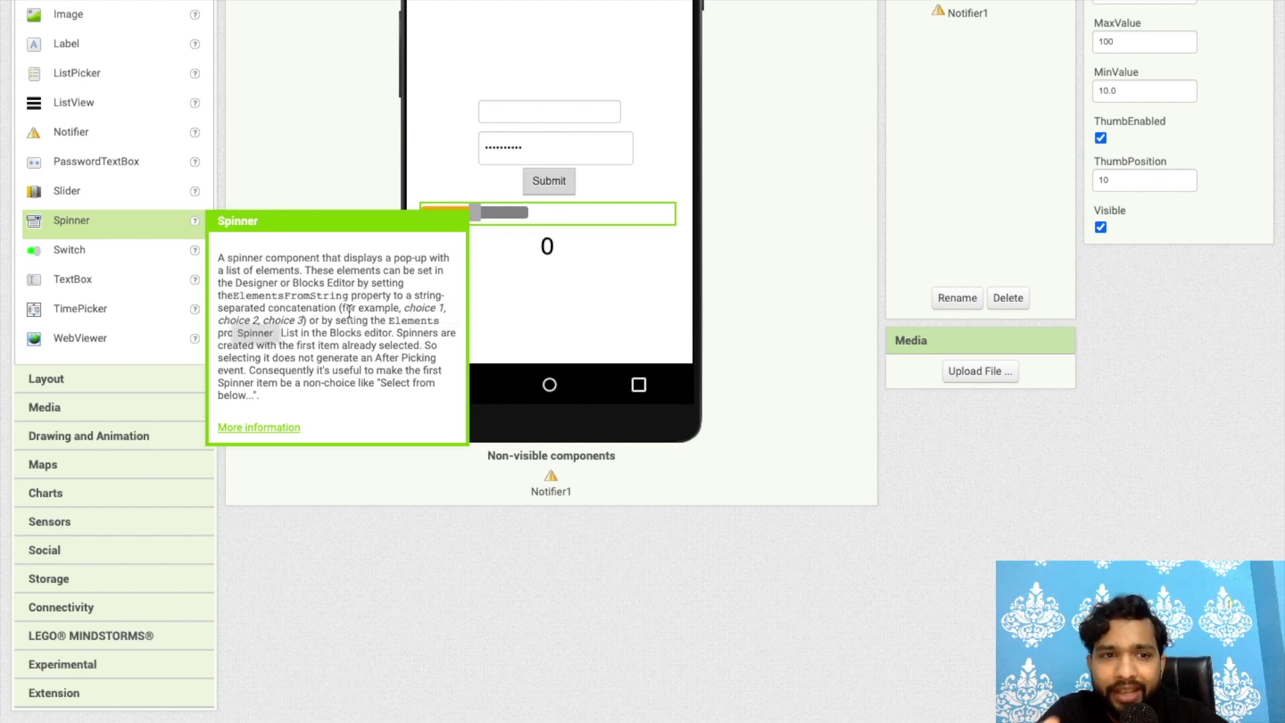
scroll(334, 353, up, 2)
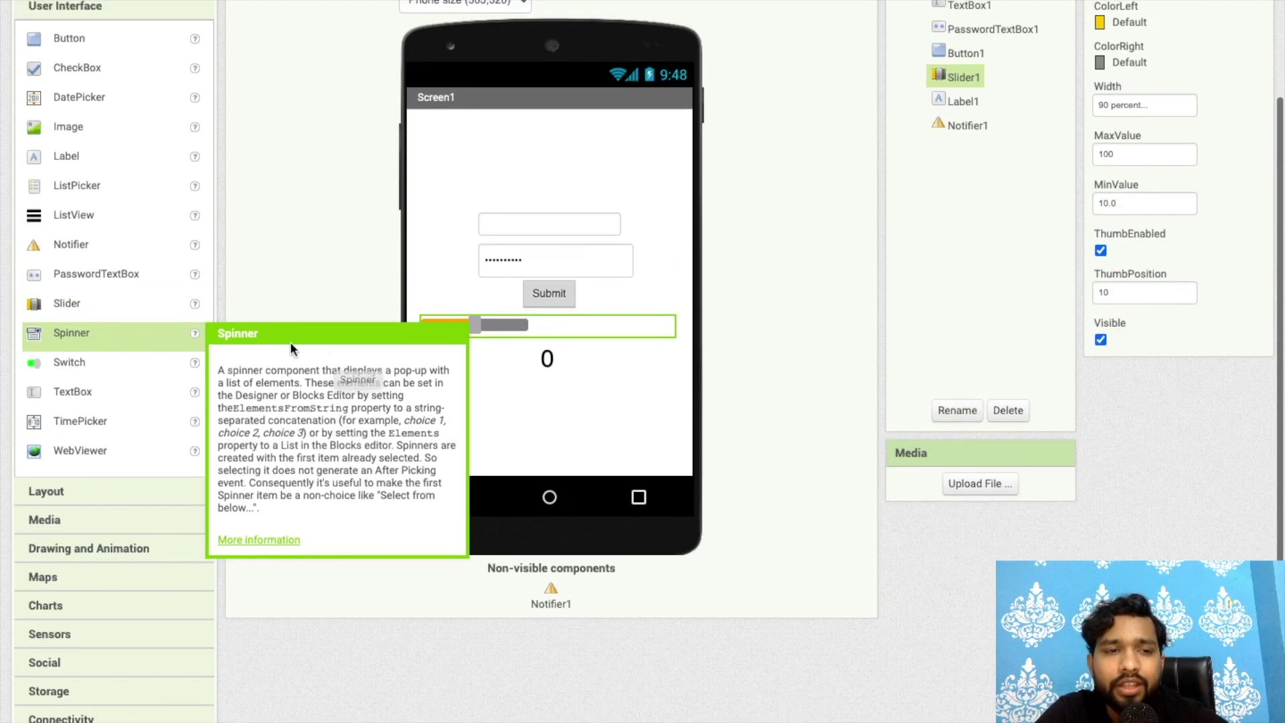
drag(95, 333, 455, 368)
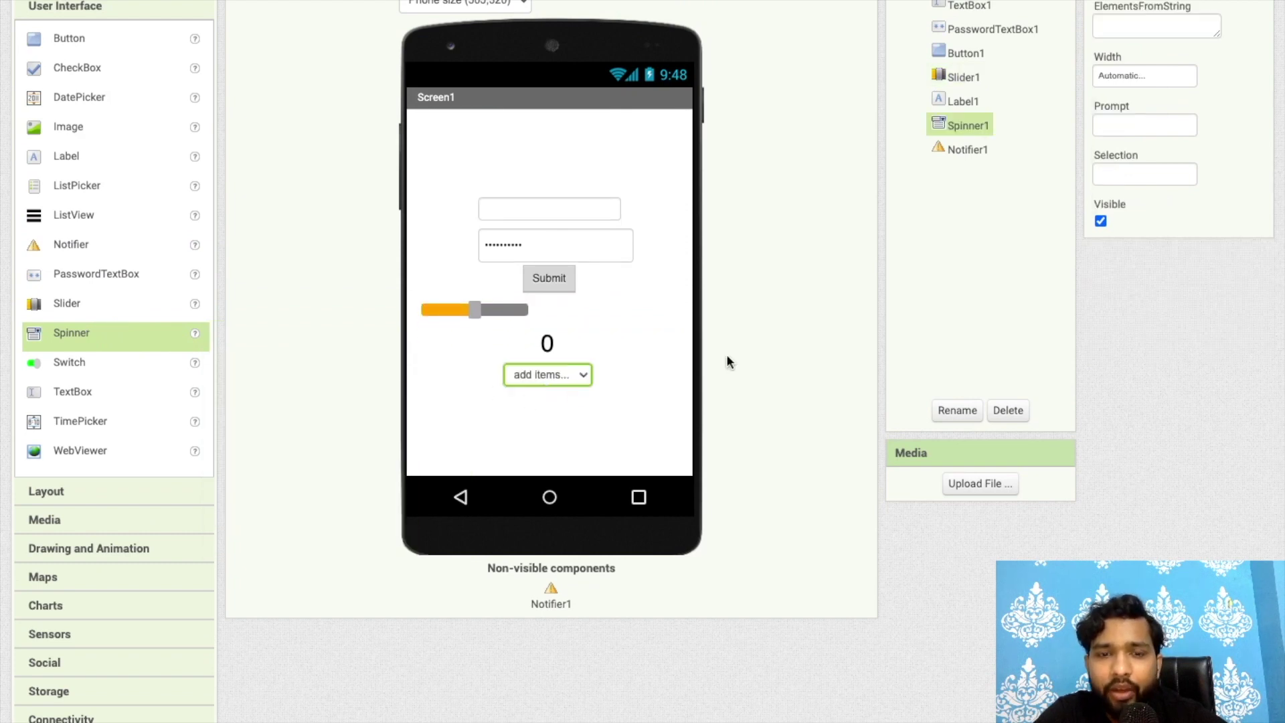
scroll(726, 355, up, 1)
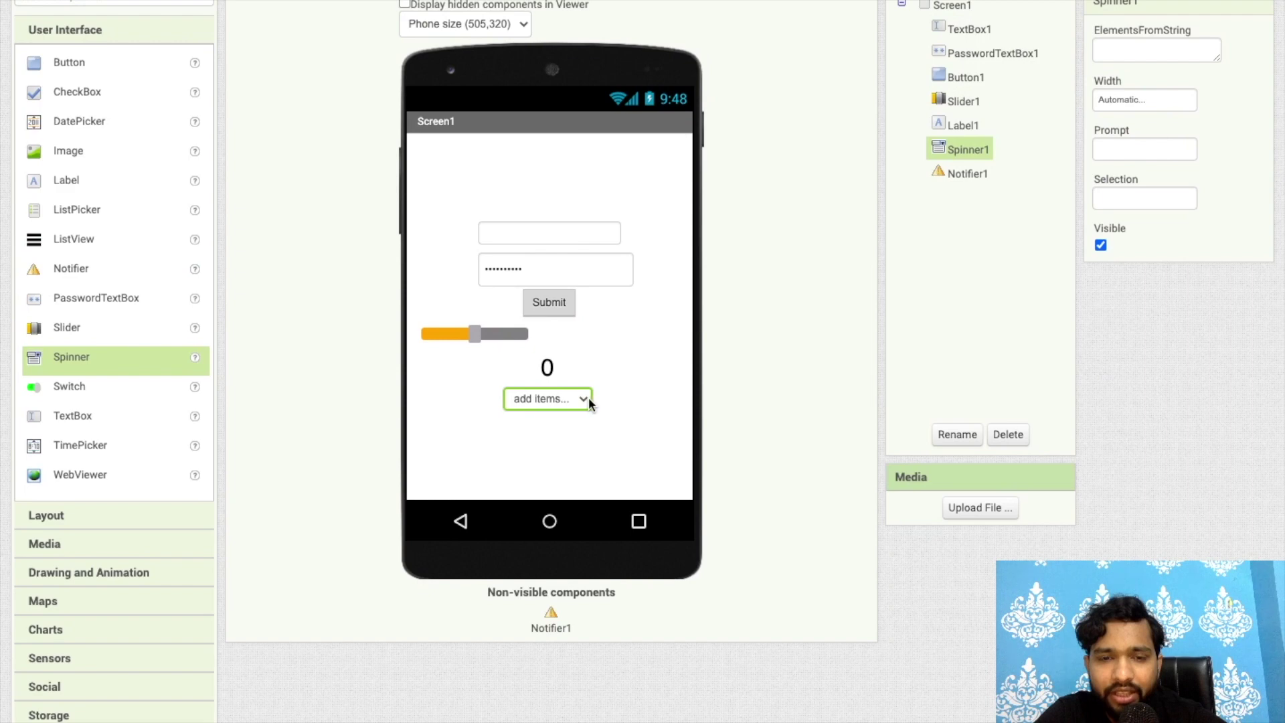
scroll(784, 318, up, 2)
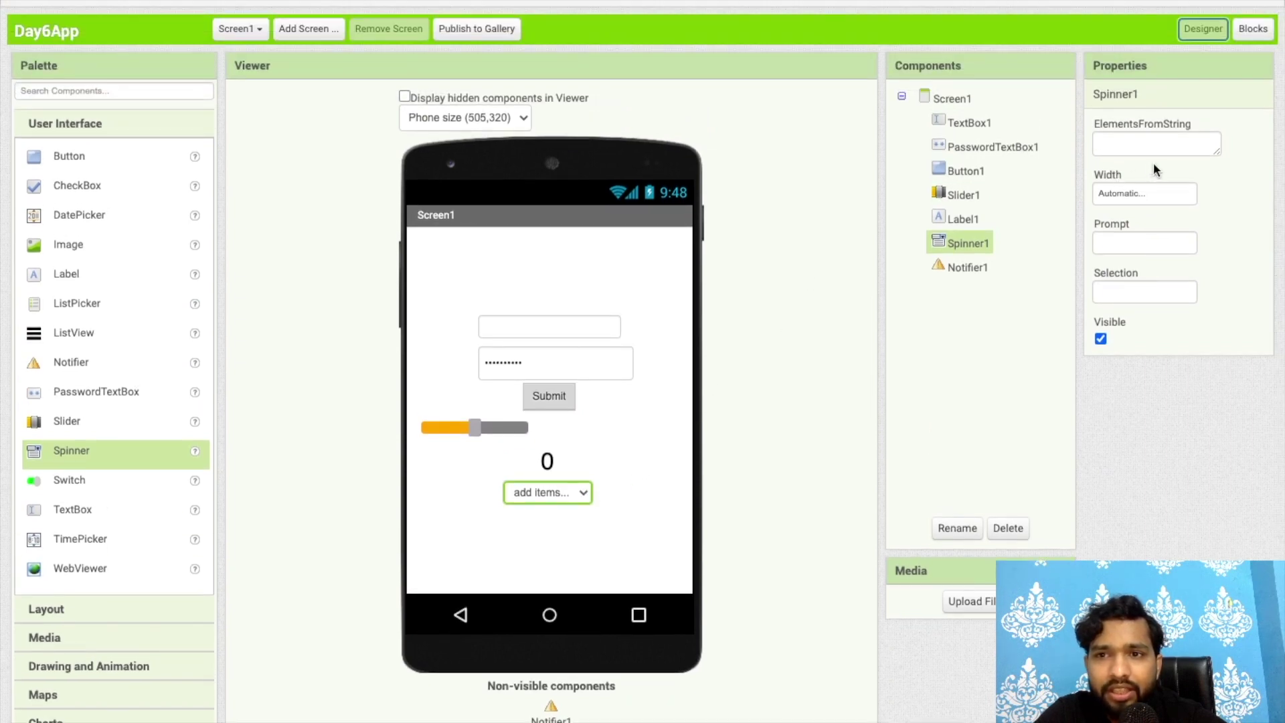
click(1123, 147)
text(B)
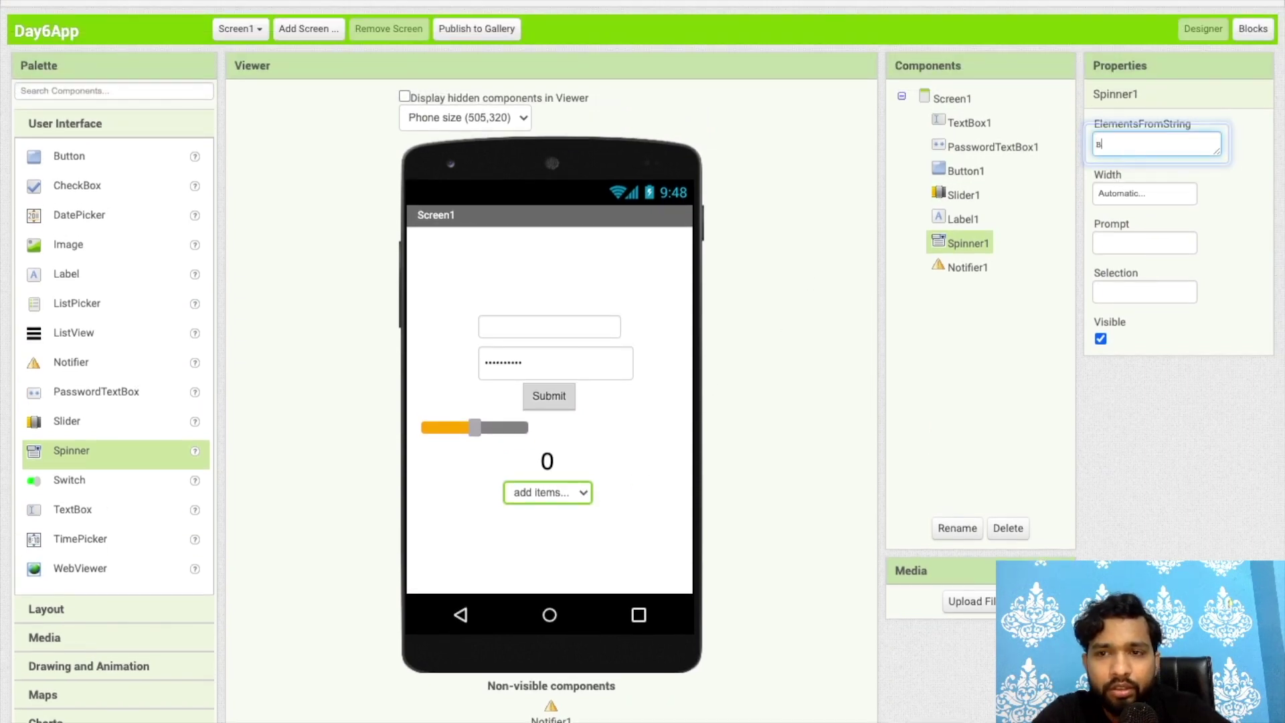
text(ook1, Book2, Boo)
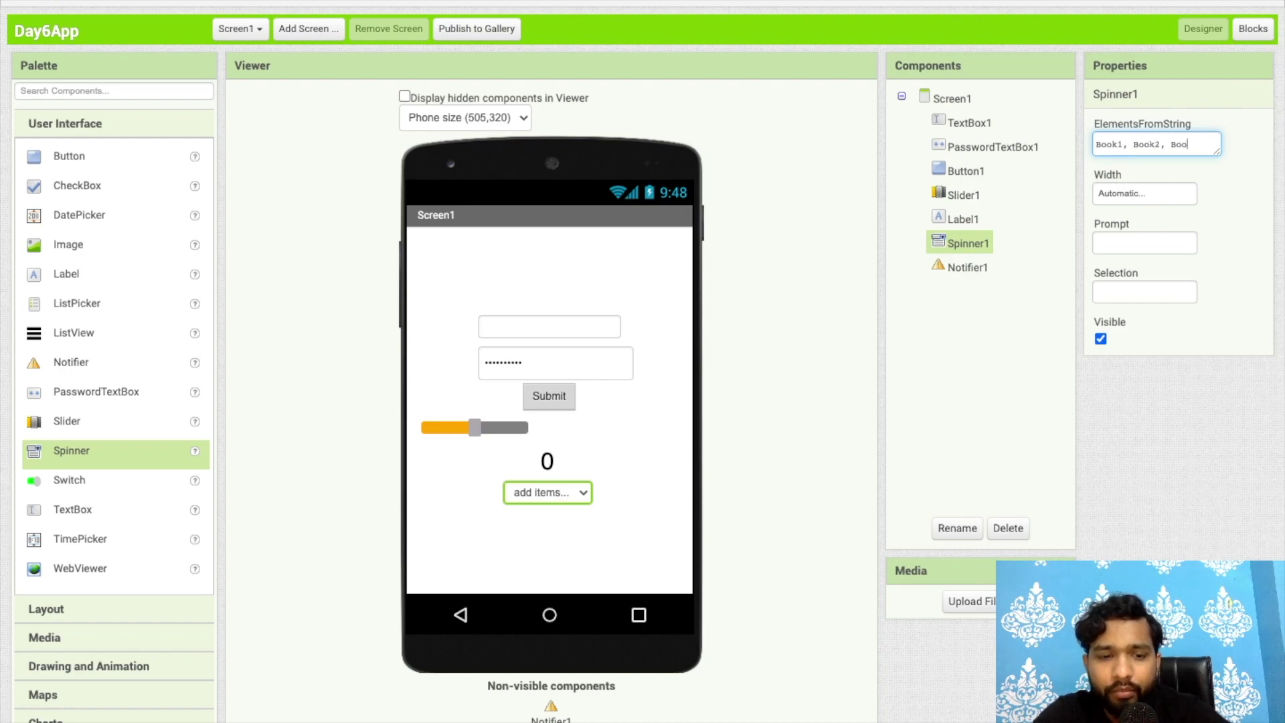
text(k3)
key(ctrl+Left)
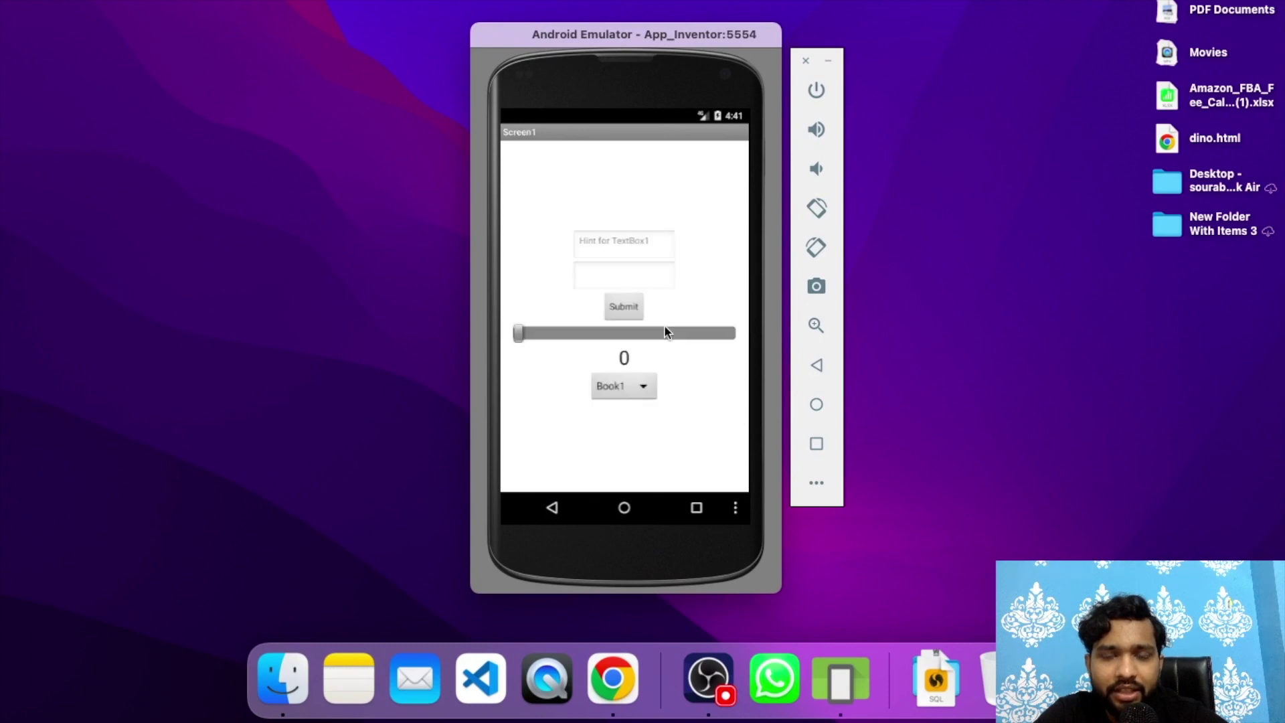
Choose Book2 and then Boo3 from the spinner in the emulator.
click(630, 390)
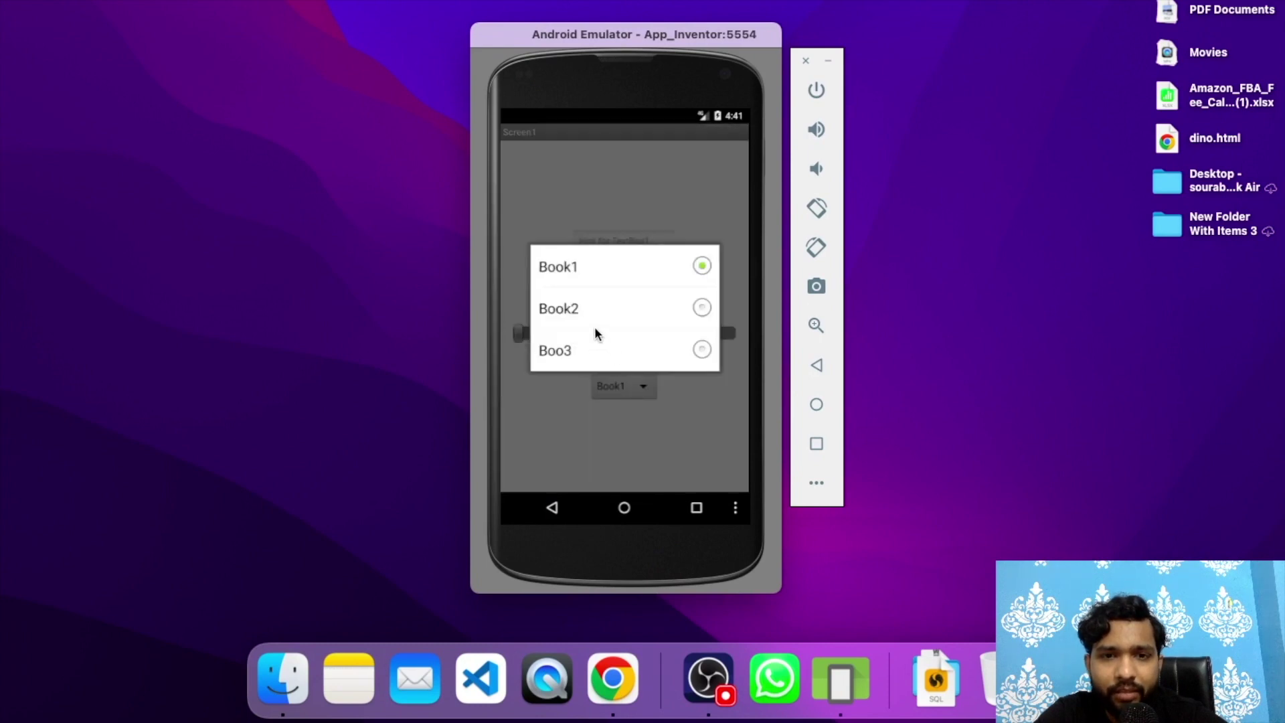
click(576, 309)
click(633, 387)
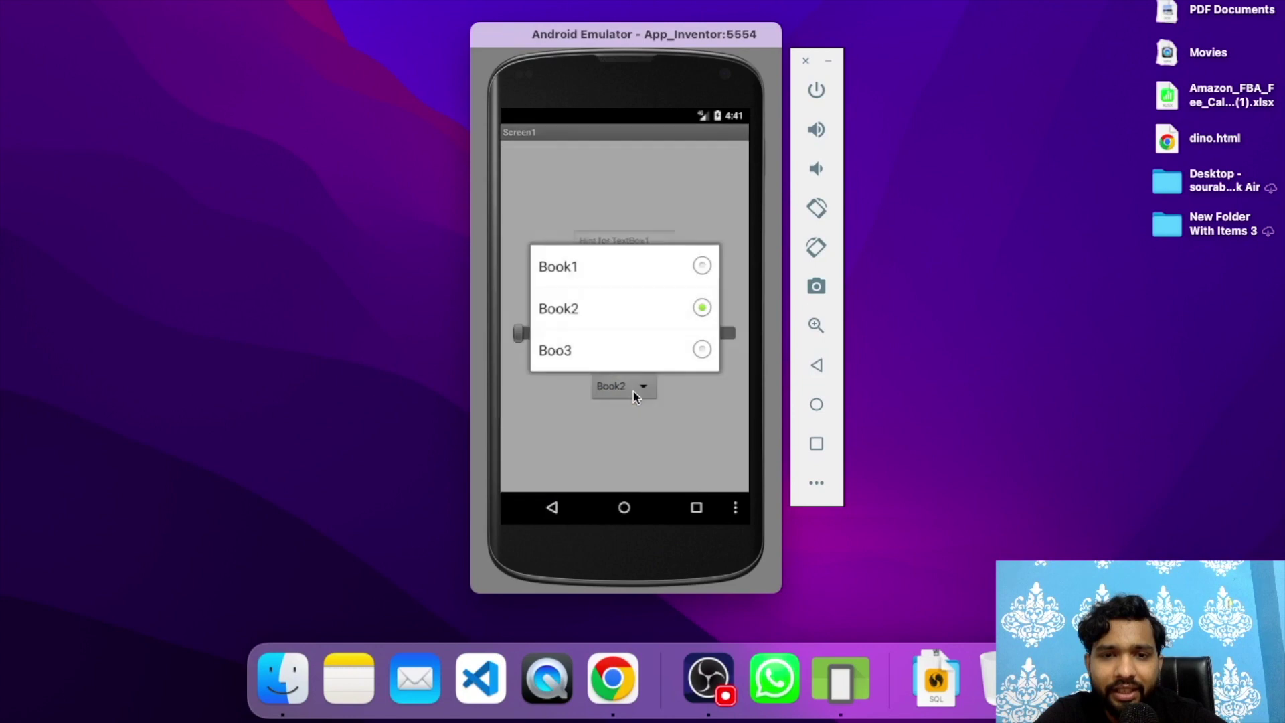
click(576, 344)
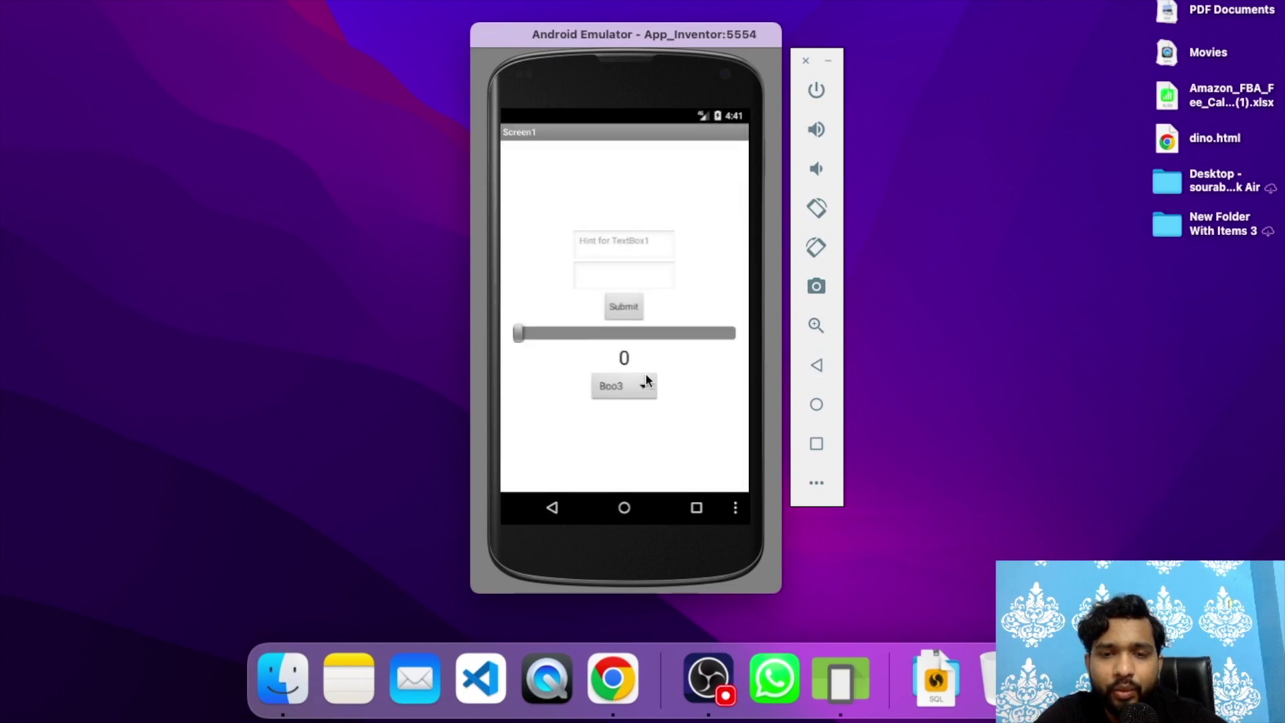